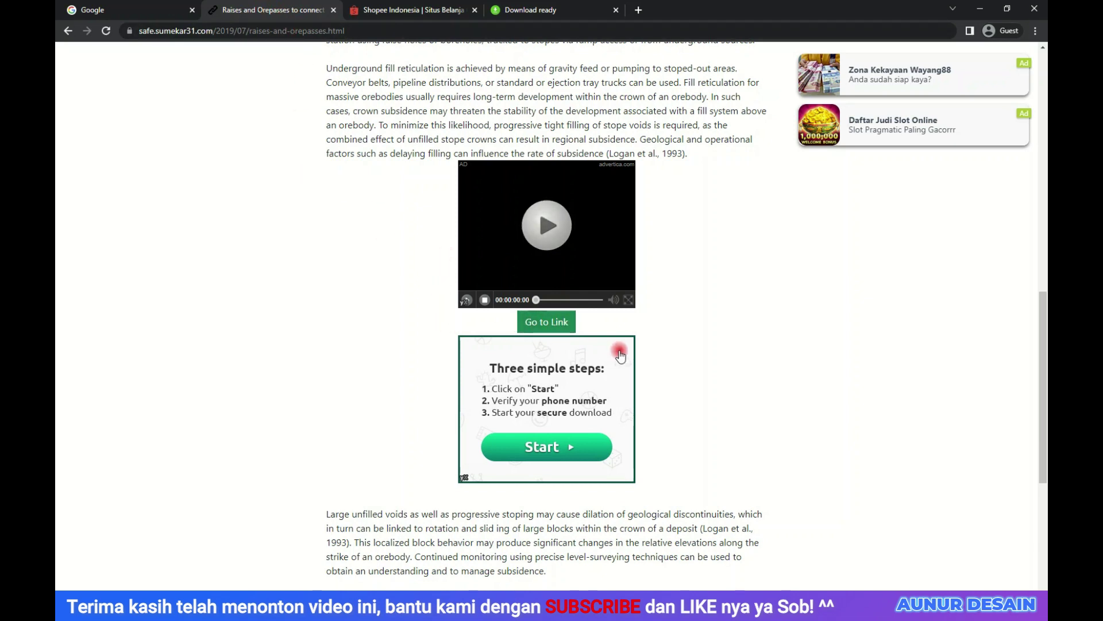
# Follow the download page's link to the shared archive Spanduk Nuzulul Quran 02.rar on Google Drive and dismiss the incoming notification.
pyautogui.click(550, 323)
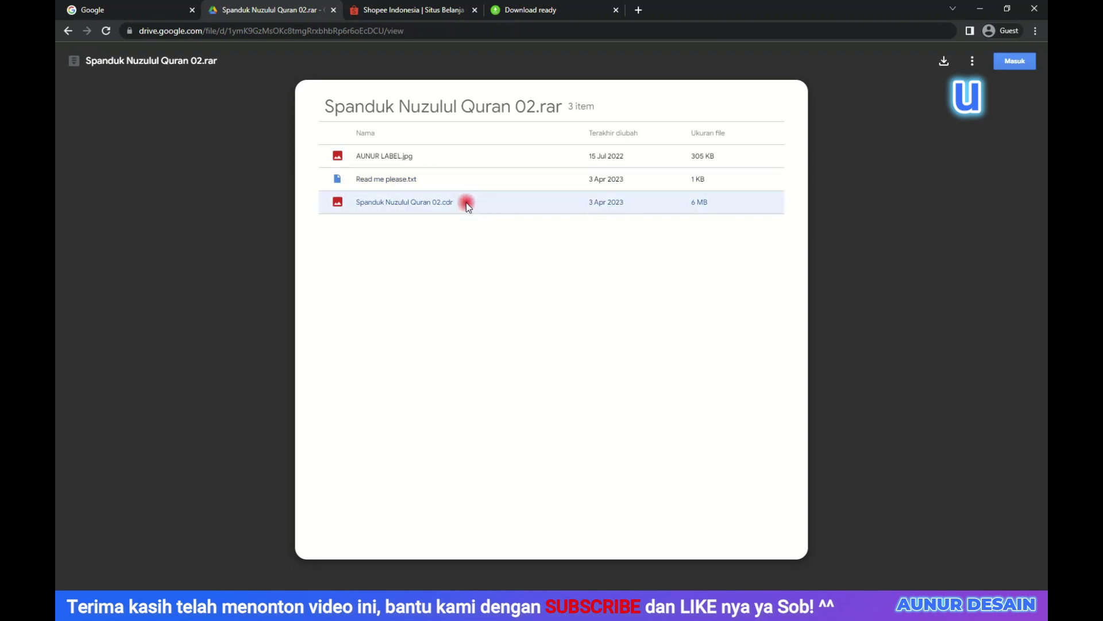
pyautogui.click(972, 62)
pyautogui.click(864, 61)
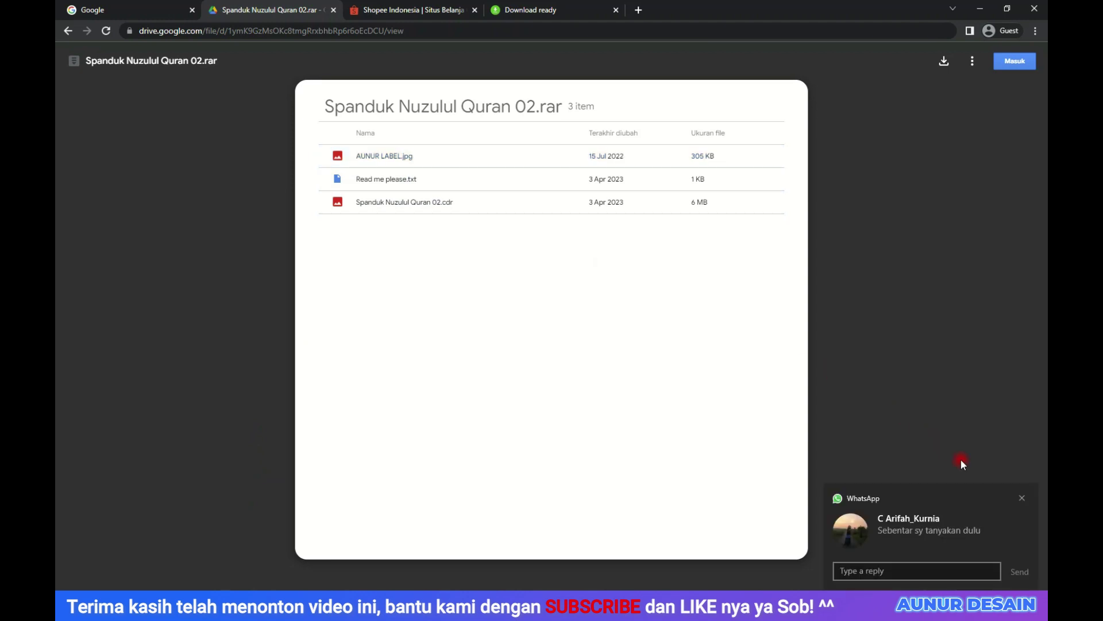
pyautogui.click(1019, 499)
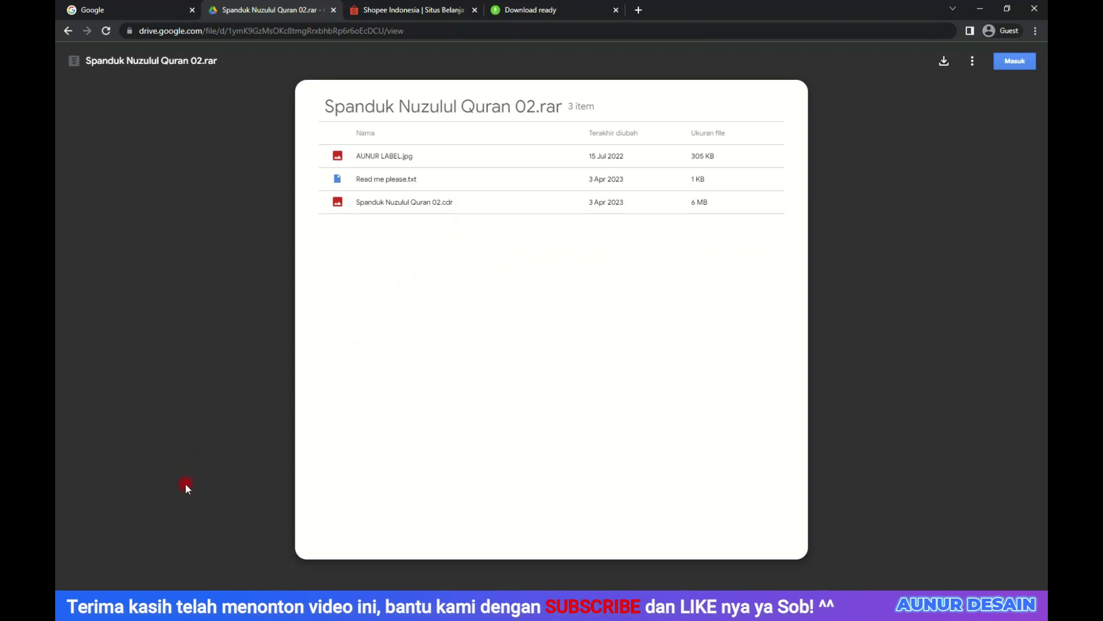
# Switch to CorelDRAW and open the recent document Spanduk Nuzulul Quran 02.cdr.
pyautogui.click(314, 155)
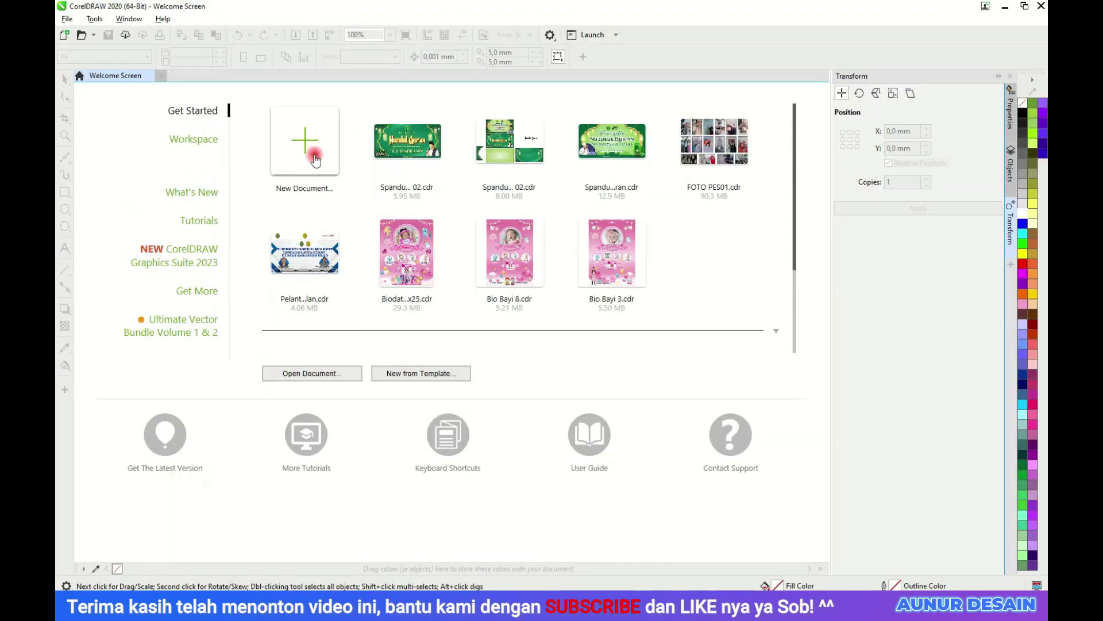
pyautogui.click(325, 163)
pyautogui.click(661, 175)
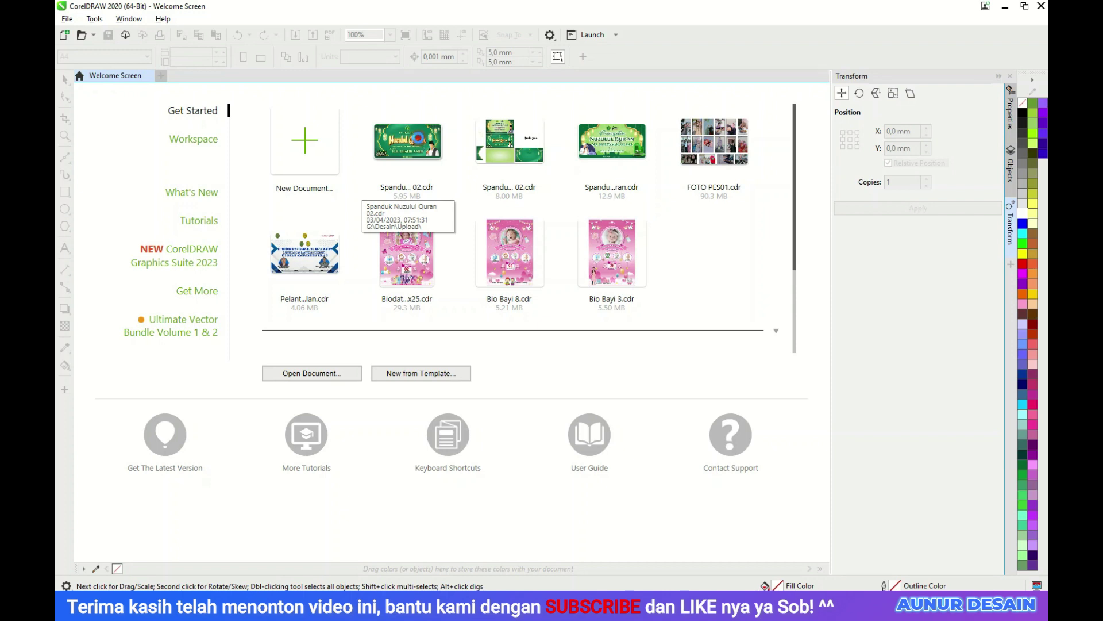
pyautogui.click(363, 189)
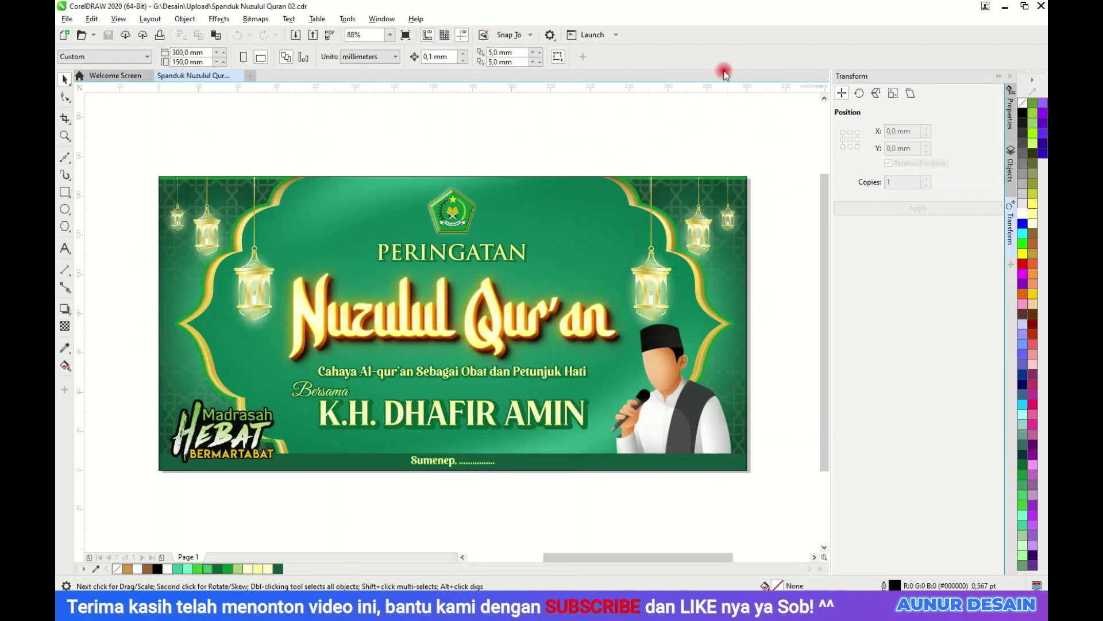
pyautogui.scroll(1, 633, 143)
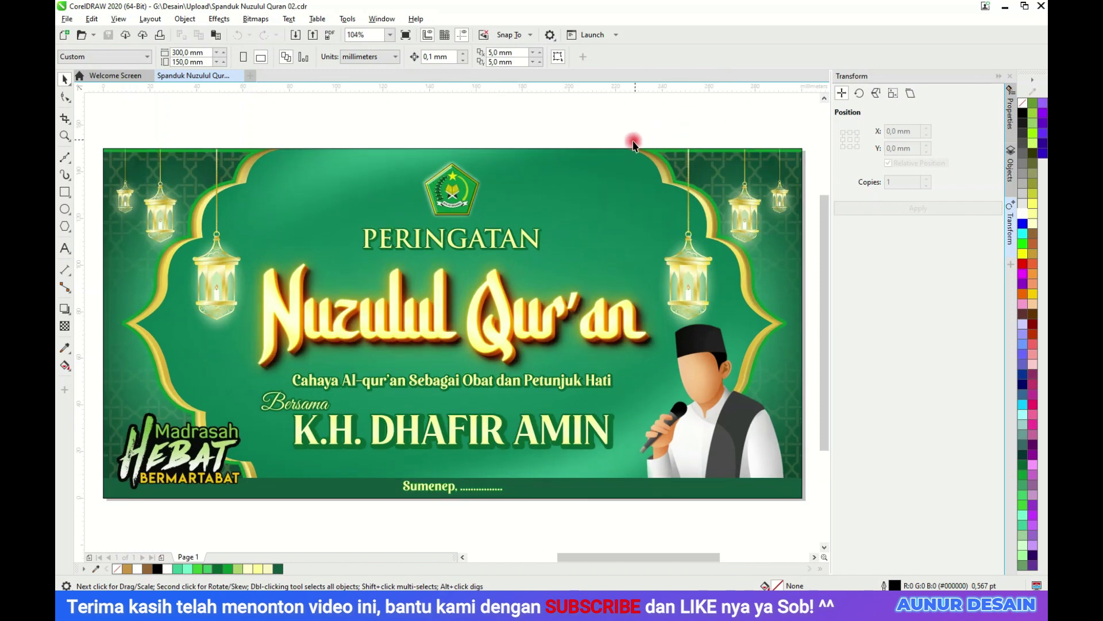
# Try moving the golden "Nuzulul Qur'an" title bitmap slightly down, inspect its lettering and undo the move.
pyautogui.click(491, 316)
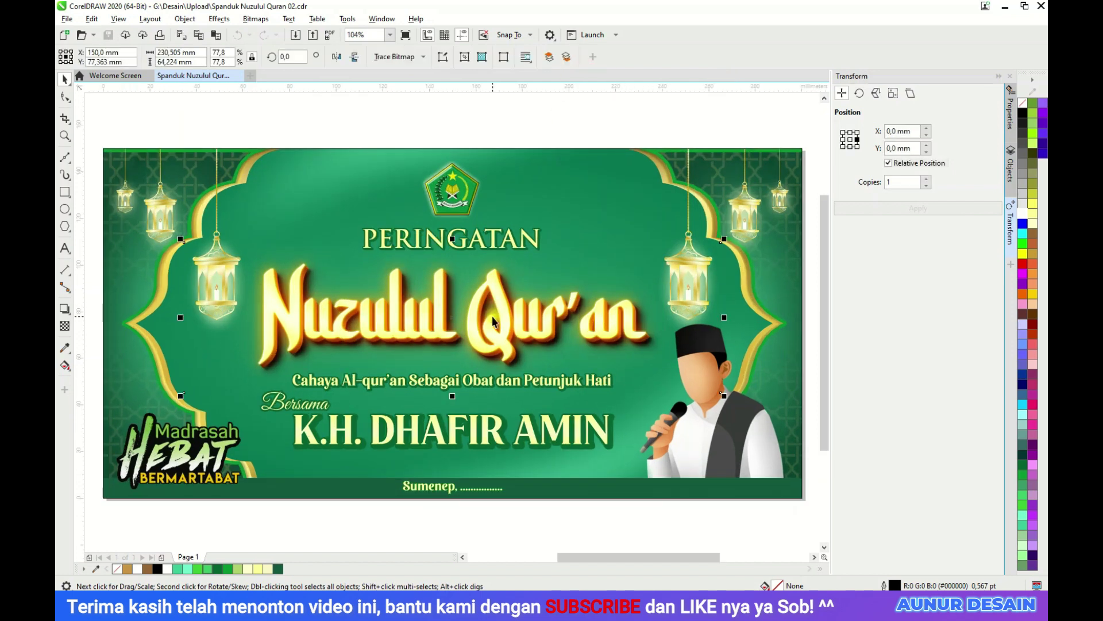
pyautogui.click(497, 124)
pyautogui.click(475, 258)
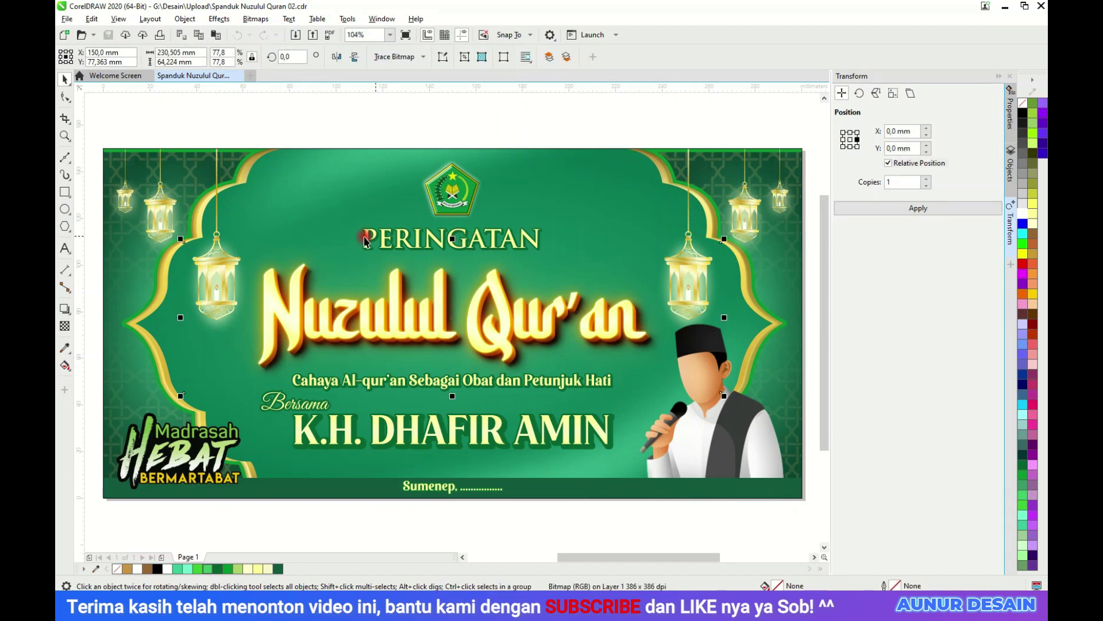
pyautogui.moveTo(338, 311); pyautogui.dragTo(340, 319)
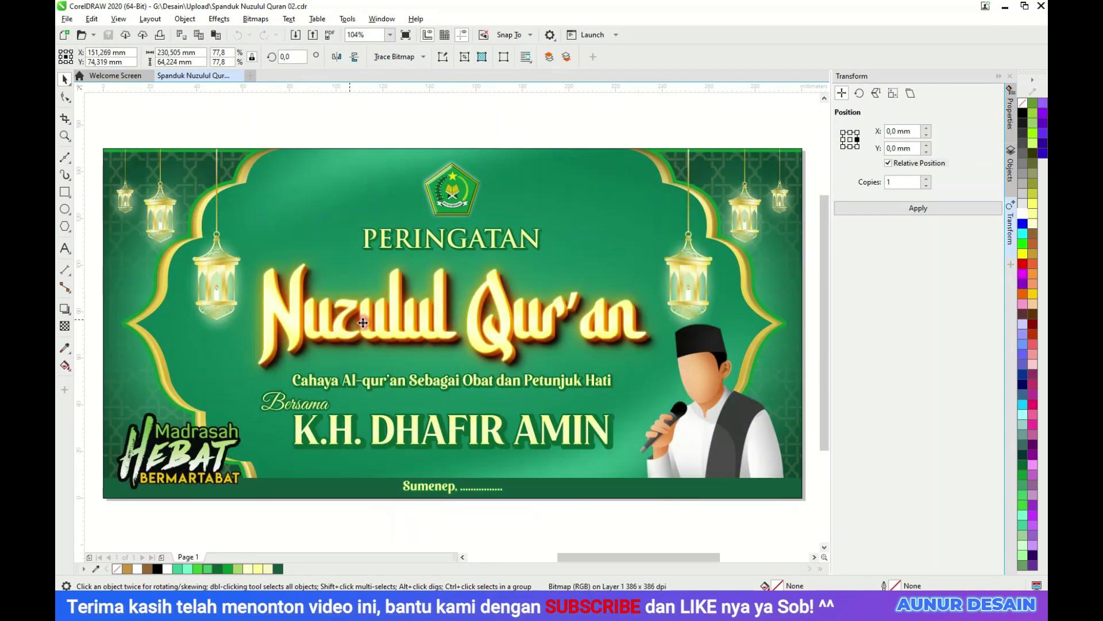
pyautogui.scroll(3, 460, 336)
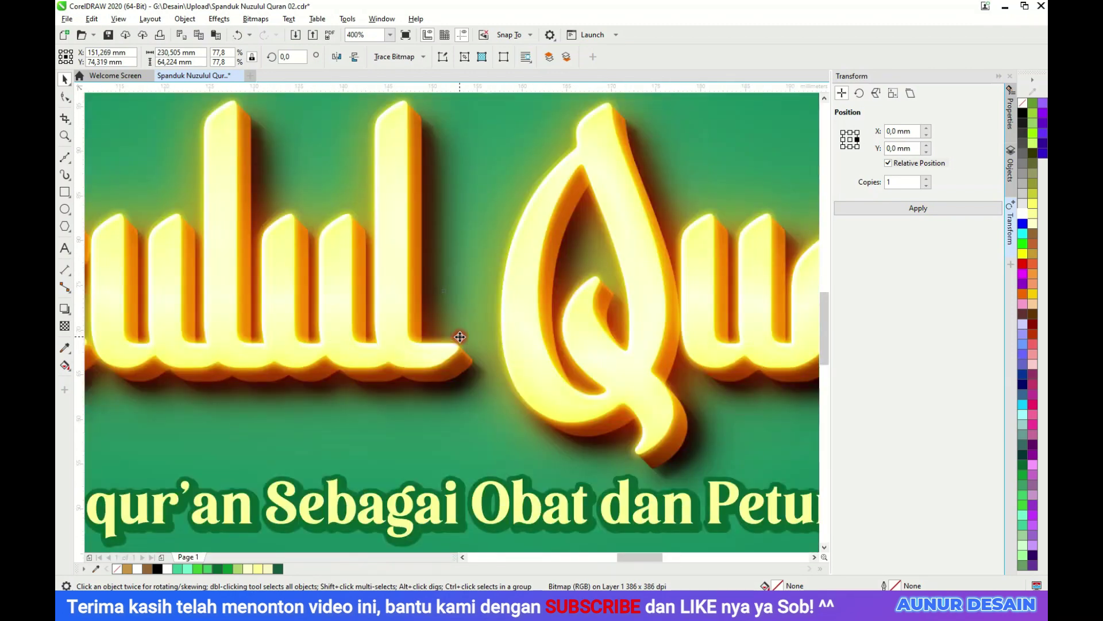
pyautogui.hotkey('ctrl', 'z')
pyautogui.scroll(-5, 397, 343)
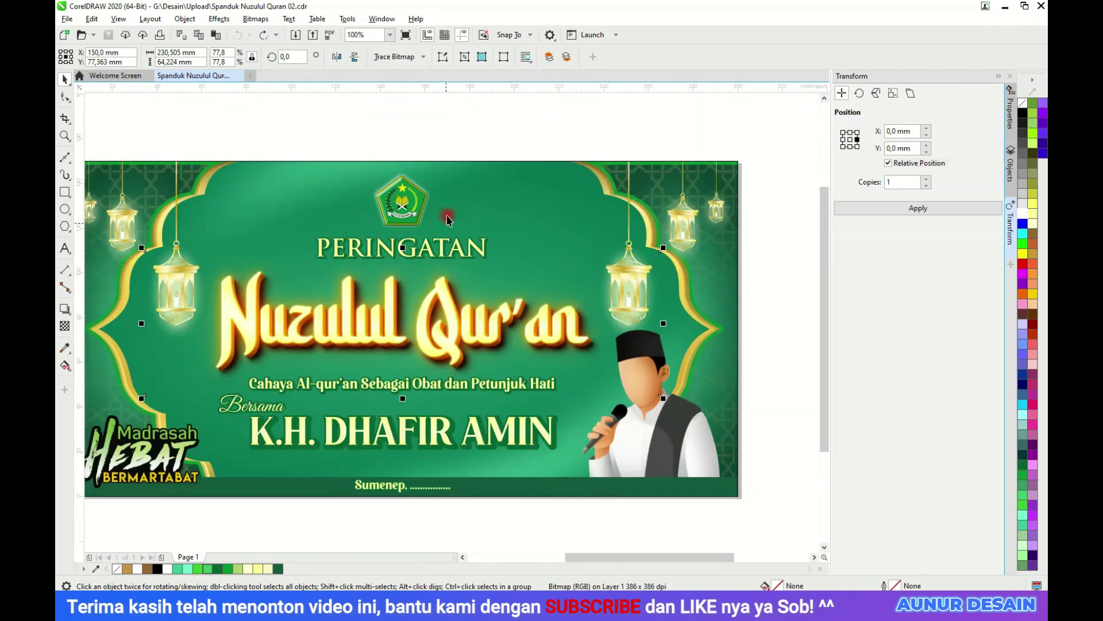
# Check the font of the PERINGATAN heading, try moving the text upward off its shadow and undo the move.
pyautogui.click(451, 141)
pyautogui.scroll(3, 402, 242)
pyautogui.click(399, 260)
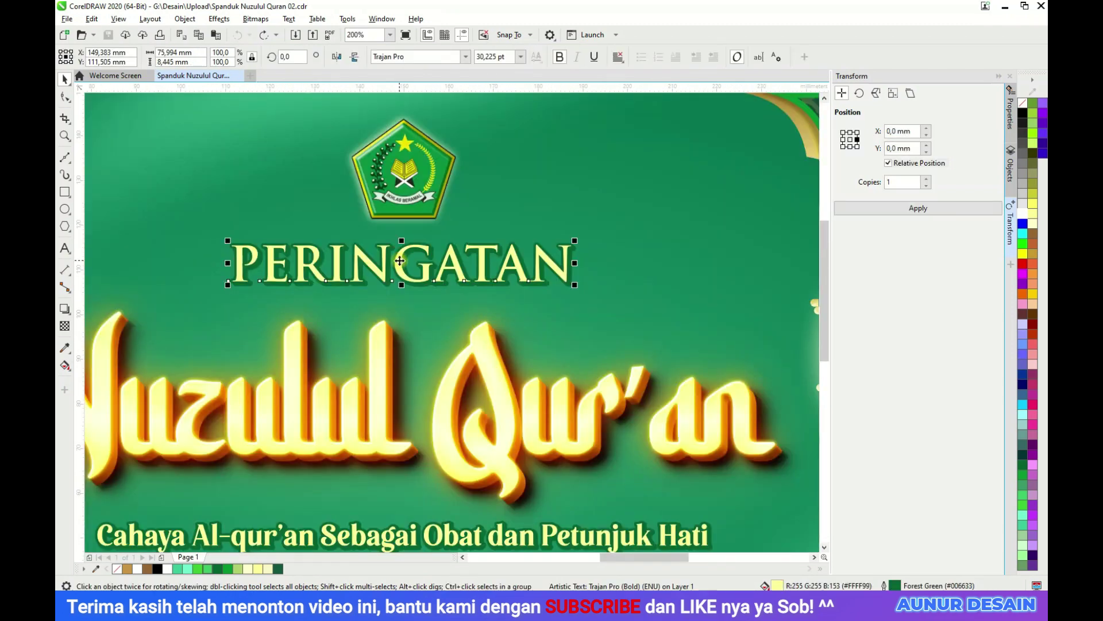
pyautogui.click(426, 58)
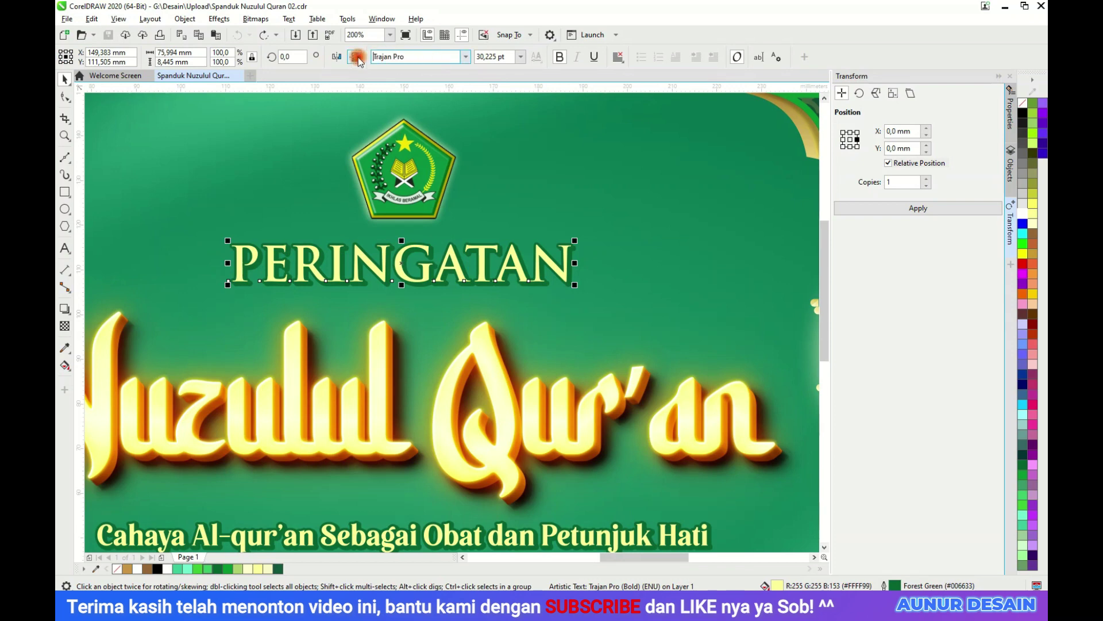
pyautogui.scroll(2, 481, 251)
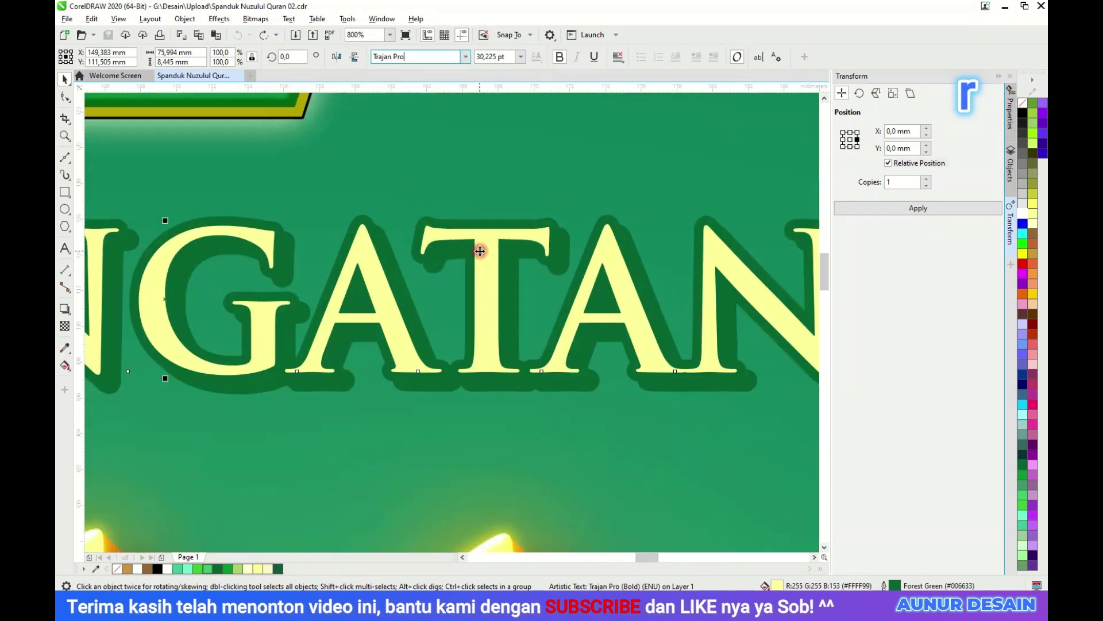
pyautogui.moveTo(475, 212)
pyautogui.mouseDown()
pyautogui.moveTo(488, 229)
pyautogui.moveTo(478, 207)
pyautogui.mouseUp()
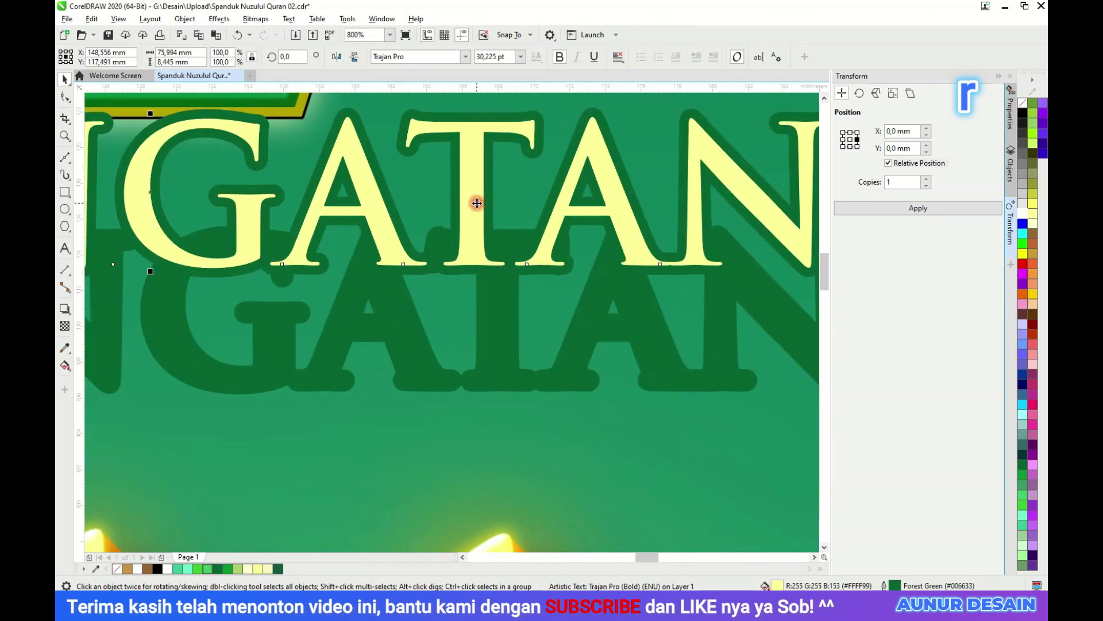
pyautogui.hotkey('ctrl', 'z')
pyautogui.hotkey('ctrl', 'z')
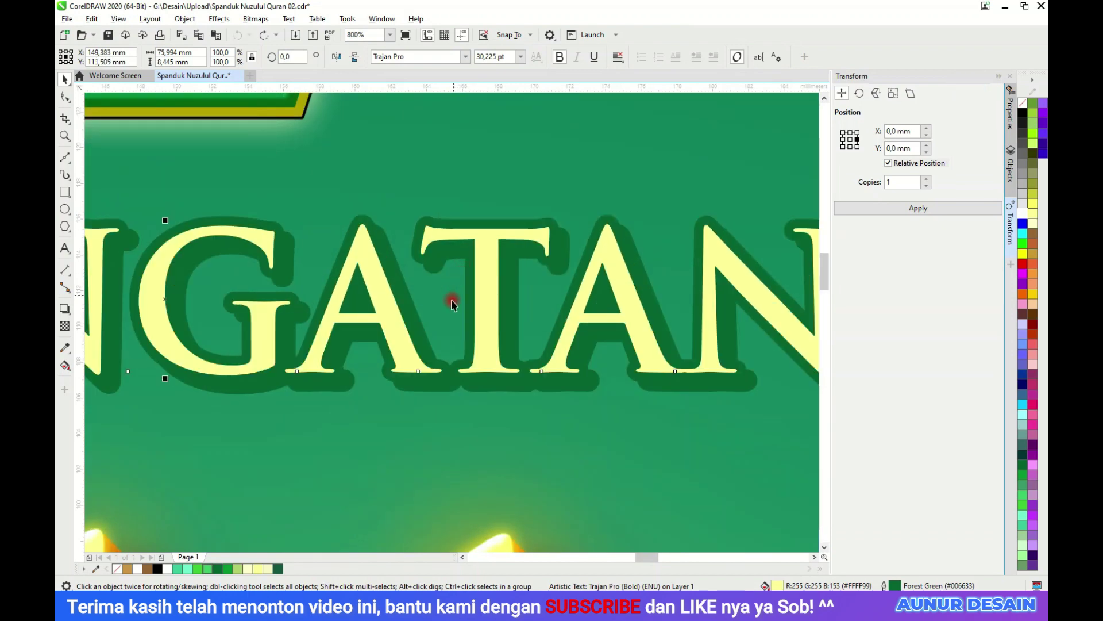
pyautogui.scroll(-2, 426, 326)
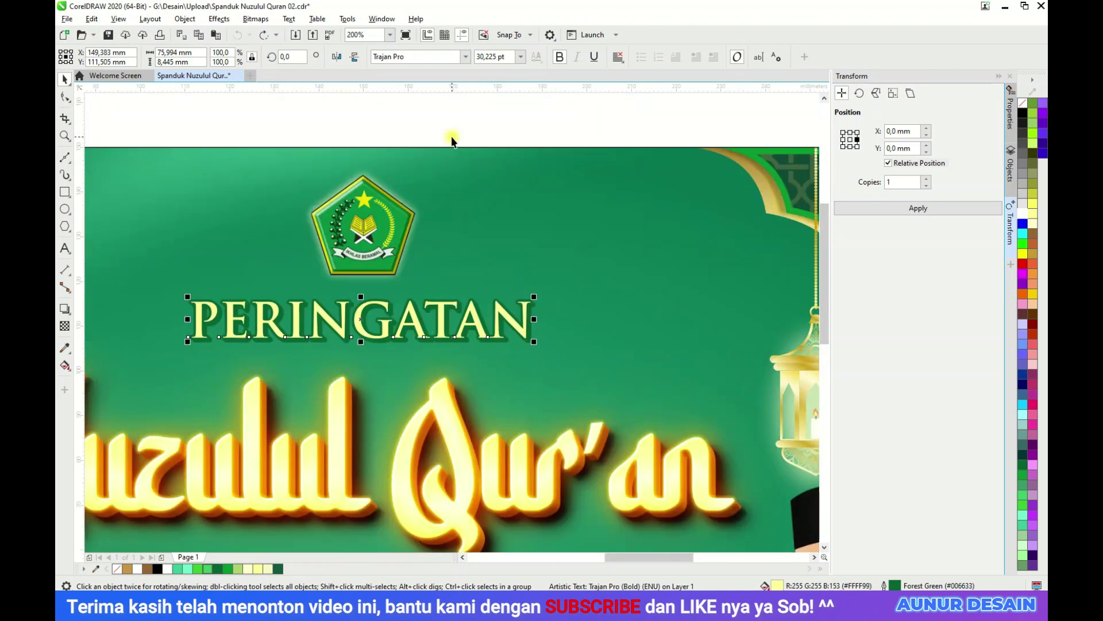
# Select the pentagonal emblem above the PERINGATAN heading and examine it up close.
pyautogui.click(452, 183)
pyautogui.click(374, 235)
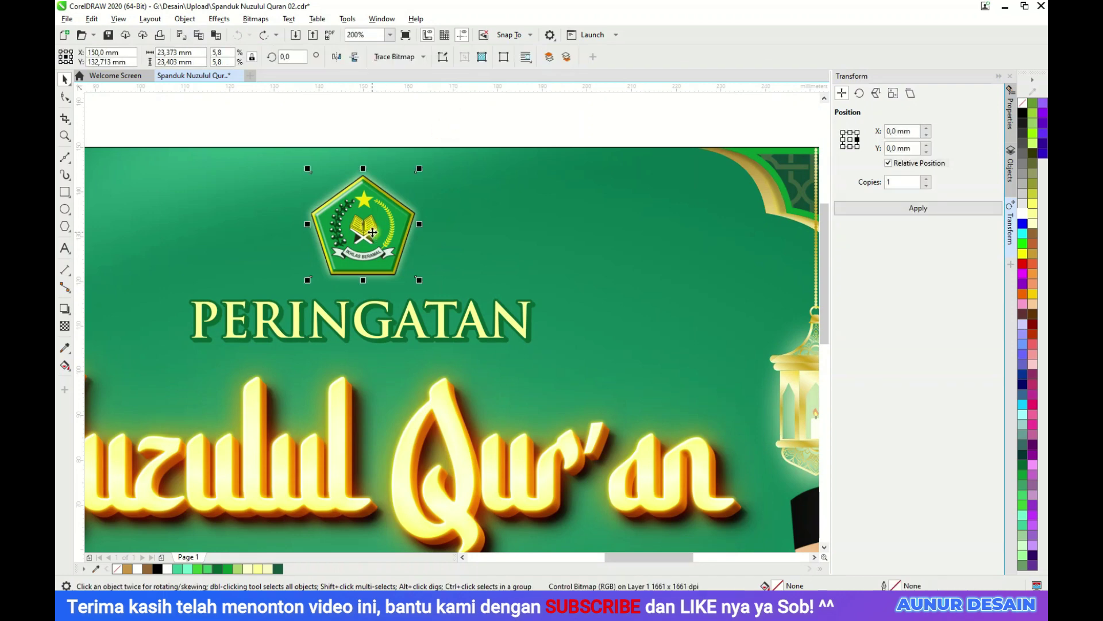
pyautogui.scroll(2, 375, 236)
pyautogui.scroll(-3, 378, 239)
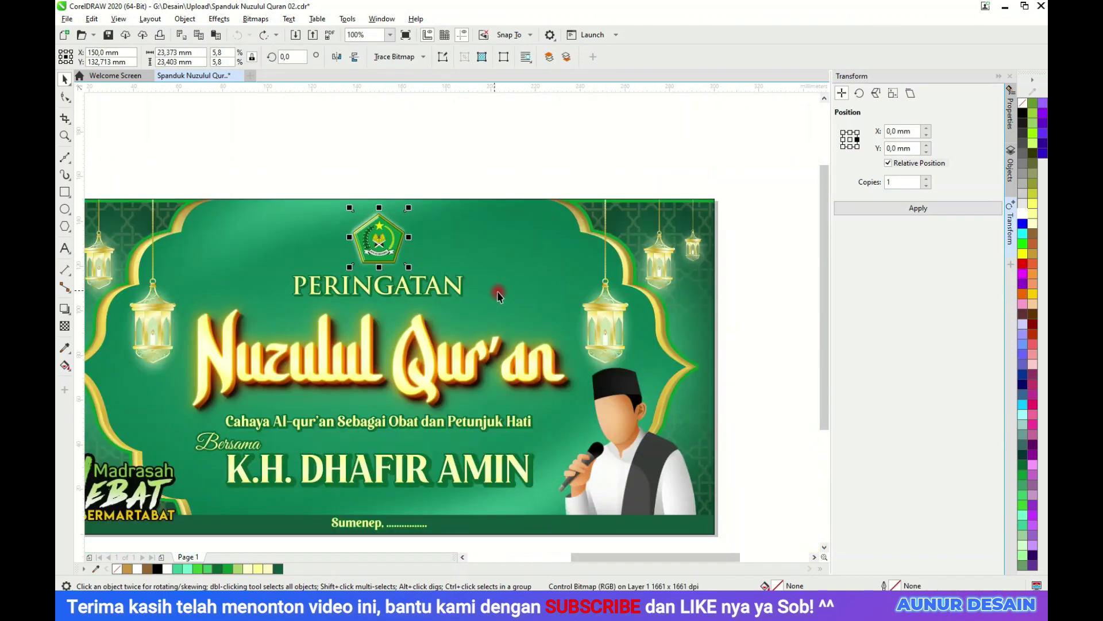
# Select the tagline "Cahaya Al-qur'an Sebagai Obat dan Petunjuk Hati" and check its font.
pyautogui.click(482, 400)
pyautogui.click(382, 422)
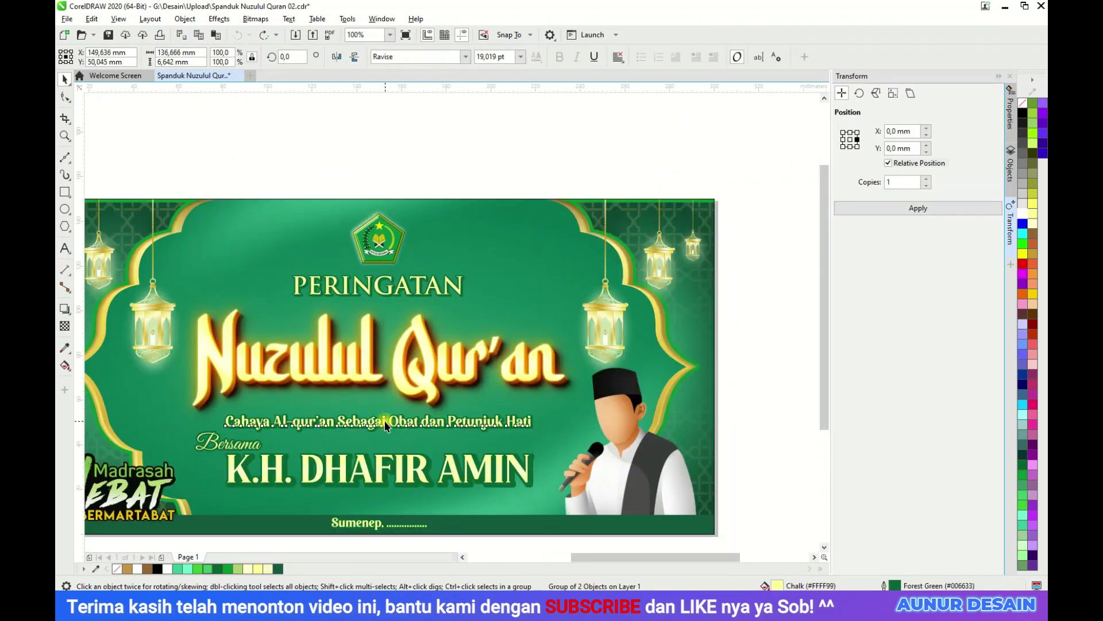
pyautogui.click(439, 57)
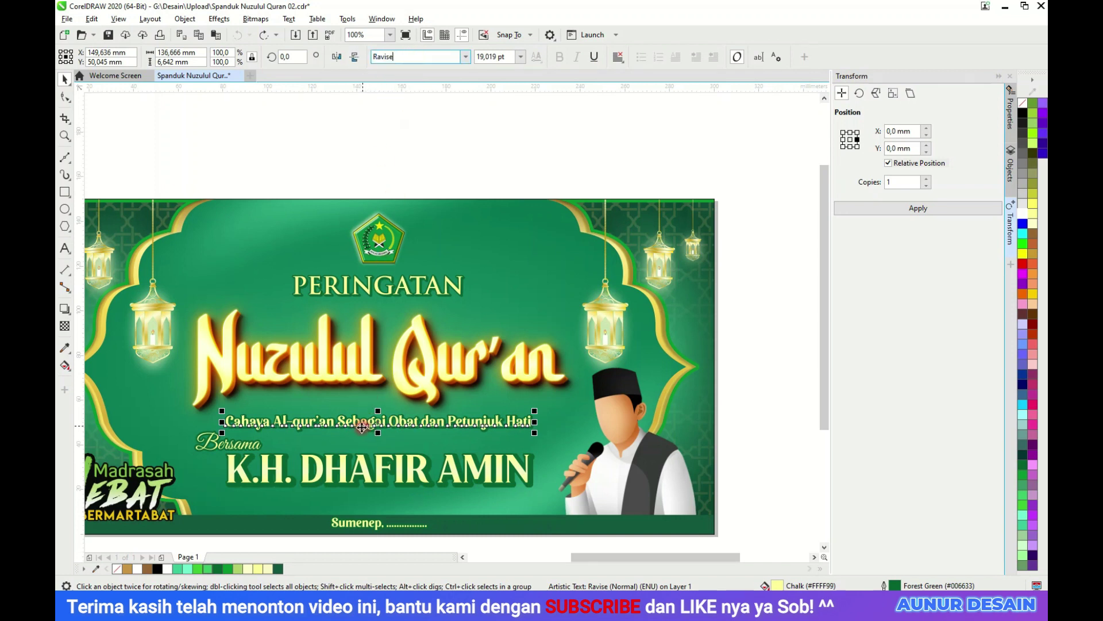
pyautogui.scroll(-2, 211, 514)
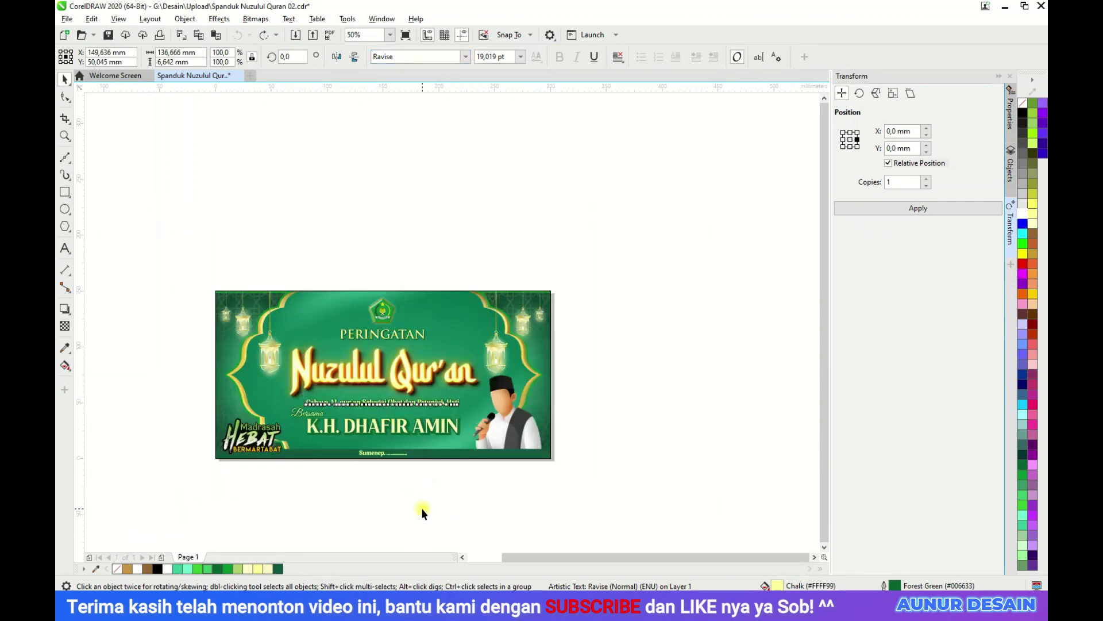
pyautogui.click(422, 508)
# Enter the banner background's PowerClip contents for editing.
pyautogui.scroll(2, 517, 421)
pyautogui.click(517, 421)
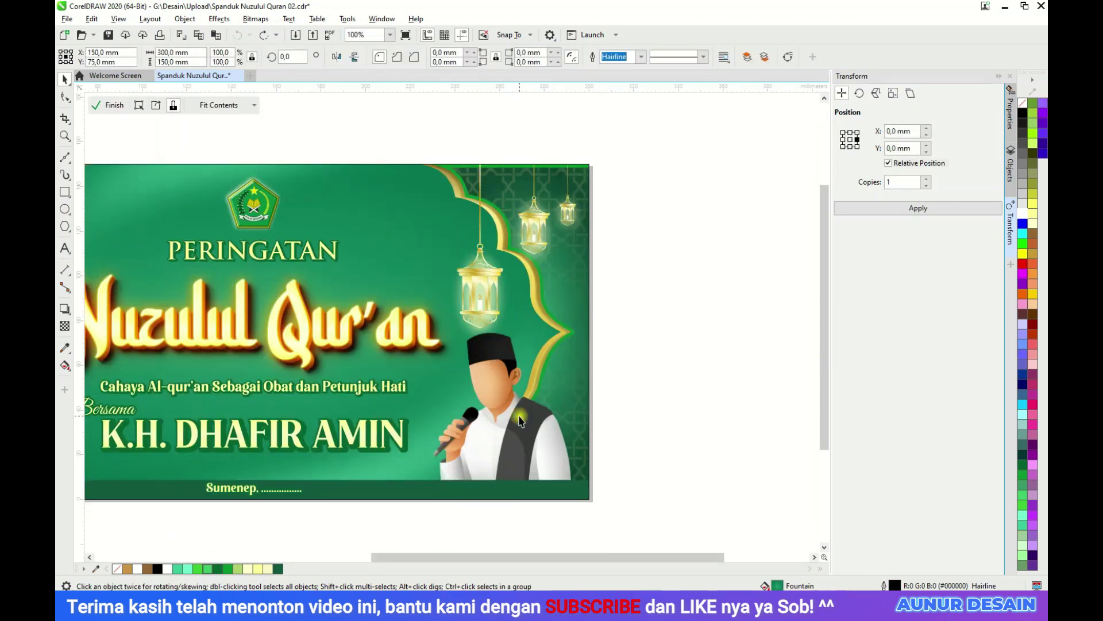
pyautogui.keyDown('ctrl'); pyautogui.click(525, 381); pyautogui.keyUp('ctrl')
# Try moving the illustration of the man with the microphone up and over the banner's right edge, undo it and clear the selection.
pyautogui.moveTo(525, 380); pyautogui.dragTo(608, 295)
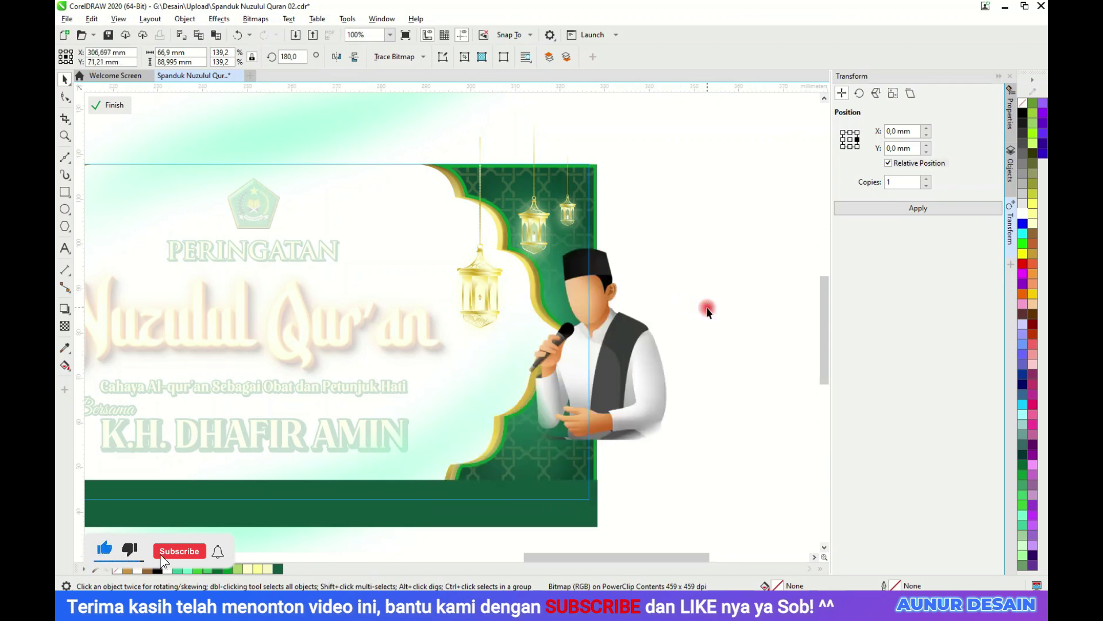
pyautogui.scroll(2, 705, 306)
pyautogui.scroll(-4, 706, 307)
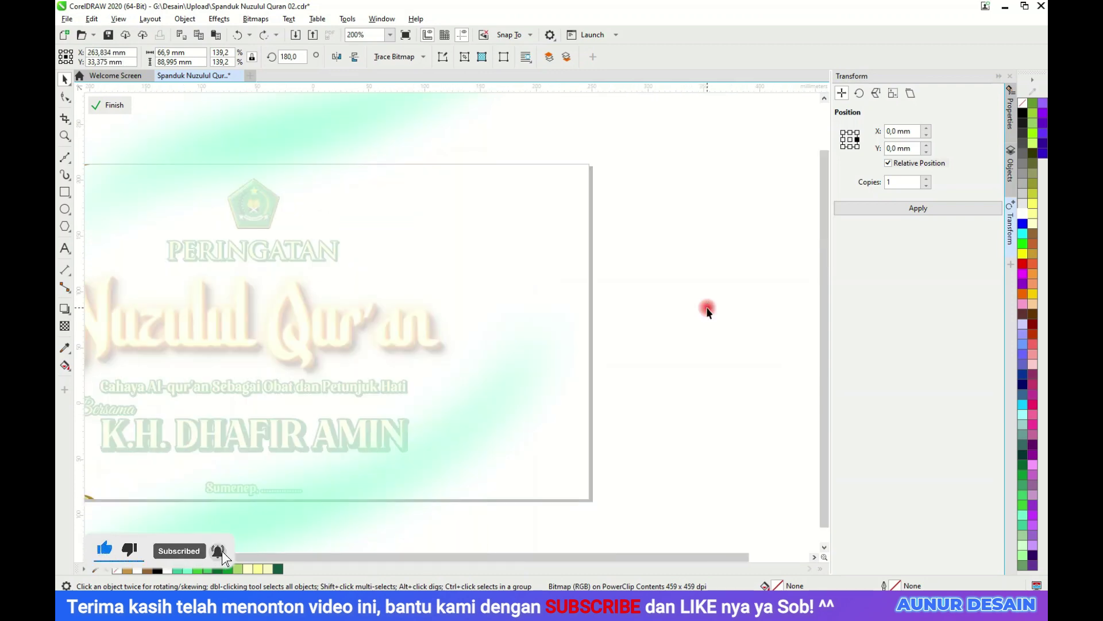
pyautogui.click(533, 333)
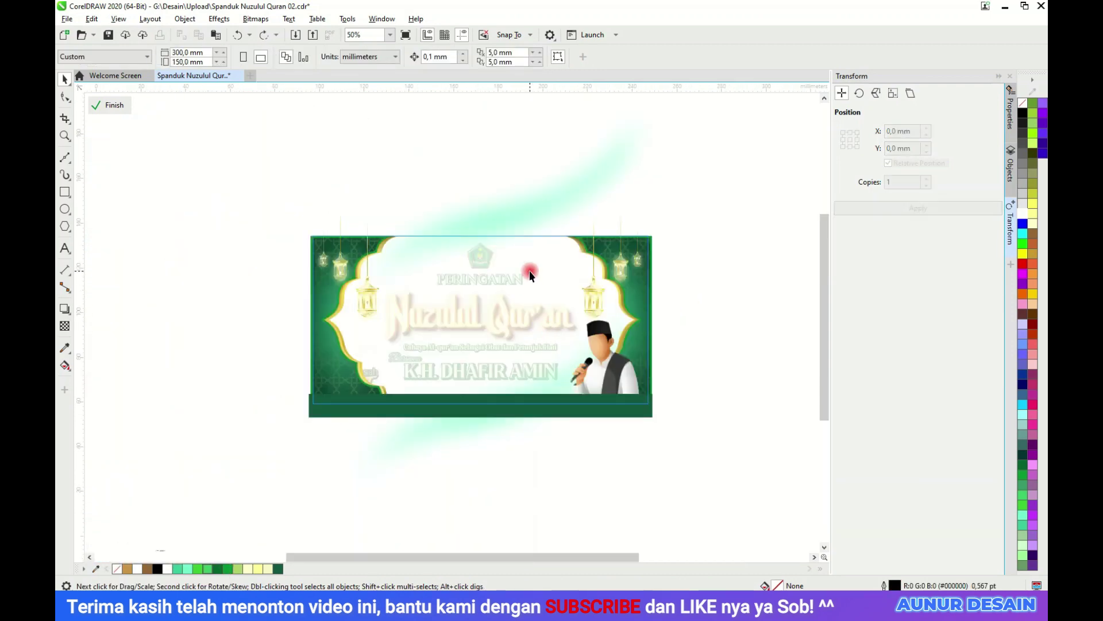
# Examine the vector detail of the large hanging lantern on the banner's left side.
pyautogui.scroll(2, 528, 270)
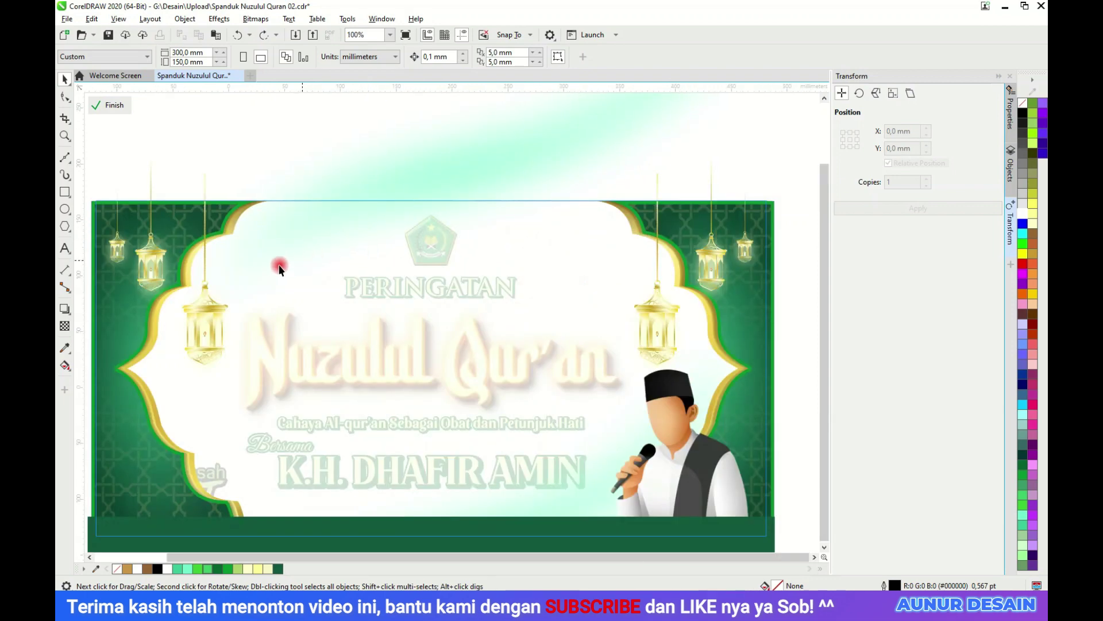
pyautogui.scroll(4, 288, 280)
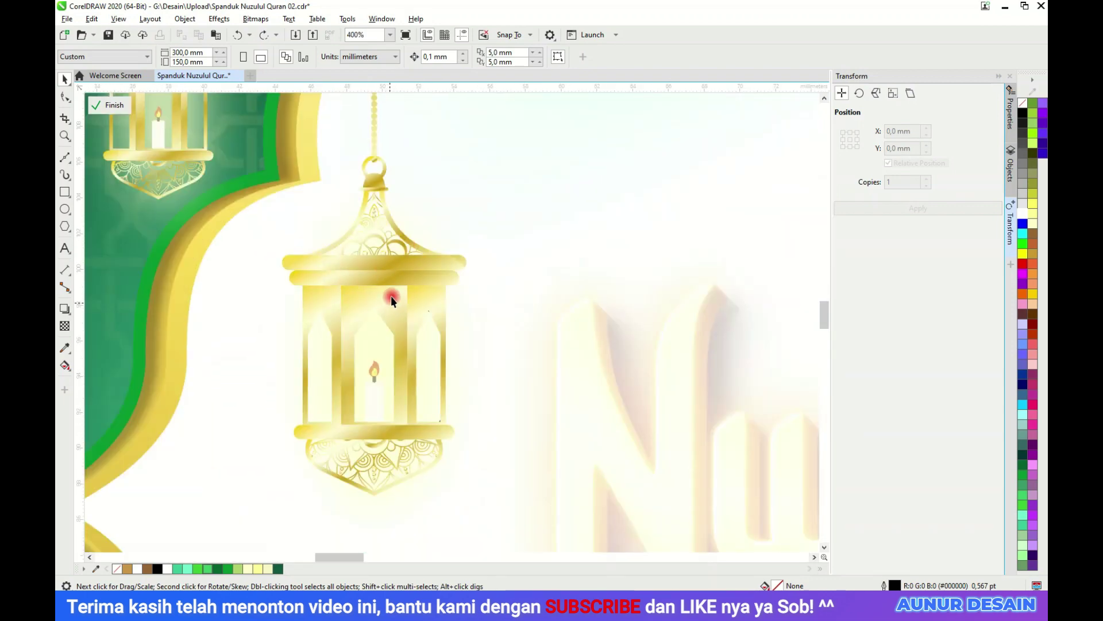
pyautogui.scroll(4, 391, 268)
pyautogui.click(401, 263)
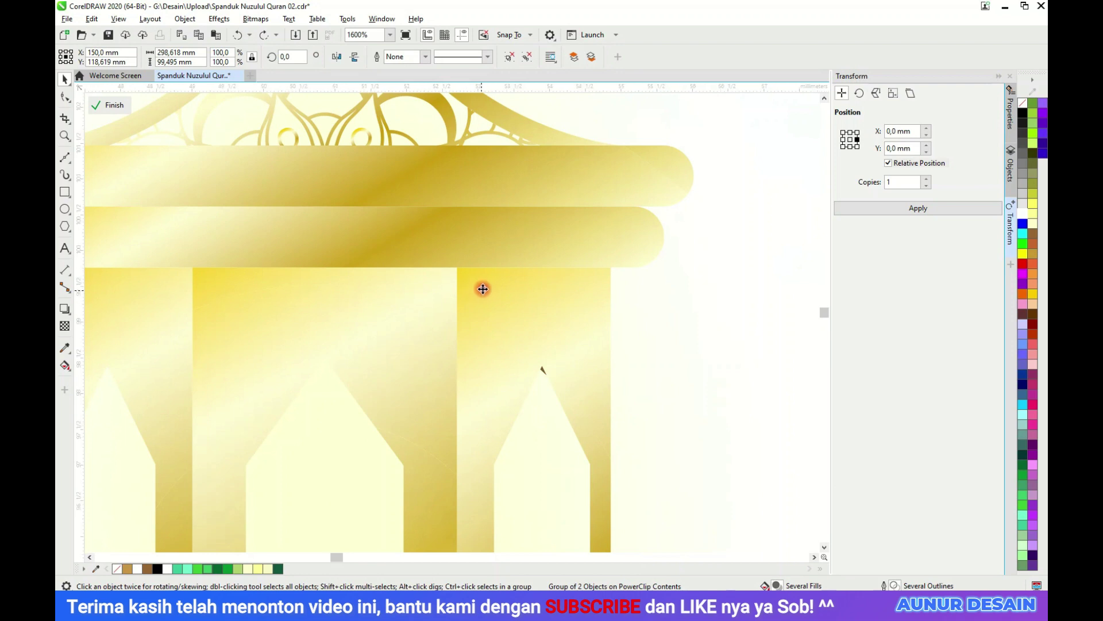
pyautogui.scroll(6, 482, 288)
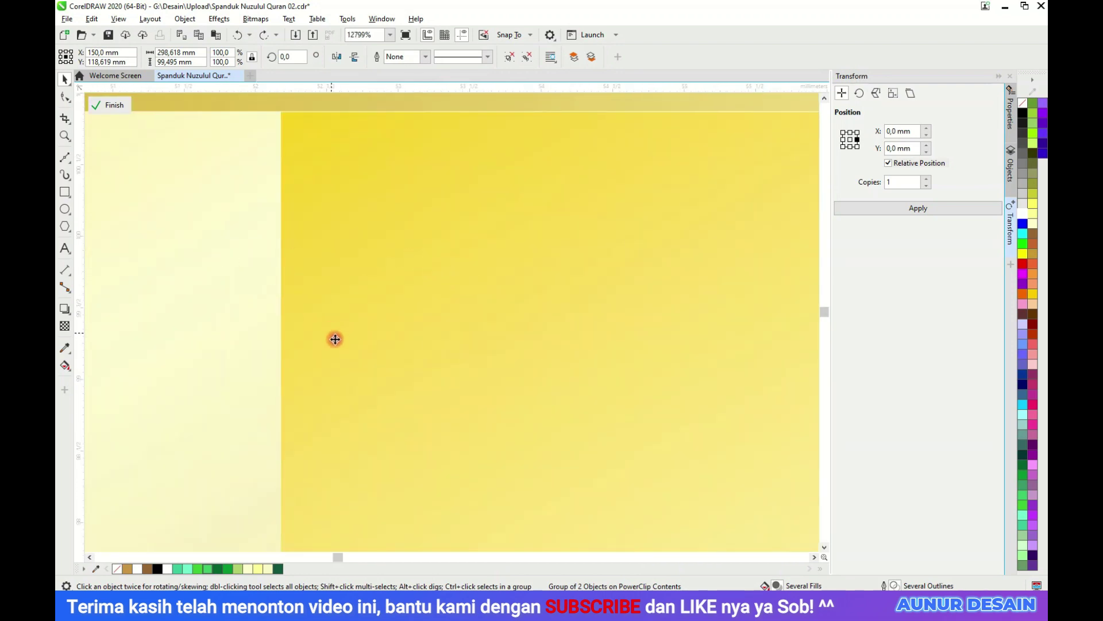
pyautogui.scroll(-4, 336, 340)
pyautogui.scroll(-5, 336, 342)
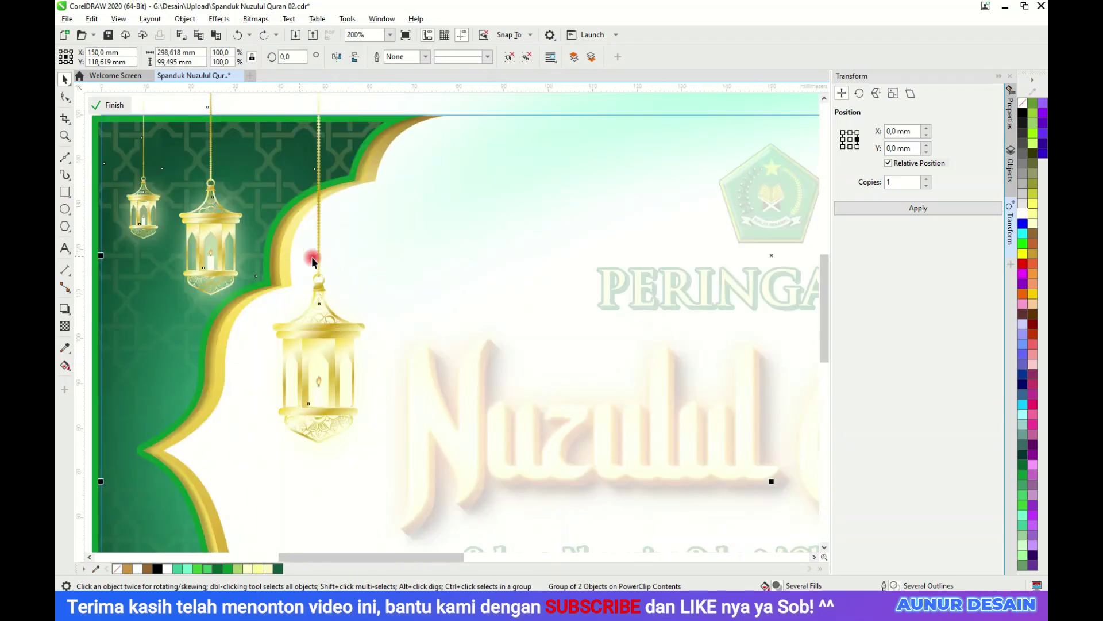
# Try moving the green and gold ornamental frame group to the left and undo the move.
pyautogui.scroll(-4, 362, 241)
pyautogui.click(289, 267)
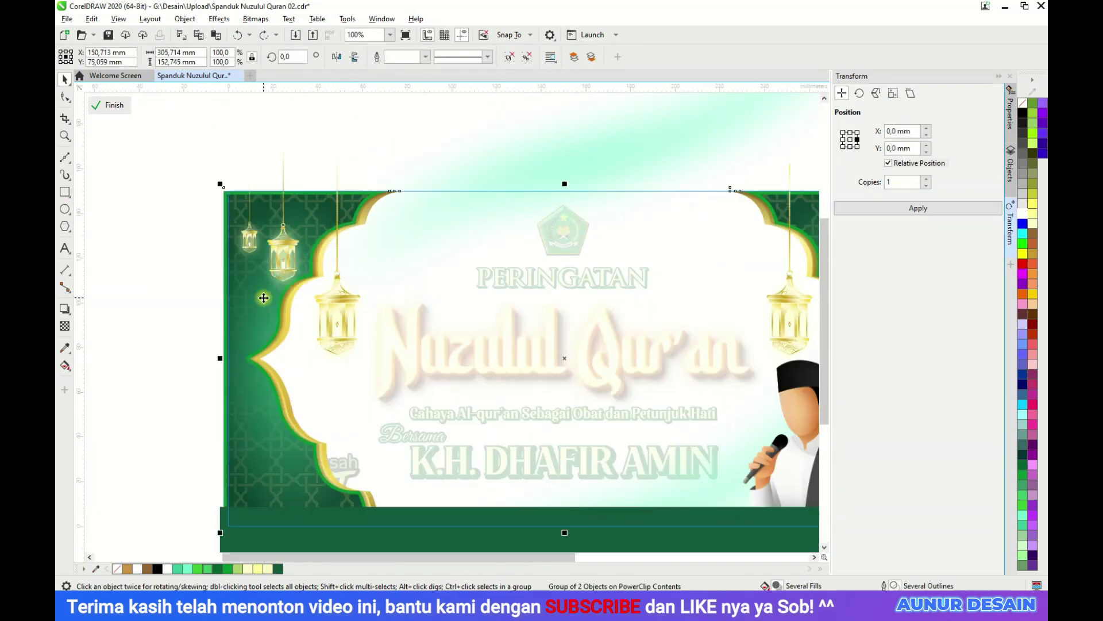
pyautogui.moveTo(243, 320); pyautogui.dragTo(146, 328)
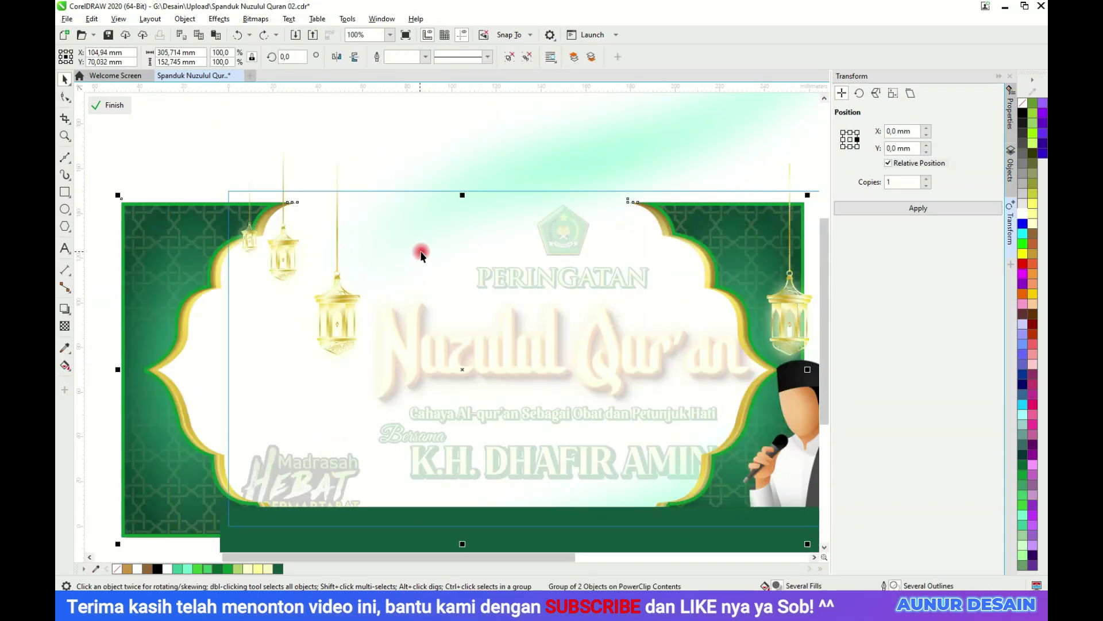
pyautogui.hotkey('ctrl', 'z')
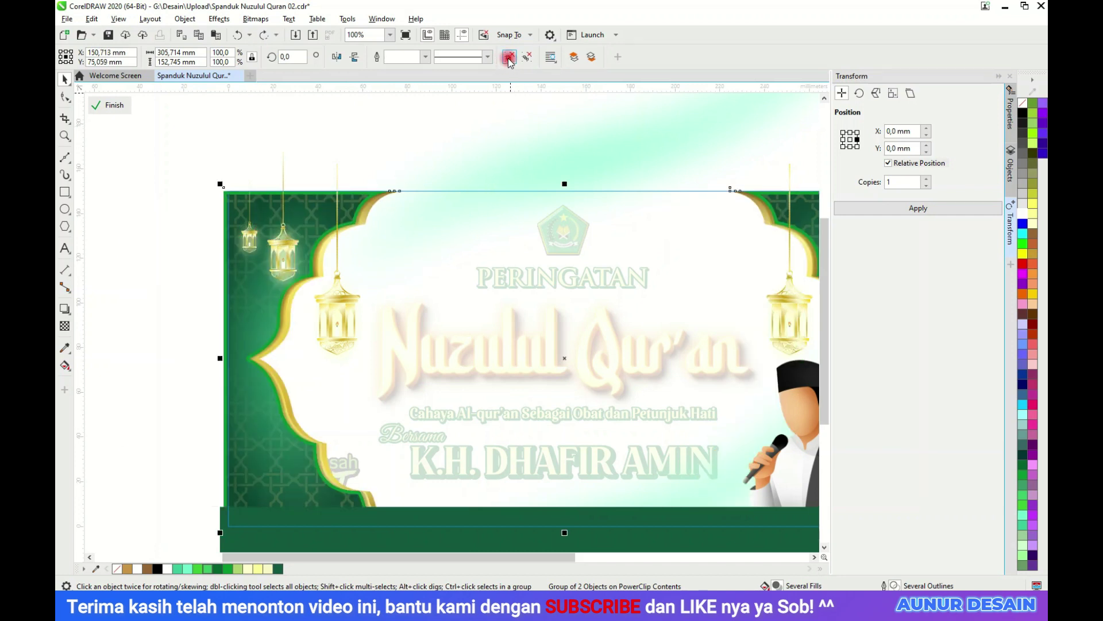
# Ungroup the ornamental frame, try moving the upper turquoise light curve down into the banner, undo the move and clear the selection.
pyautogui.click(514, 56)
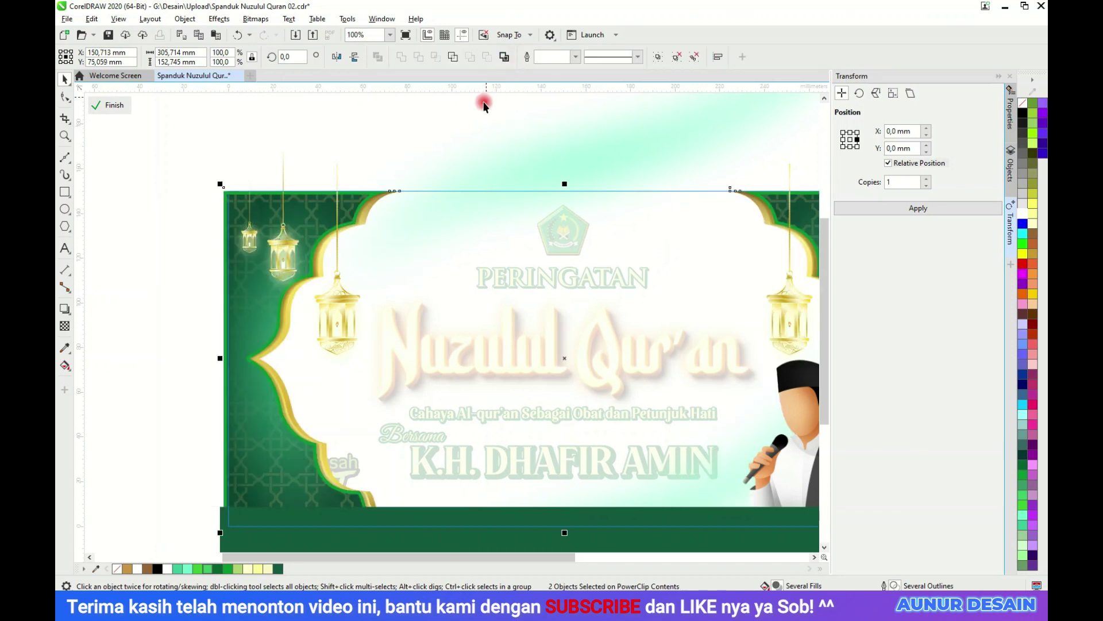
pyautogui.click(569, 164)
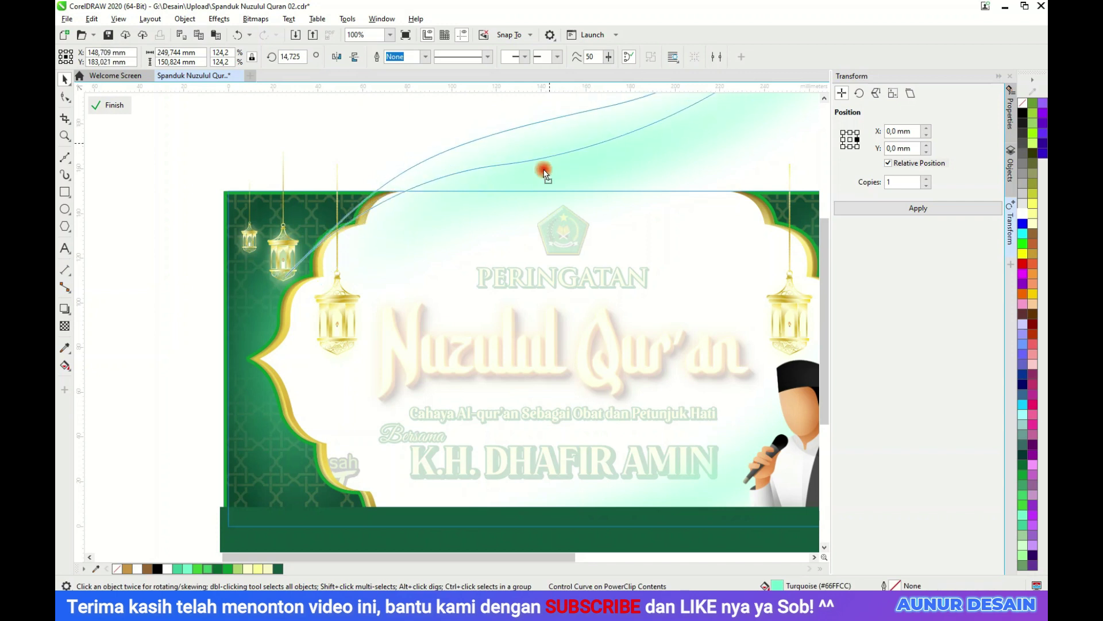
pyautogui.moveTo(543, 171); pyautogui.dragTo(475, 408)
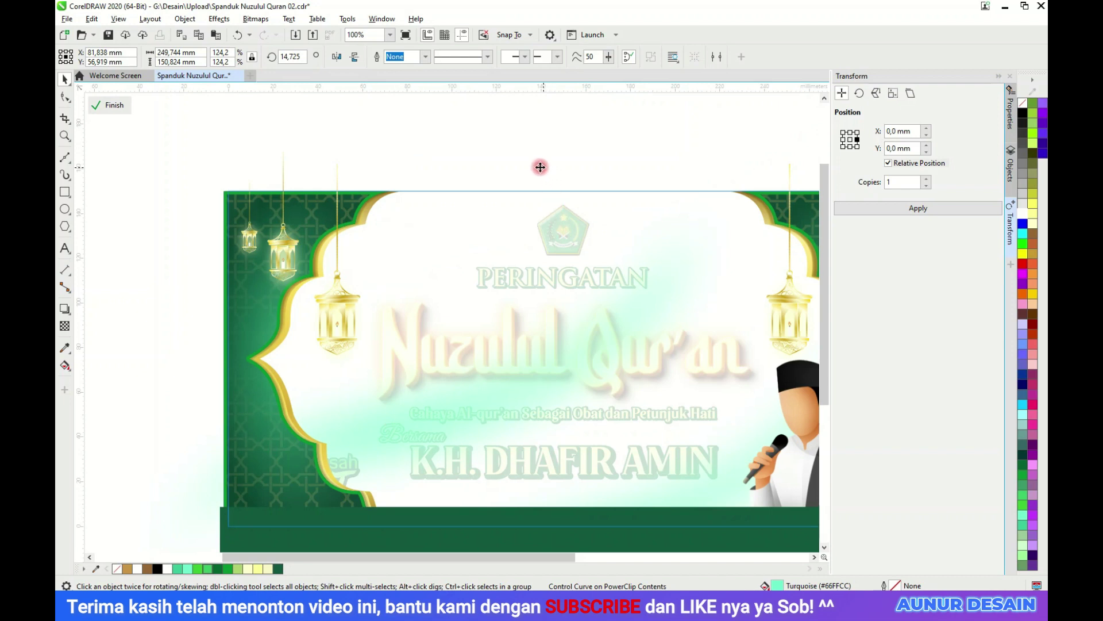
pyautogui.hotkey('ctrl', 'z')
pyautogui.click(666, 489)
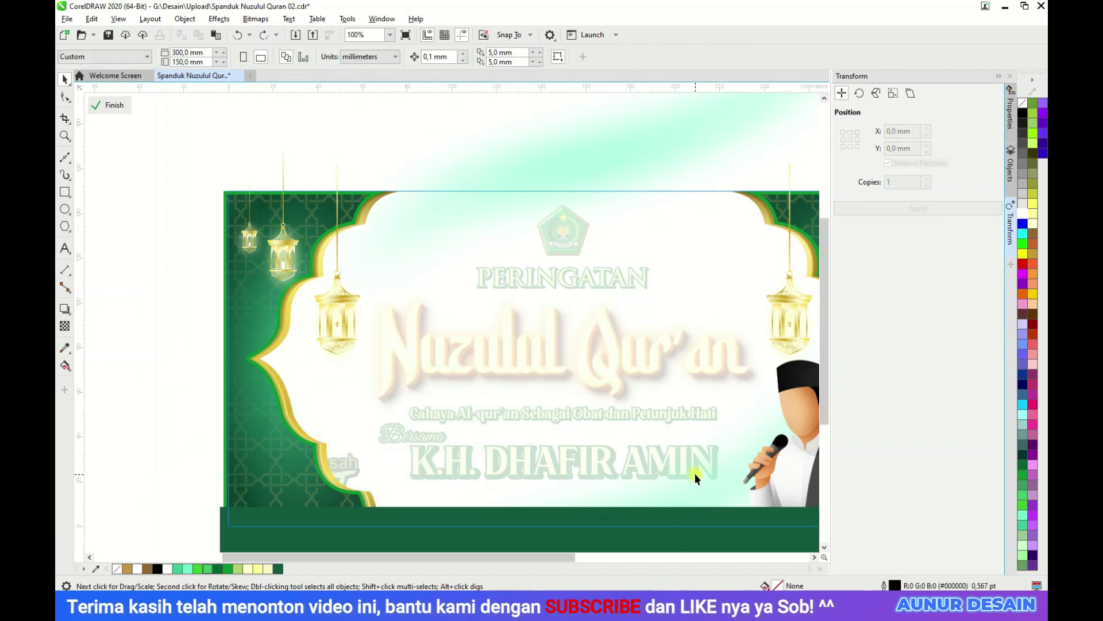
# Try moving the group of hanging lanterns up and to the left, return it to its original place and clear the selection.
pyautogui.click(369, 296)
pyautogui.click(323, 302)
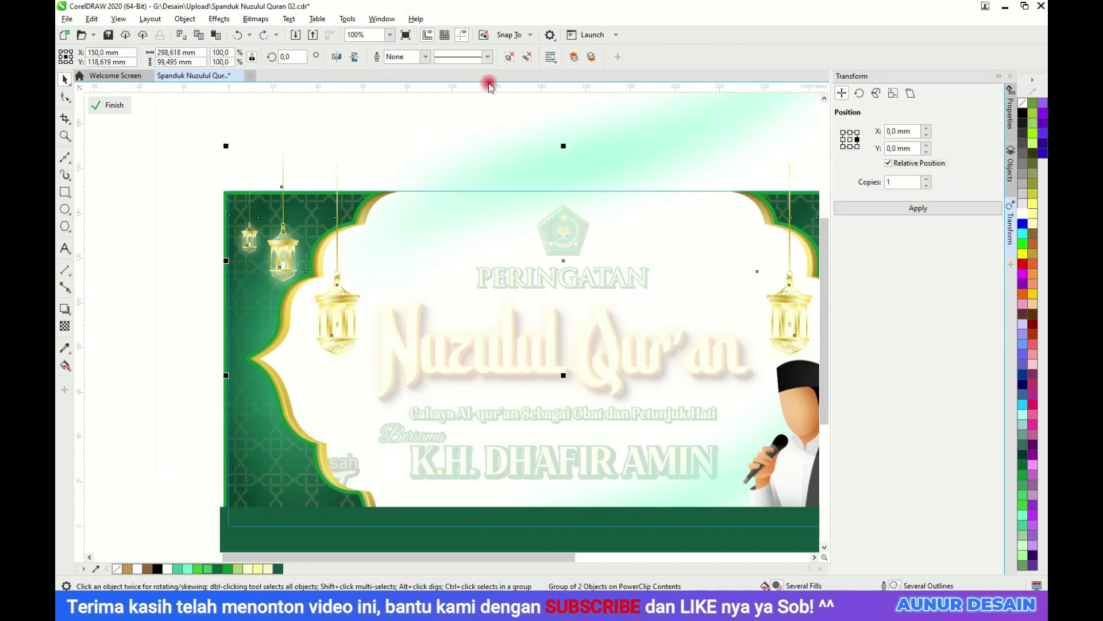
pyautogui.moveTo(295, 255); pyautogui.dragTo(113, 207)
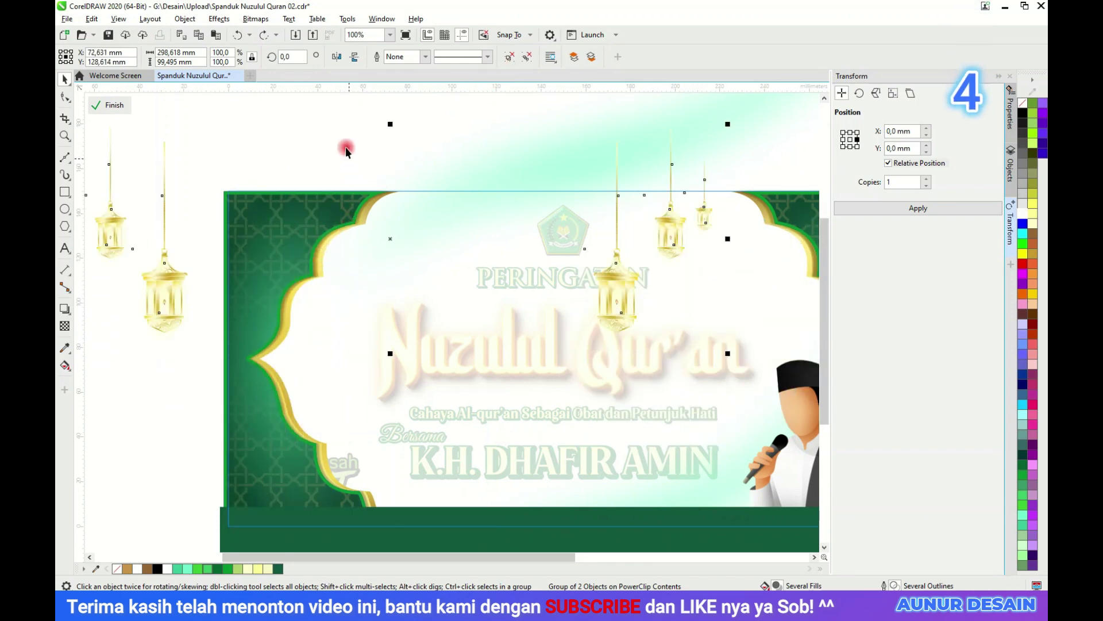
pyautogui.scroll(-2, 337, 132)
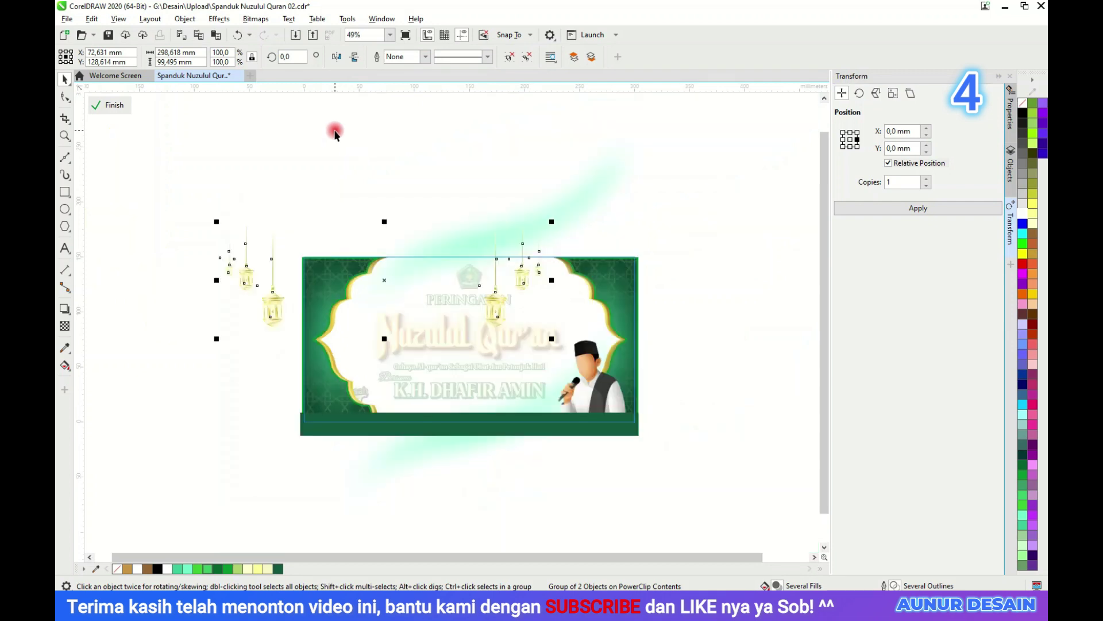
pyautogui.click(275, 301)
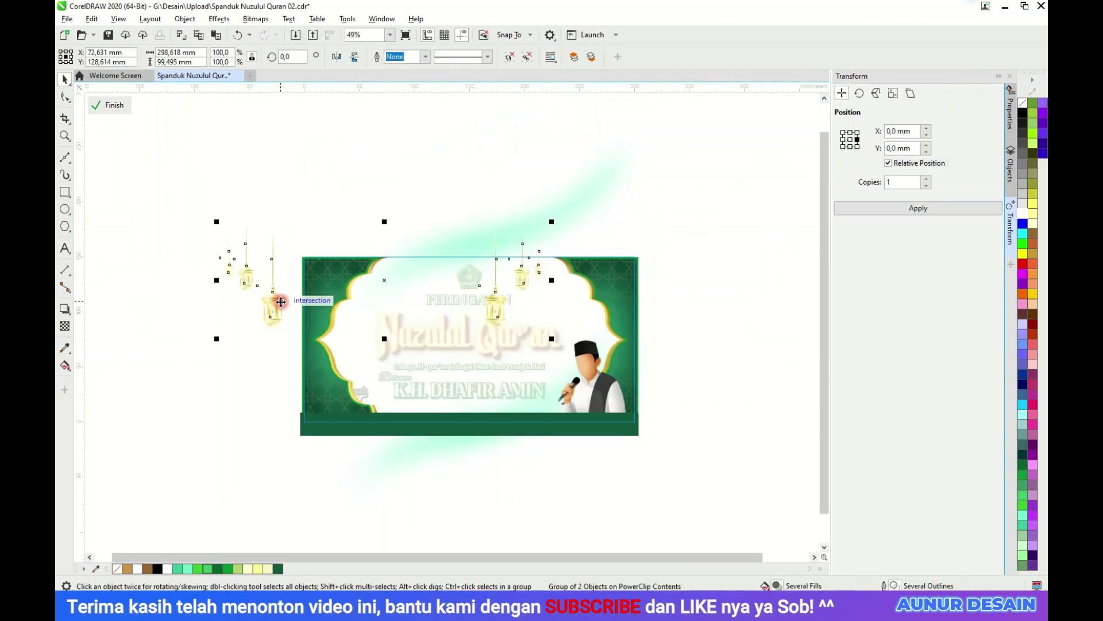
pyautogui.moveTo(291, 301); pyautogui.dragTo(375, 316)
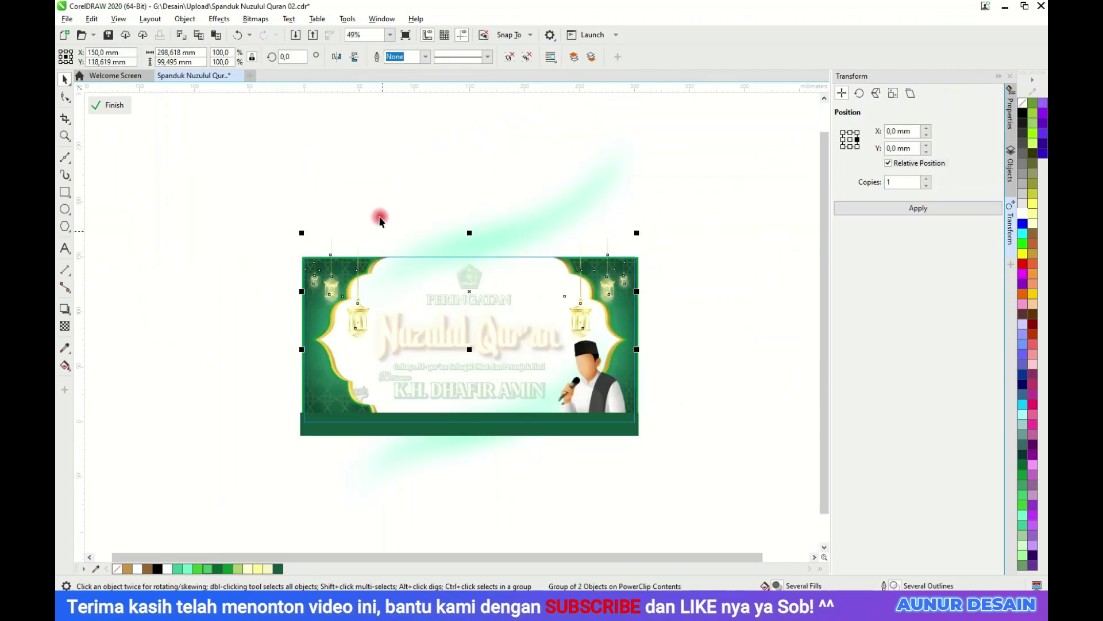
pyautogui.click(377, 217)
# Try moving the left half of the ornamental frame out past the banner's left edge and undo the move.
pyautogui.scroll(2, 359, 330)
pyautogui.click(311, 371)
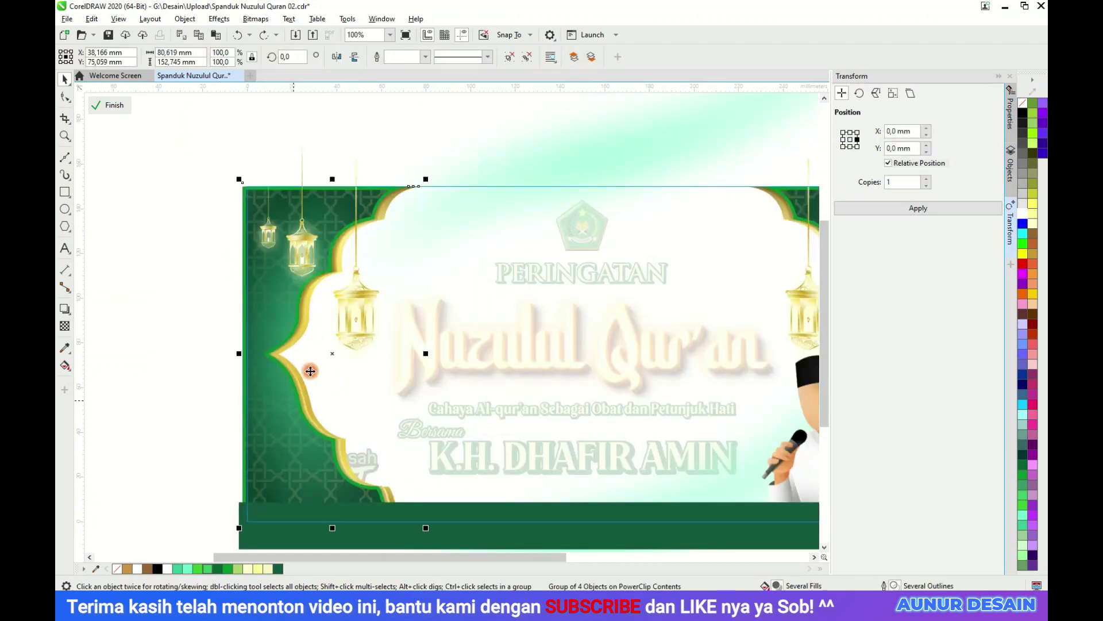
pyautogui.moveTo(268, 439); pyautogui.dragTo(161, 440)
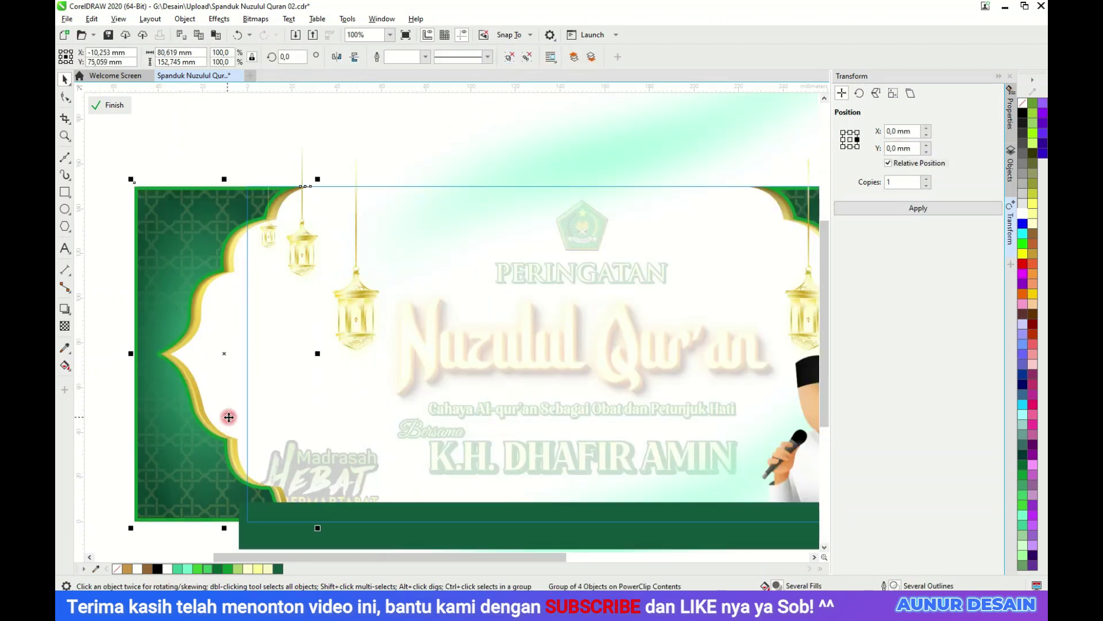
pyautogui.hotkey('ctrl', 'z')
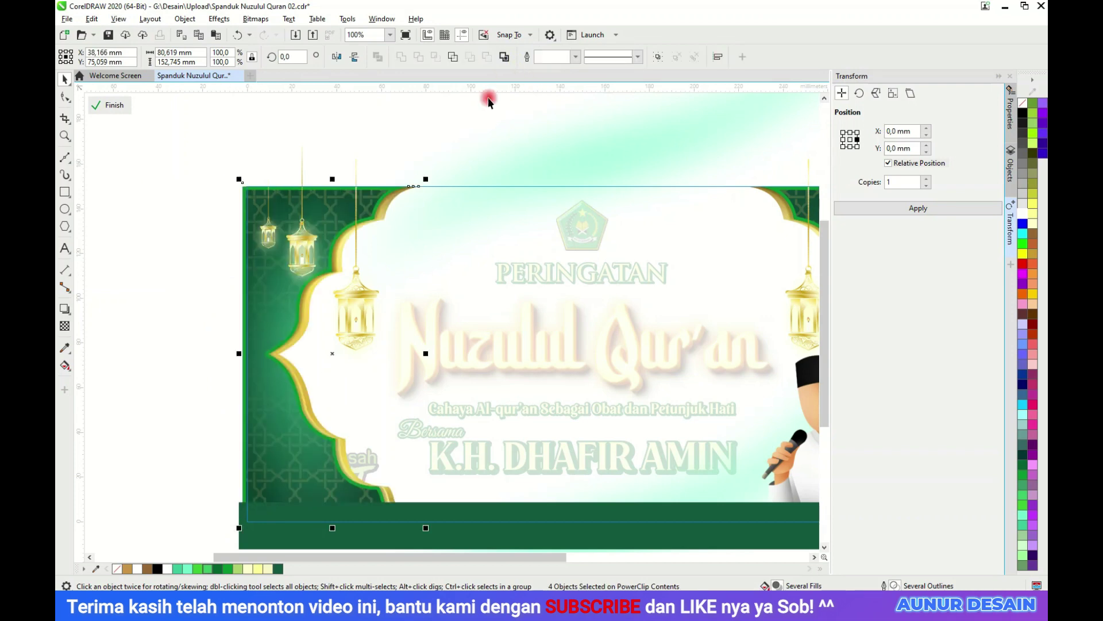
# Ungroup the left half of the frame and move its green patterned layer left, away from the gold layers.
pyautogui.click(273, 416)
pyautogui.moveTo(273, 420); pyautogui.dragTo(199, 414)
pyautogui.scroll(4, 306, 443)
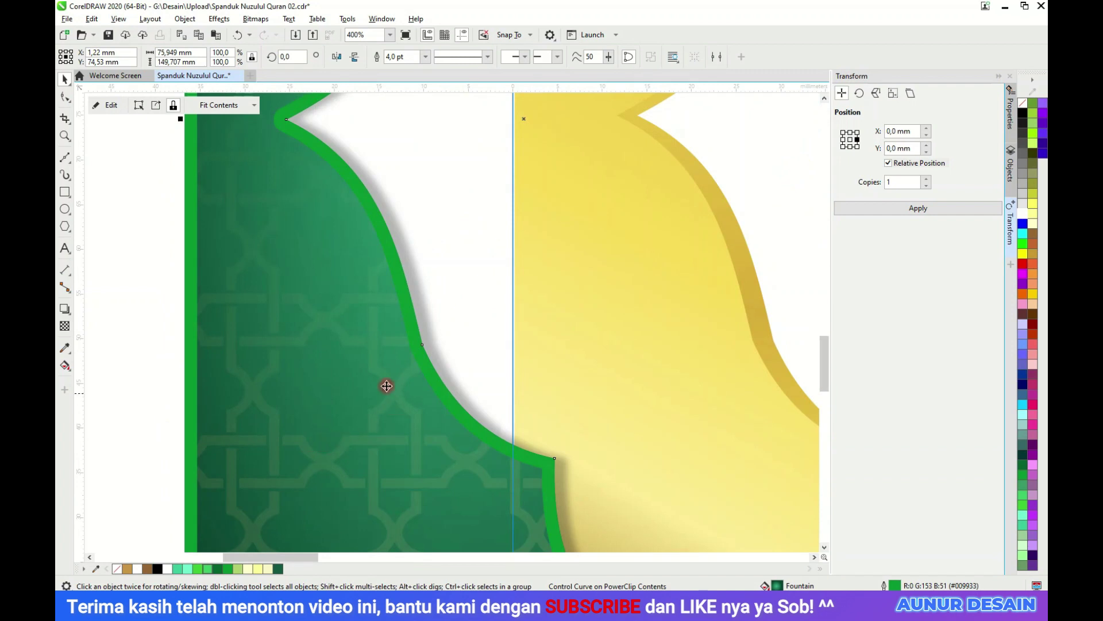
pyautogui.scroll(-2, 322, 394)
# Try setting the transparency merge mode of the pattern bitmap inside the green layer's PowerClip to Normal, undo it and leave the contents.
pyautogui.click(122, 109)
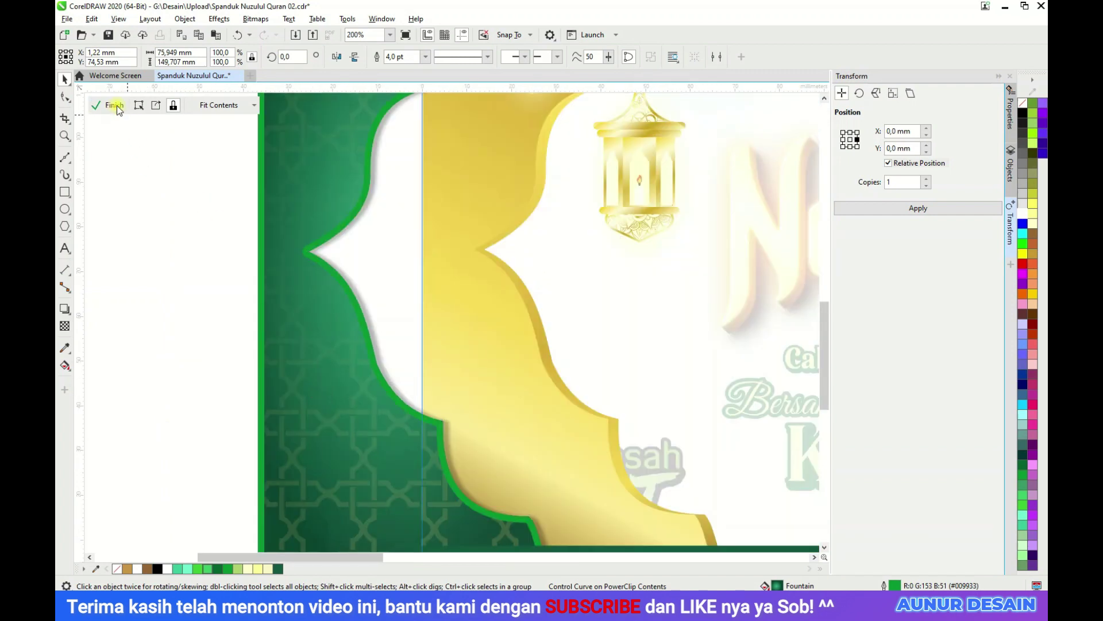
pyautogui.click(440, 344)
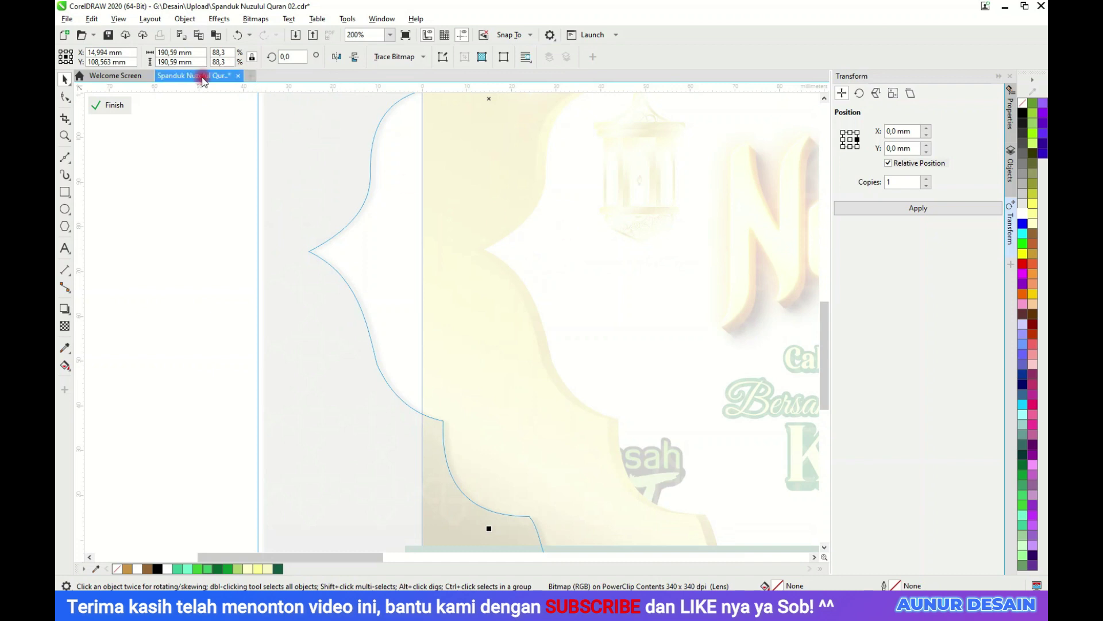
pyautogui.click(65, 326)
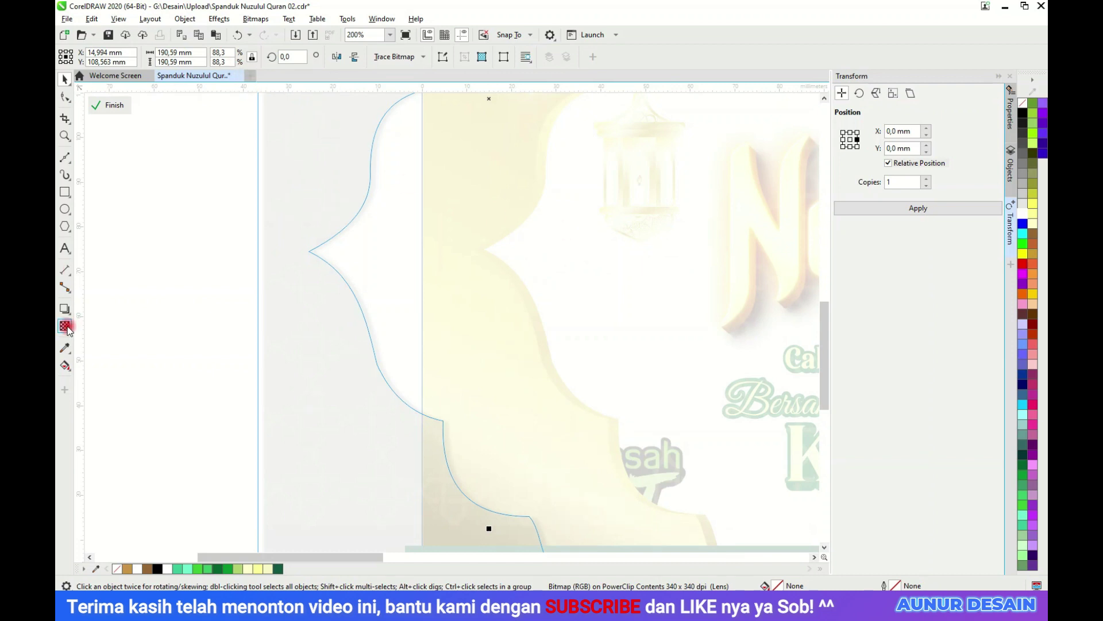
pyautogui.moveTo(131, 99); pyautogui.dragTo(483, 98)
pyautogui.click(219, 61)
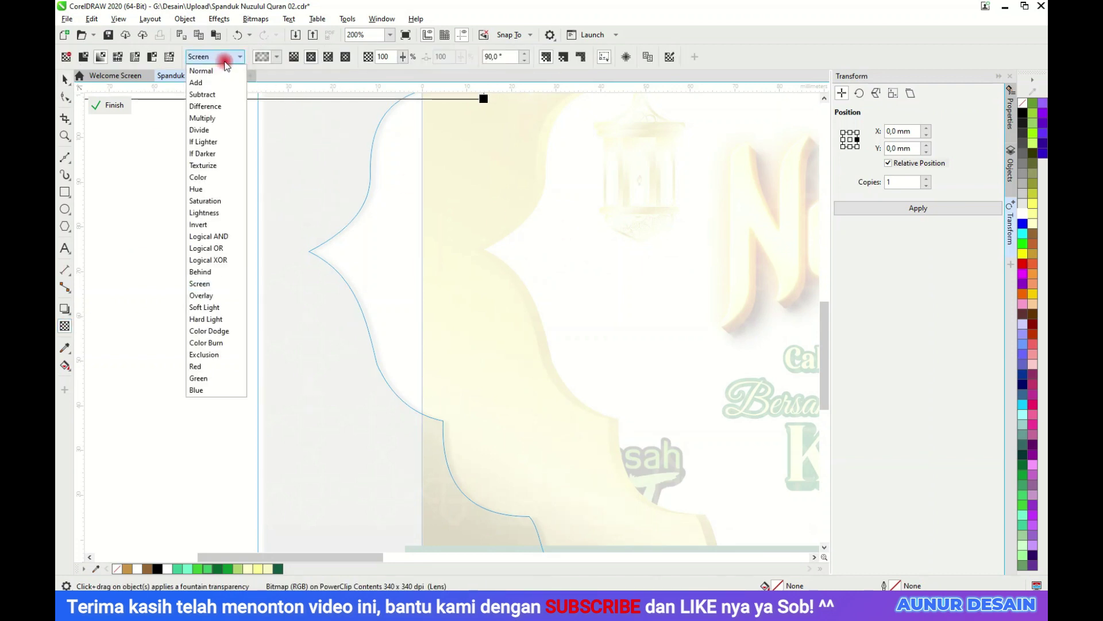
pyautogui.click(219, 70)
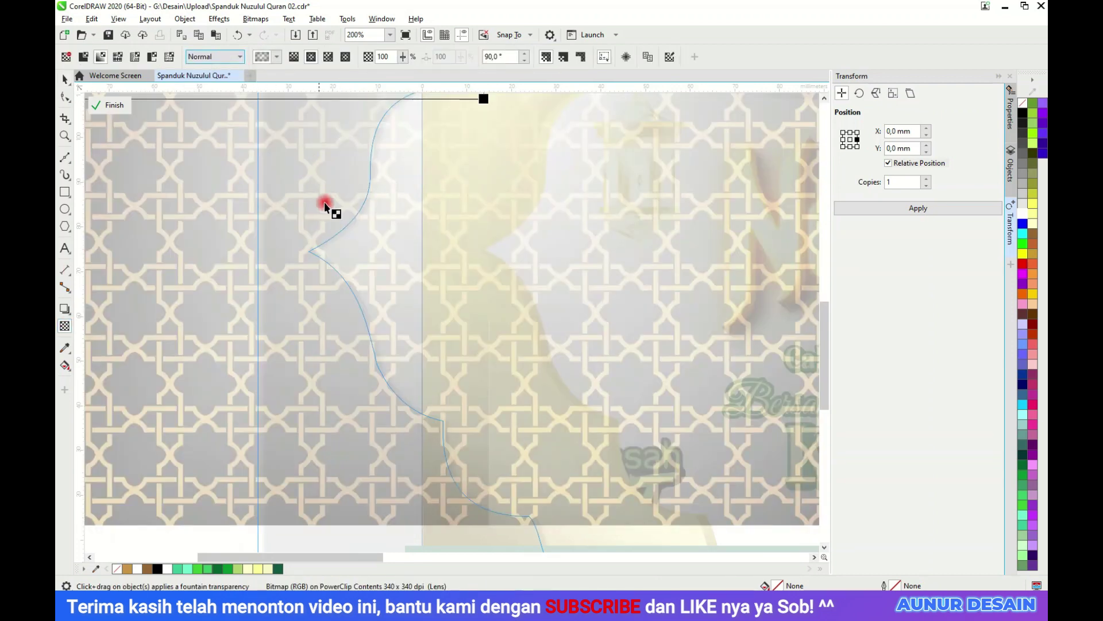
pyautogui.click(64, 79)
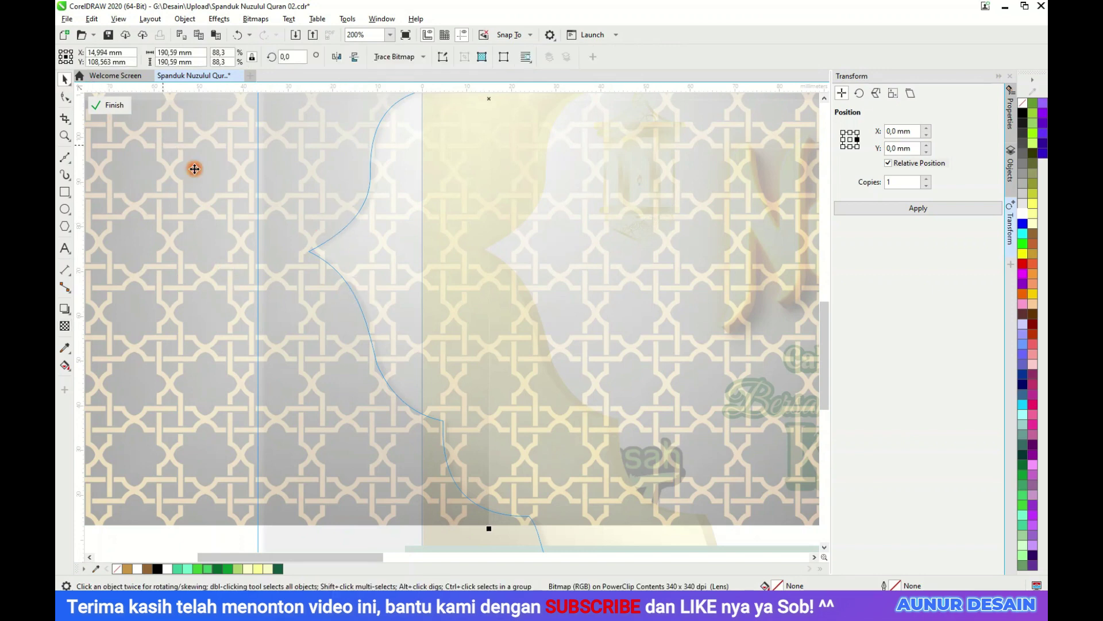
pyautogui.scroll(-2, 338, 353)
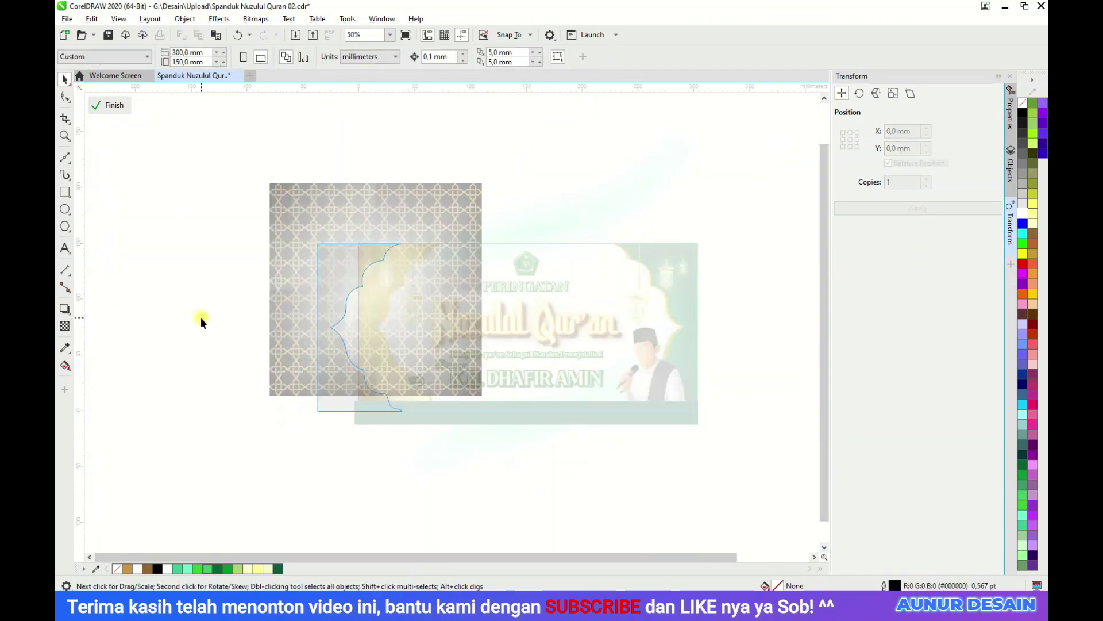
pyautogui.click(201, 317)
pyautogui.click(345, 315)
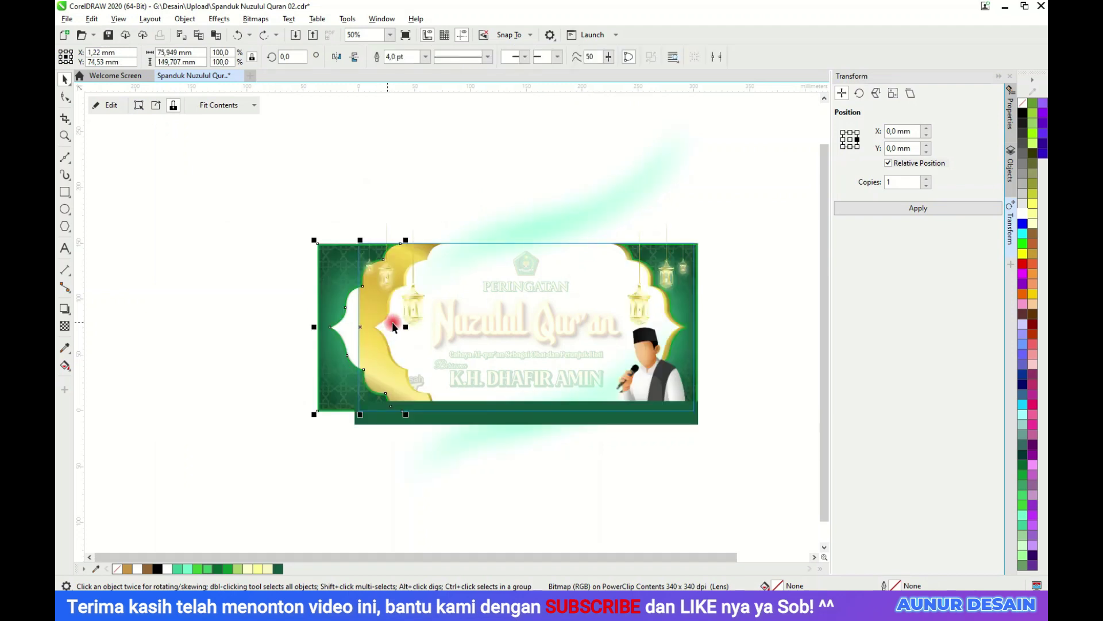
# Move the green patterned layer and its shadow further left and pull the two gold layers of the left frame half apart.
pyautogui.click(368, 328)
pyautogui.scroll(3, 373, 333)
pyautogui.click(385, 347)
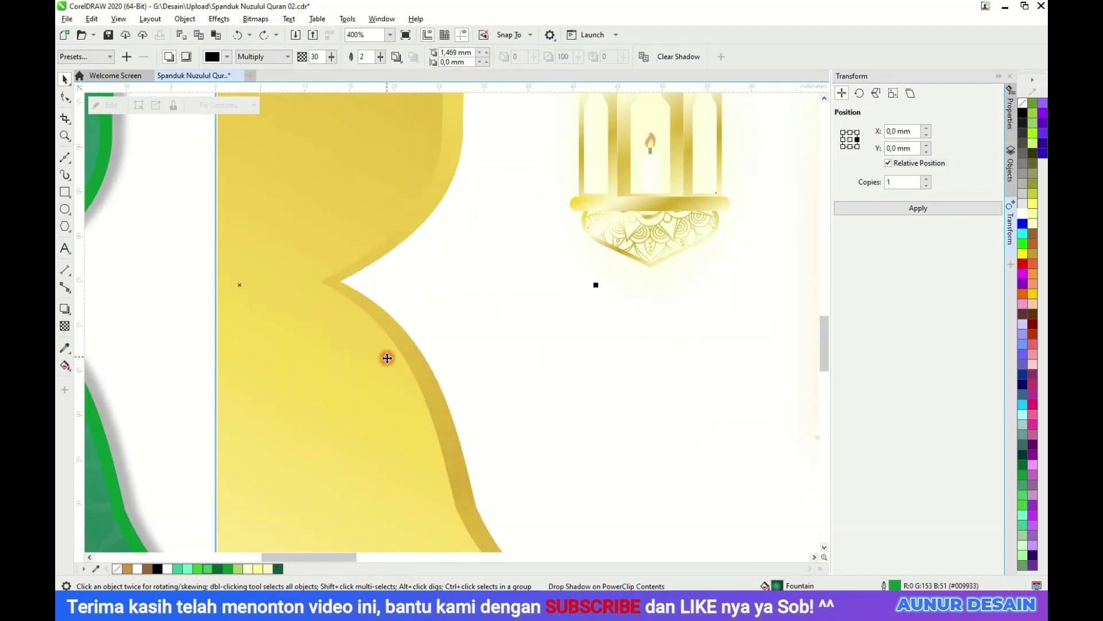
pyautogui.scroll(-1, 344, 353)
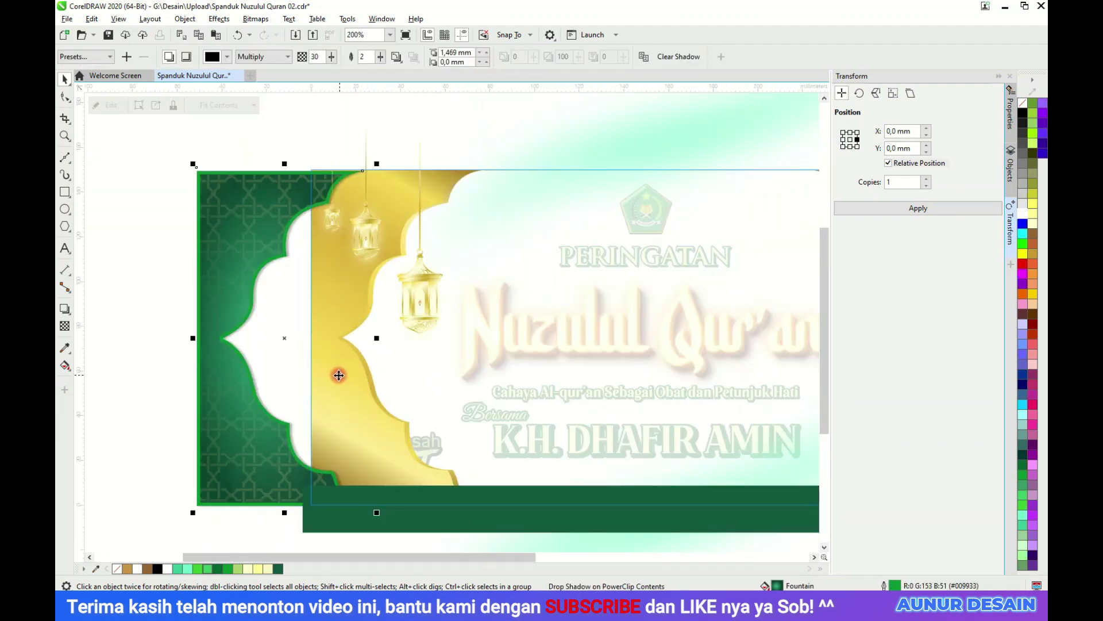
pyautogui.moveTo(339, 375); pyautogui.dragTo(245, 376)
pyautogui.click(356, 398)
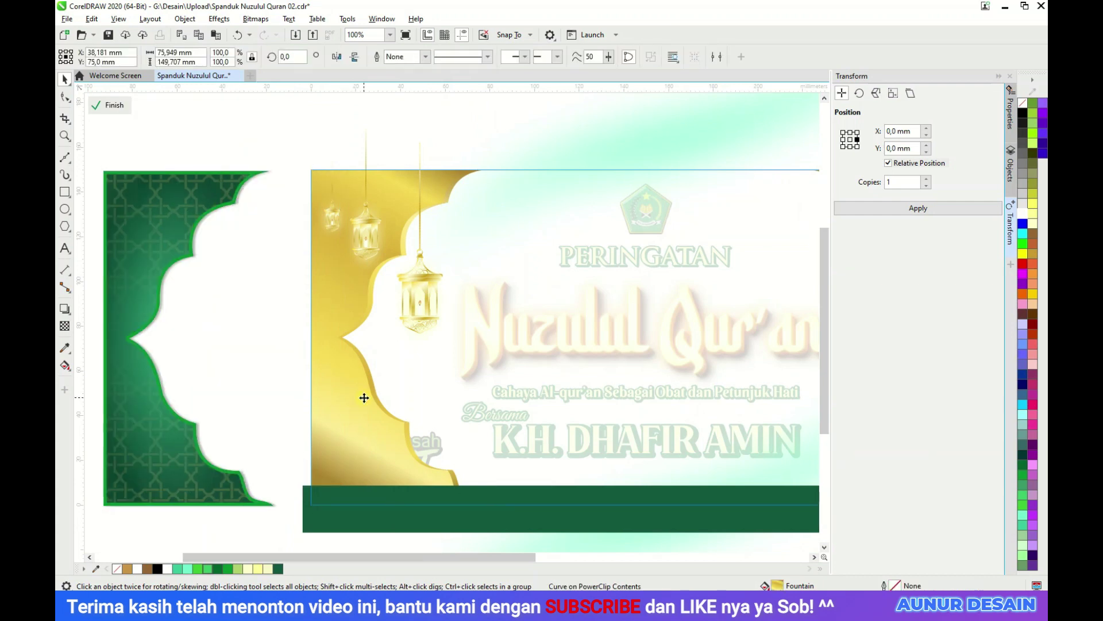
pyautogui.moveTo(321, 391); pyautogui.dragTo(451, 438)
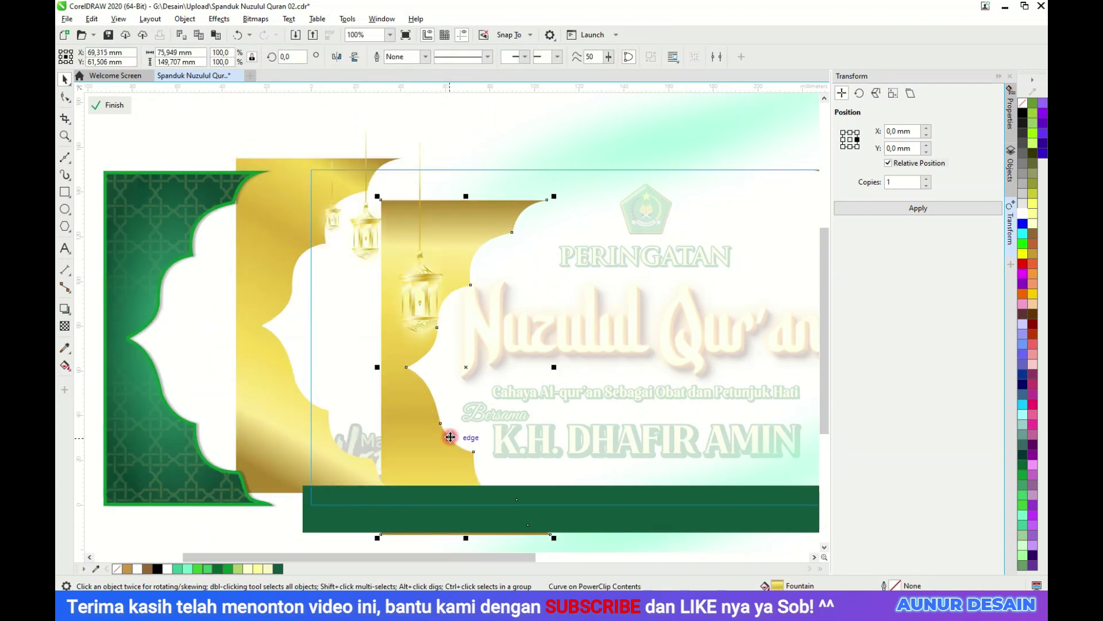
# Undo the frame layer moves, the ungrouping and the PowerClip editing of the banner, and clear the selection.
pyautogui.hotkey('ctrl', 'z')
pyautogui.hotkey('ctrl', 'z')
pyautogui.hotkey('ctrl', 'z')
pyautogui.hotkey('ctrl', 'z')
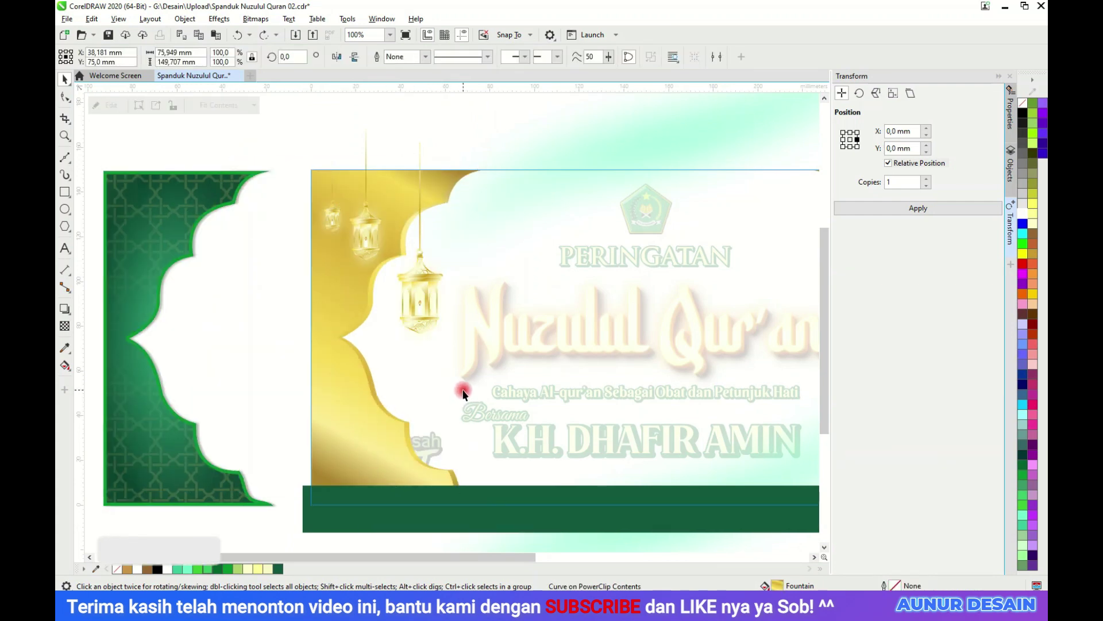
pyautogui.hotkey('ctrl', 'z')
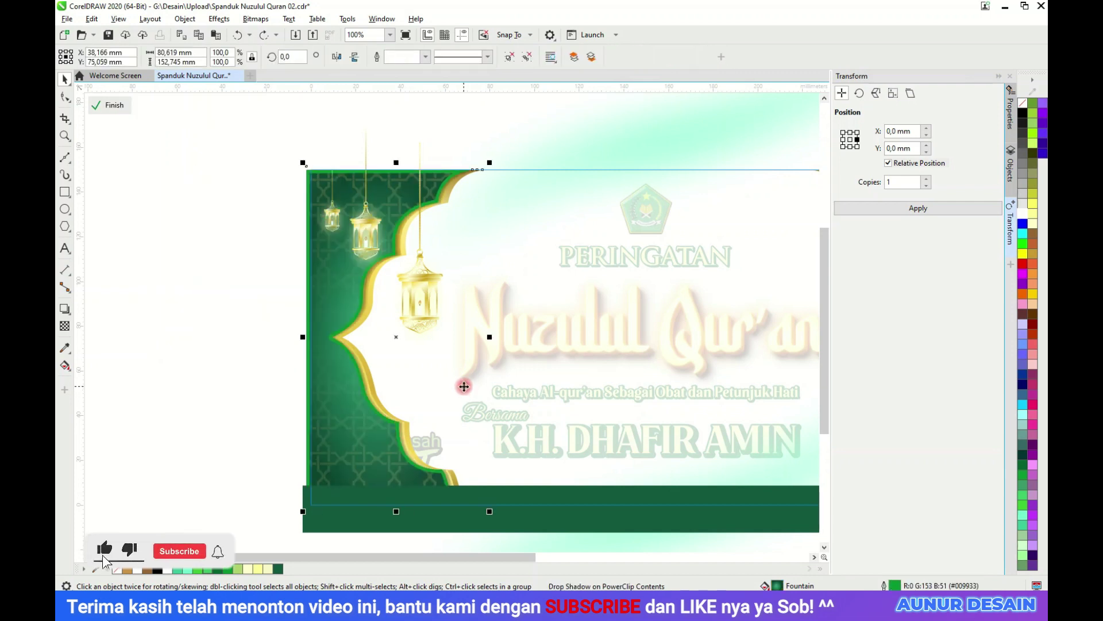
pyautogui.hotkey('ctrl', 'z')
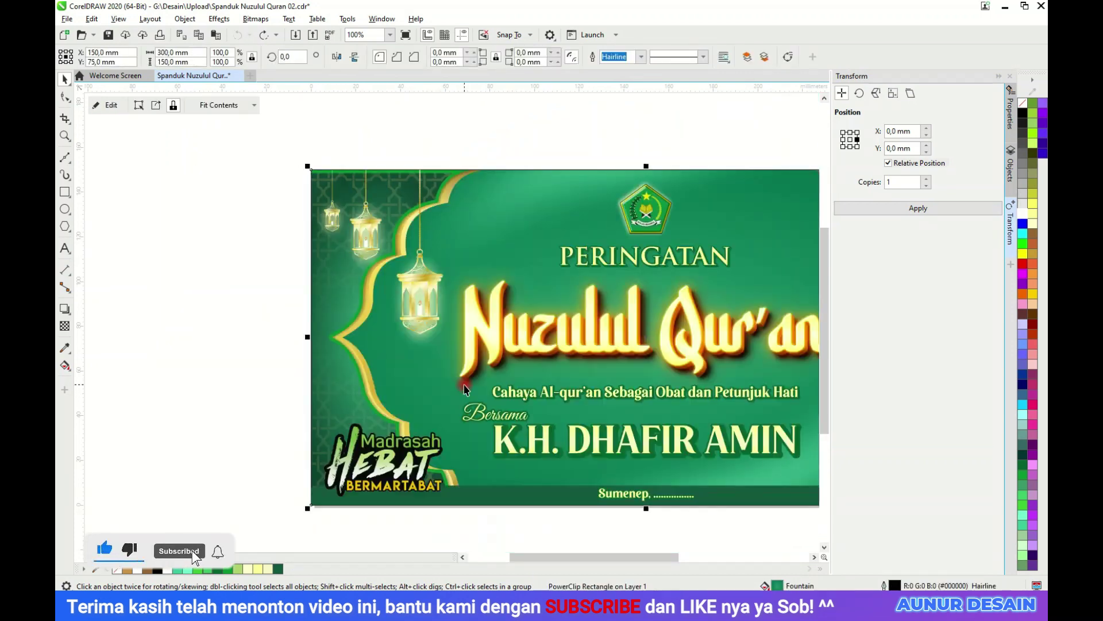
pyautogui.click(380, 135)
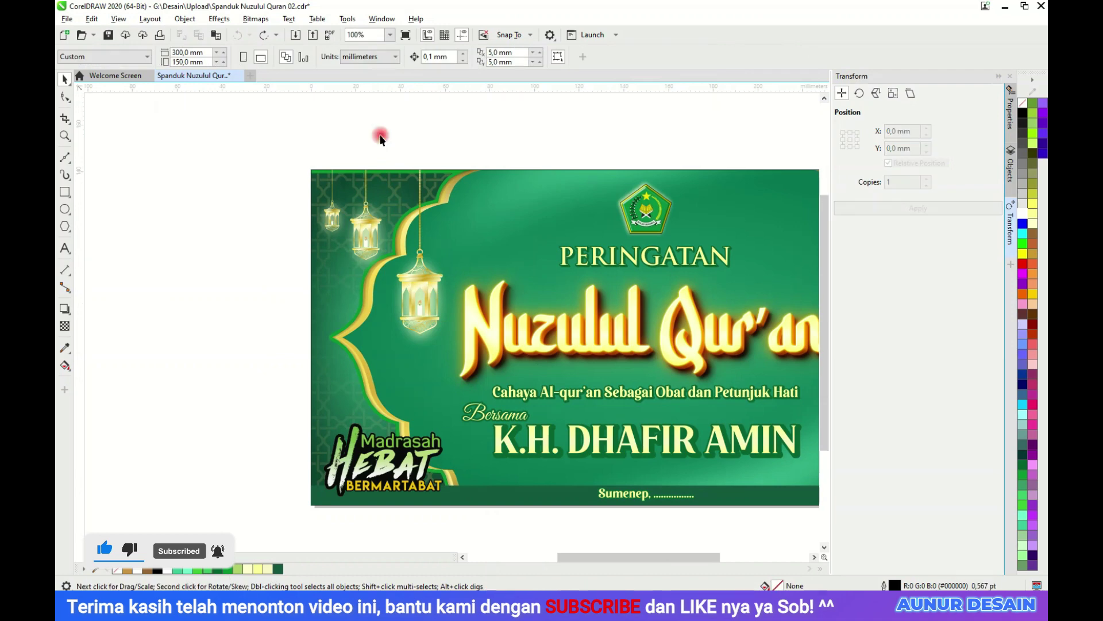
# Select the banner background and reopen its PowerClip contents for editing.
pyautogui.hotkey('shift', 'F4')
pyautogui.click(732, 263)
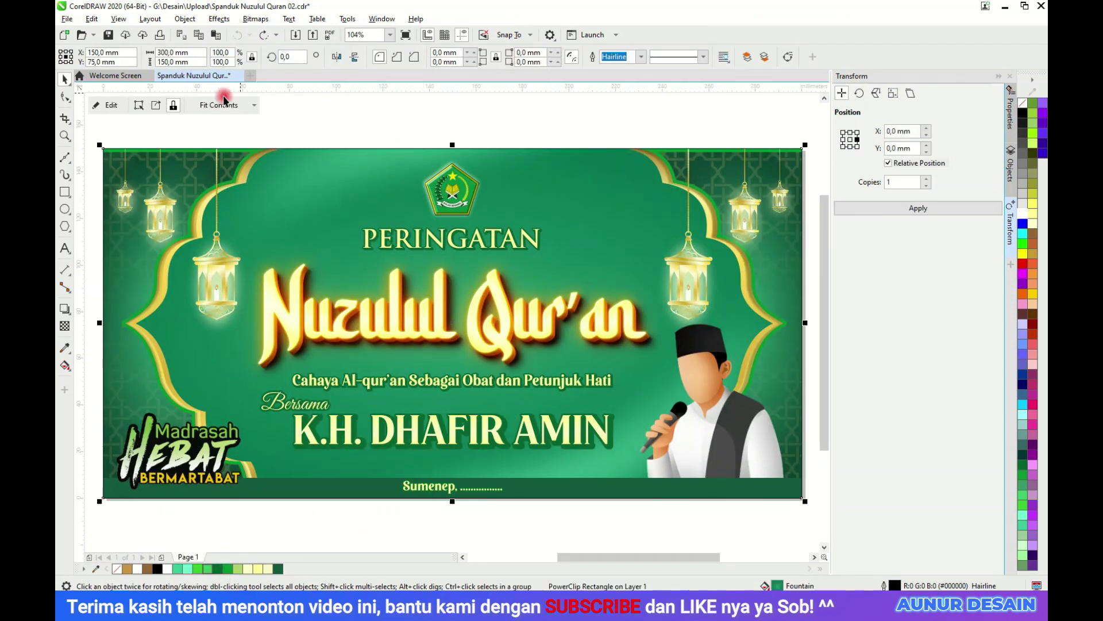
pyautogui.click(109, 104)
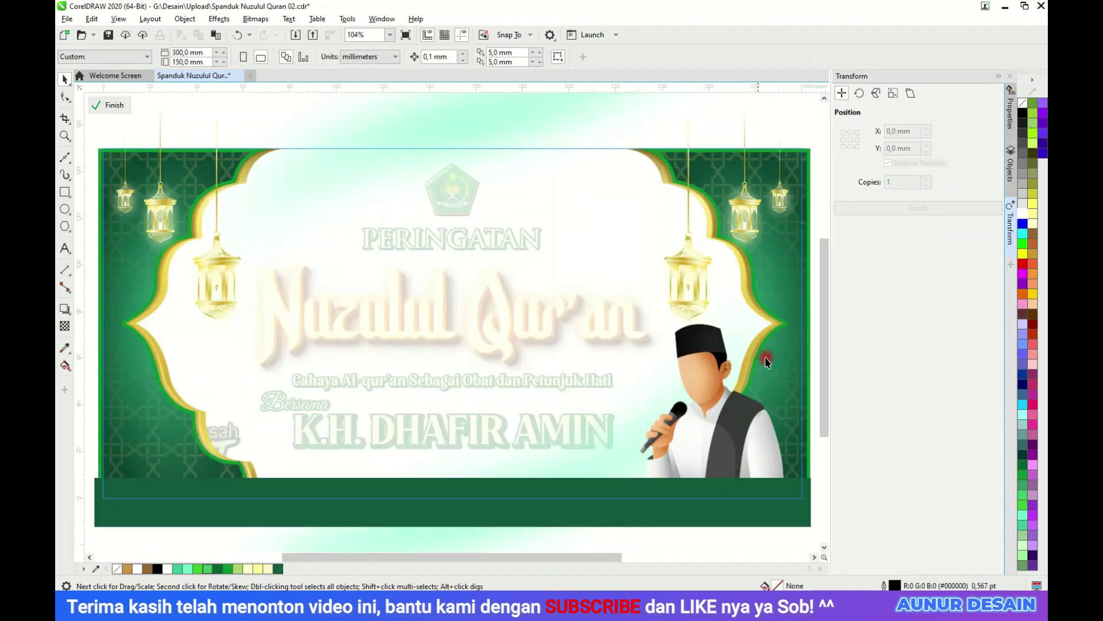
# Move the illustration of the man with the microphone left to about X 206 mm, Y 23 mm, and ungroup the ornamental frame.
pyautogui.click(779, 354)
pyautogui.moveTo(775, 332); pyautogui.dragTo(638, 355)
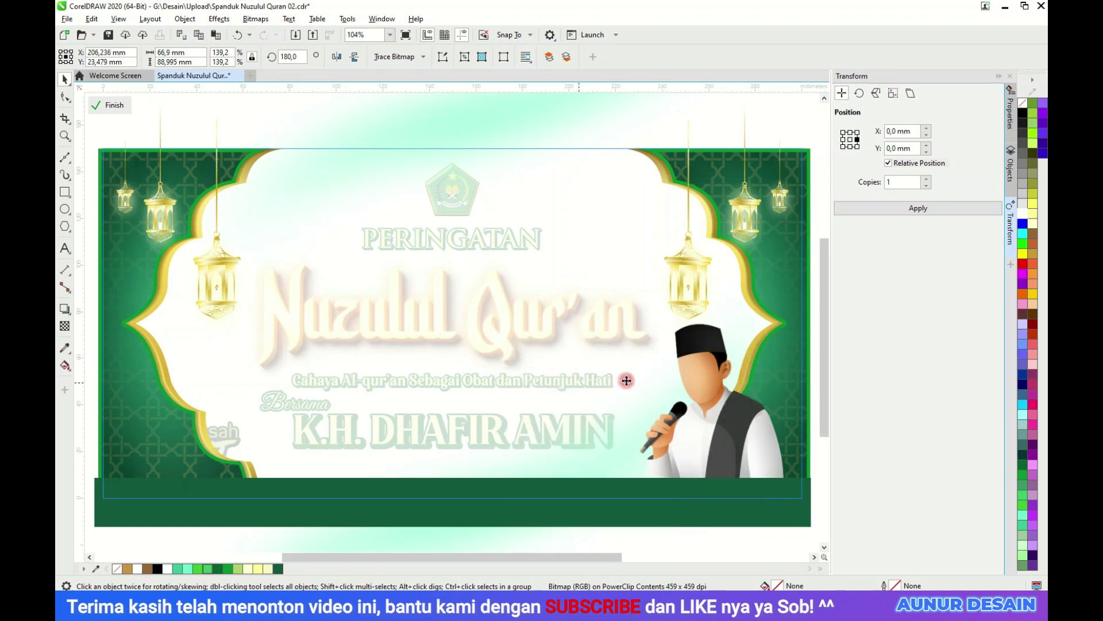
pyautogui.click(225, 151)
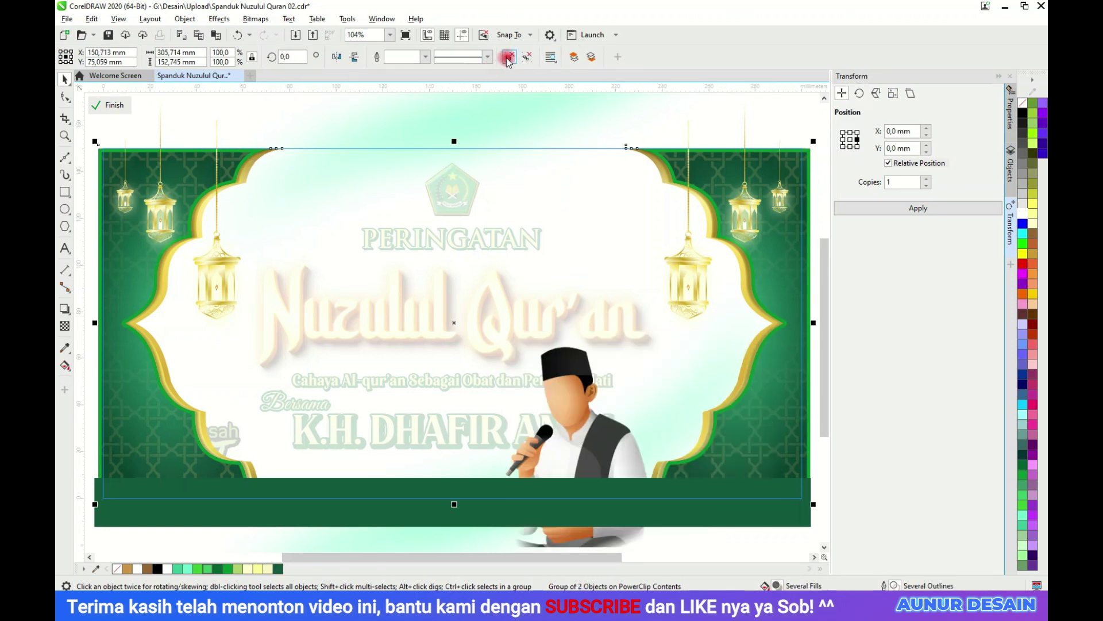
pyautogui.click(530, 98)
# Try moving the right half of the ornamental frame to the right and undo the move.
pyautogui.scroll(-3, 347, 227)
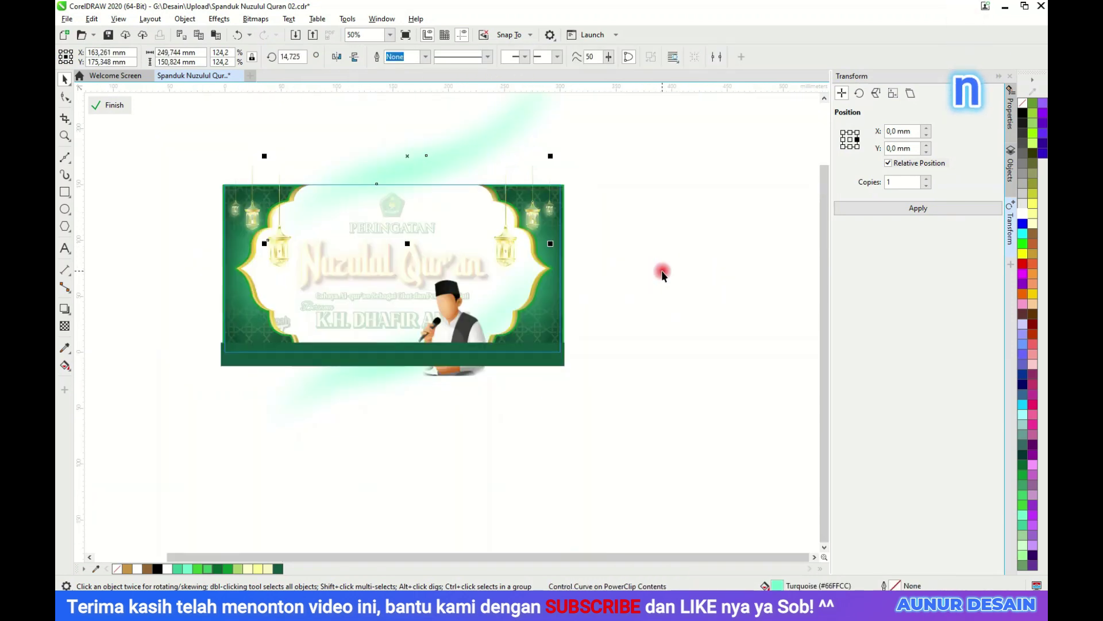
pyautogui.scroll(3, 580, 303)
pyautogui.moveTo(438, 357); pyautogui.dragTo(515, 359)
pyautogui.hotkey('ctrl', 'z')
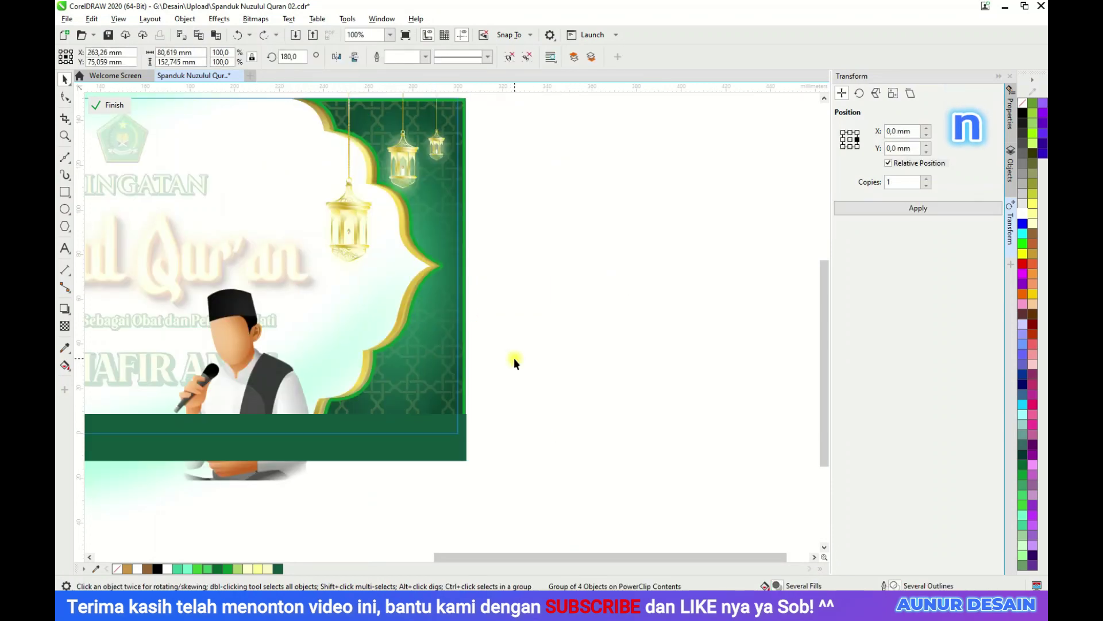
# Ungroup the right half of the ornamental frame and select its green patterned panel.
pyautogui.click(515, 358)
pyautogui.click(425, 346)
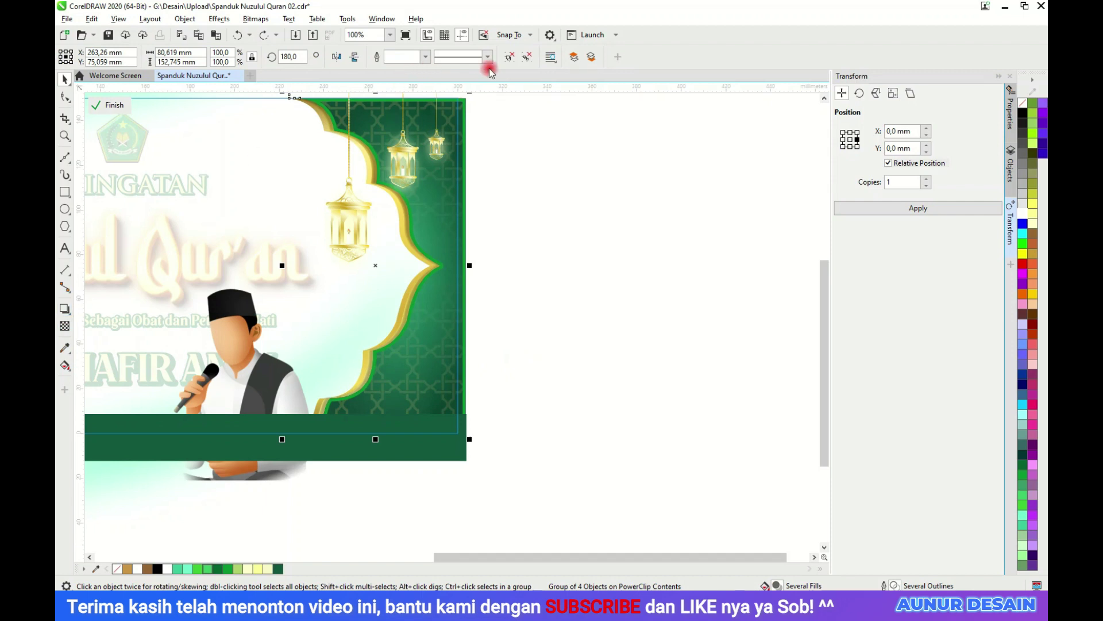
pyautogui.click(437, 345)
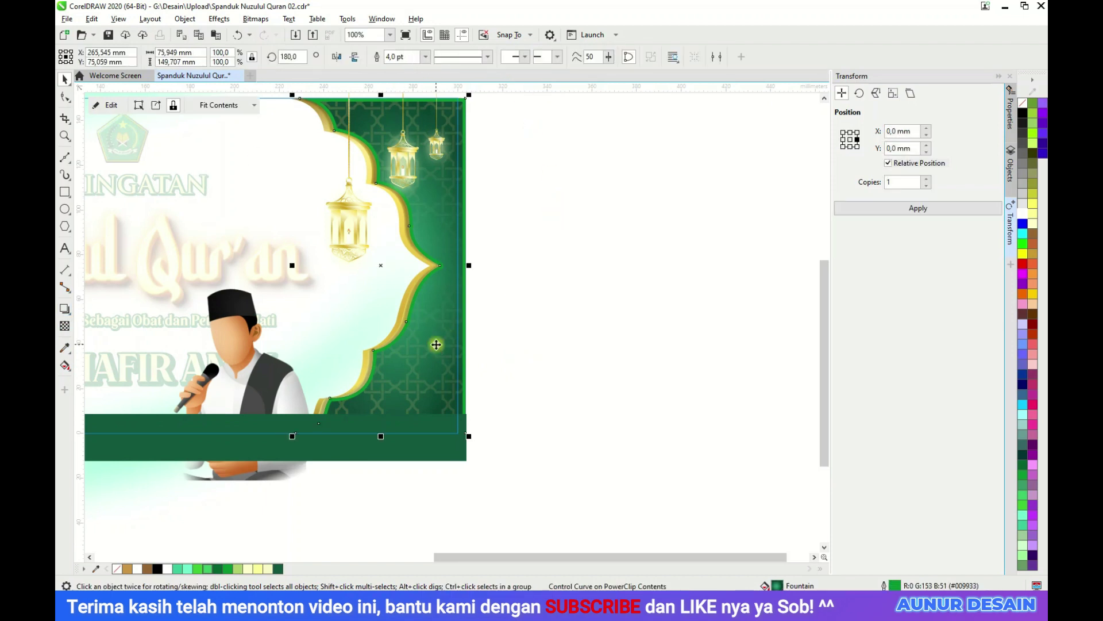
# Change the centre colour of the right patterned panel's elliptical fountain fill to bright orange.
pyautogui.click(68, 366)
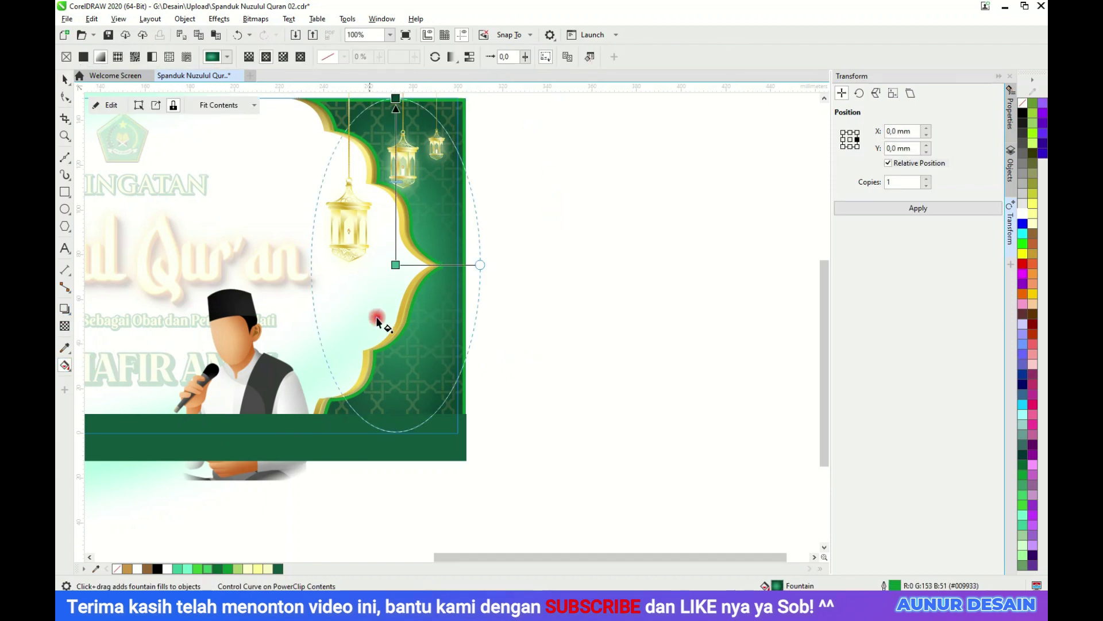
pyautogui.click(396, 263)
pyautogui.click(423, 256)
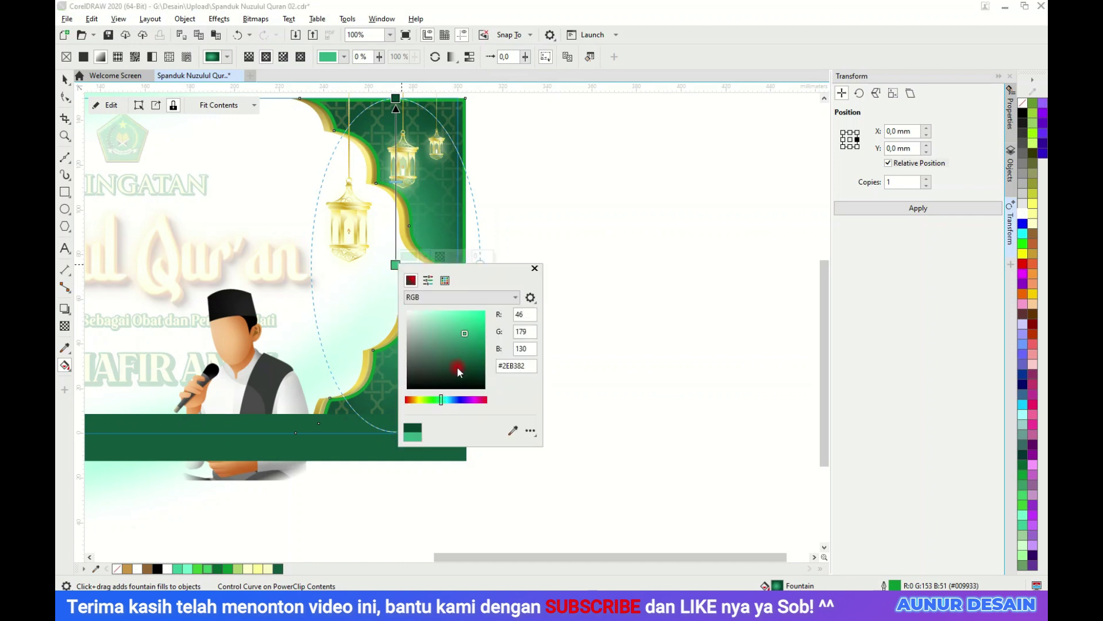
pyautogui.click(429, 383)
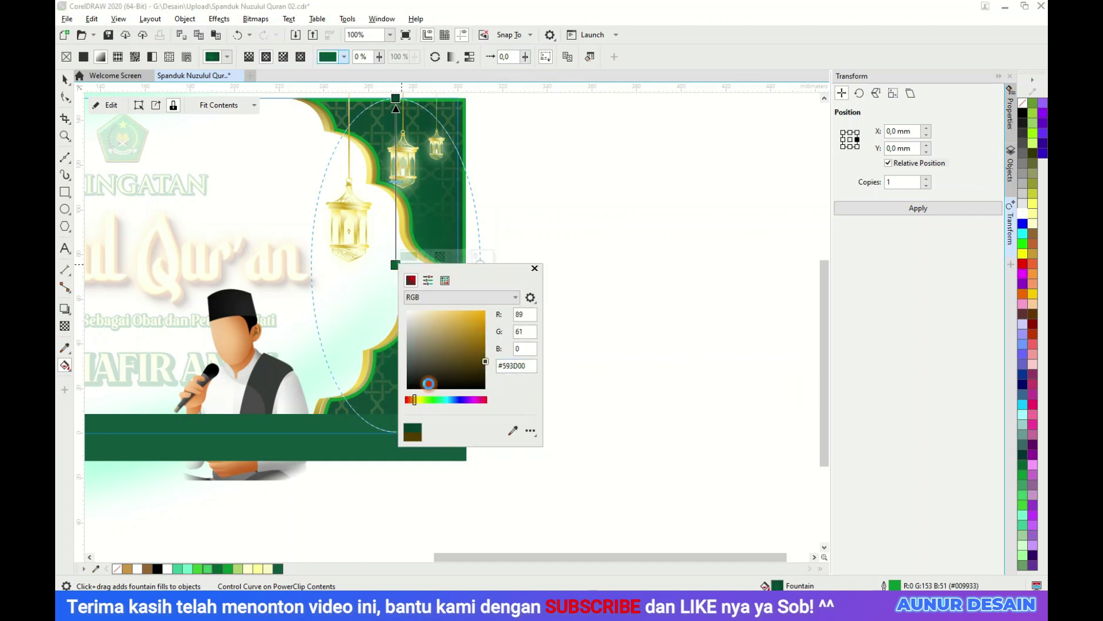
pyautogui.click(448, 218)
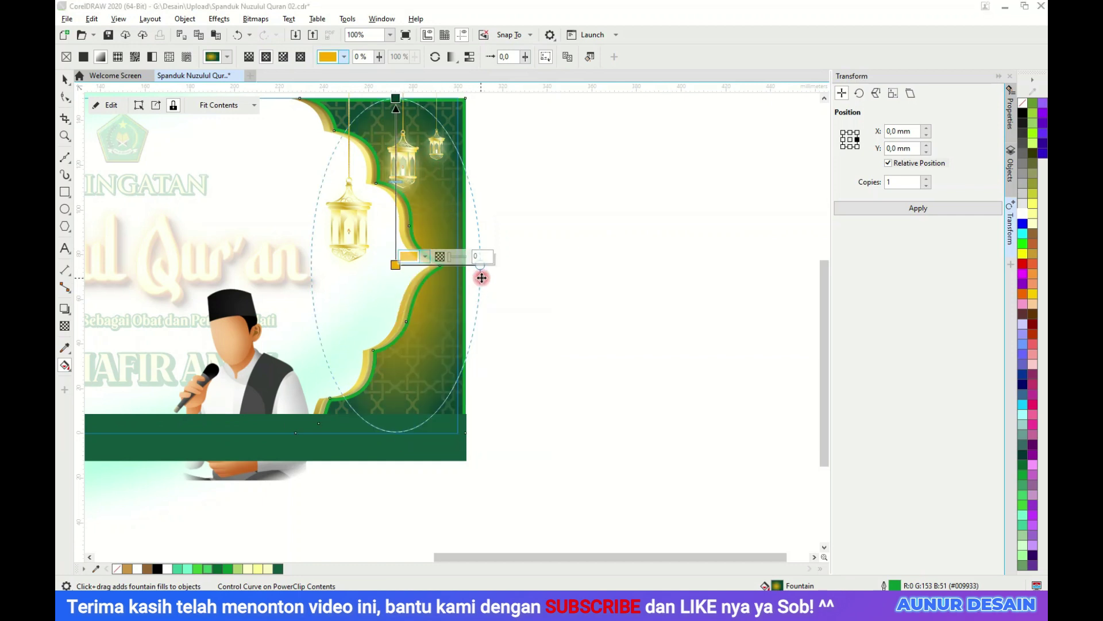
# Change the outer colour of the right panel's fountain fill to dark orange-brown.
pyautogui.click(396, 98)
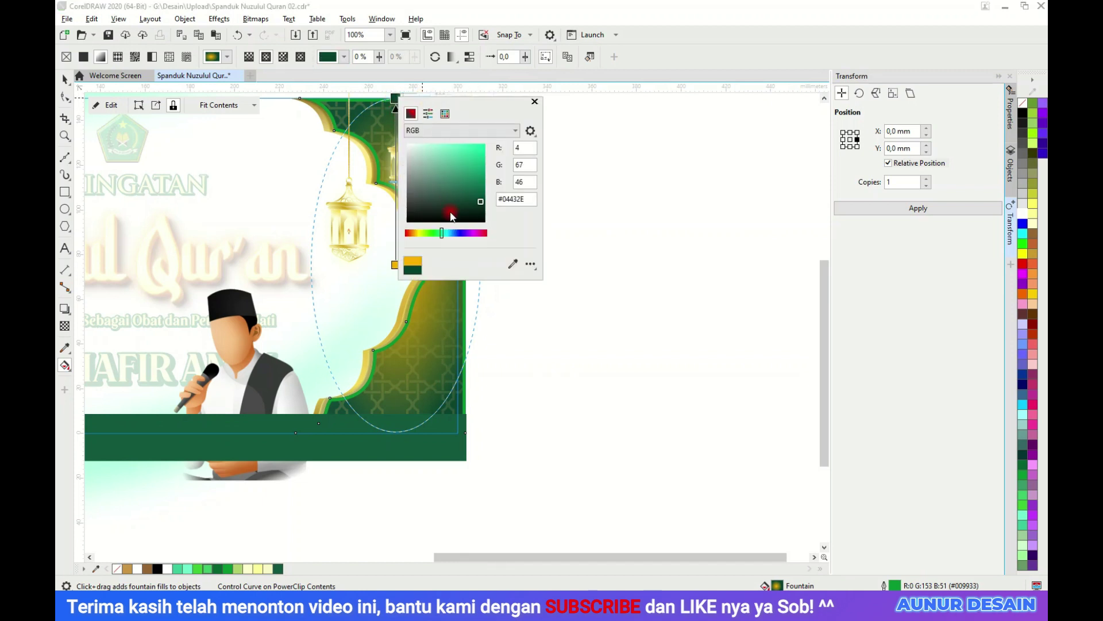
pyautogui.click(412, 233)
pyautogui.moveTo(465, 175)
pyautogui.mouseDown()
pyautogui.moveTo(499, 193)
pyautogui.moveTo(486, 168)
pyautogui.mouseUp()
pyautogui.click(528, 175)
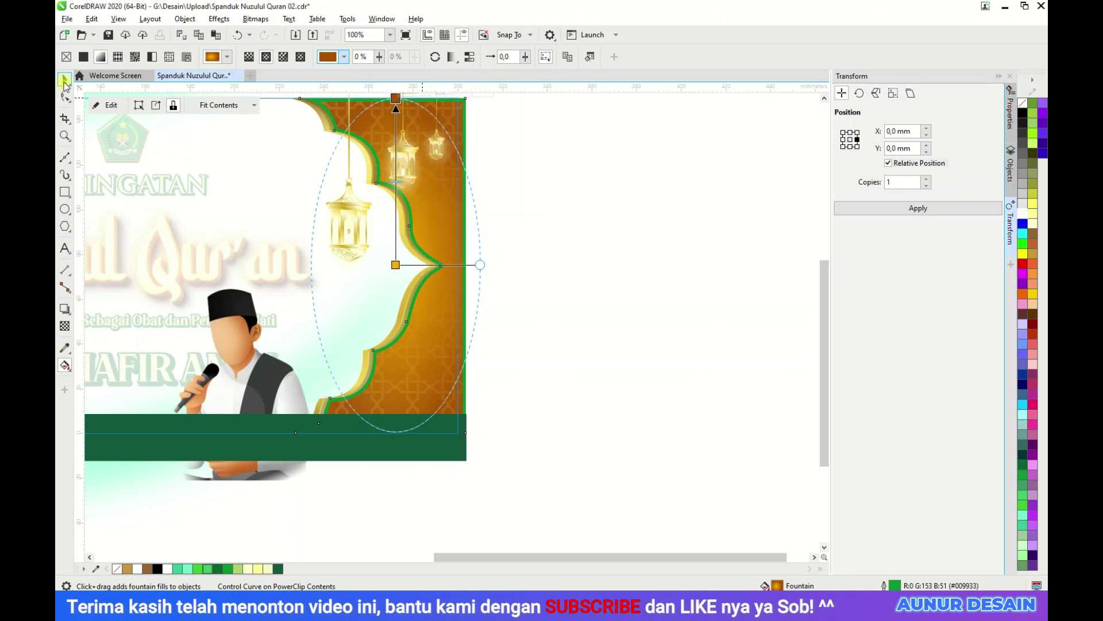
# Set the right panel's outline colour to brown (#996633) and clear the selection.
pyautogui.click(64, 80)
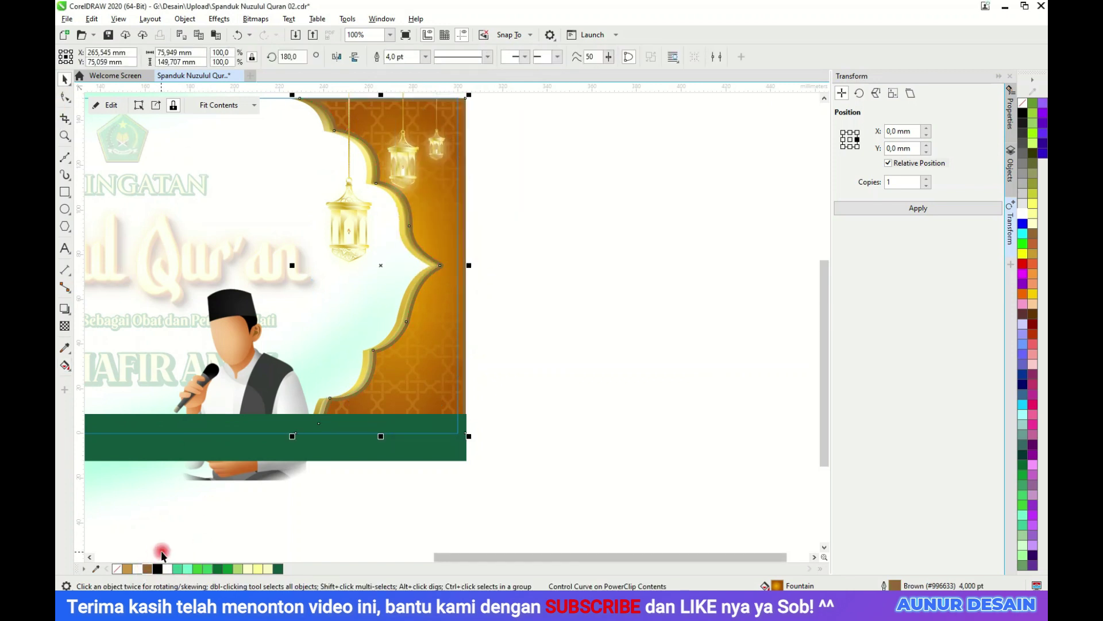
pyautogui.click(554, 264)
pyautogui.scroll(-2, 489, 420)
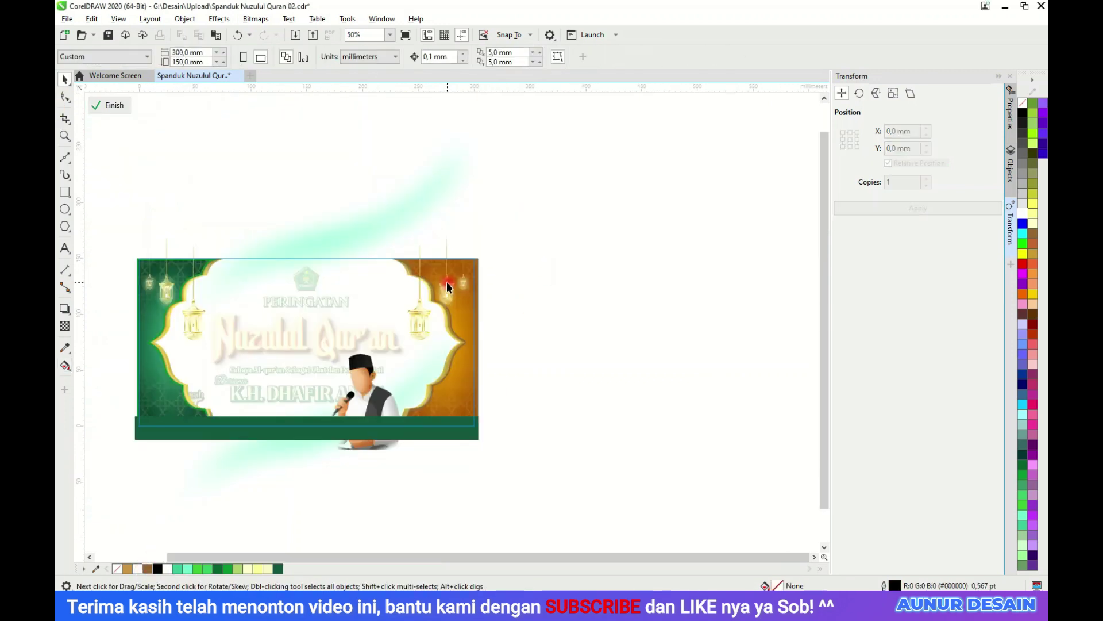
pyautogui.scroll(2, 433, 305)
pyautogui.click(453, 287)
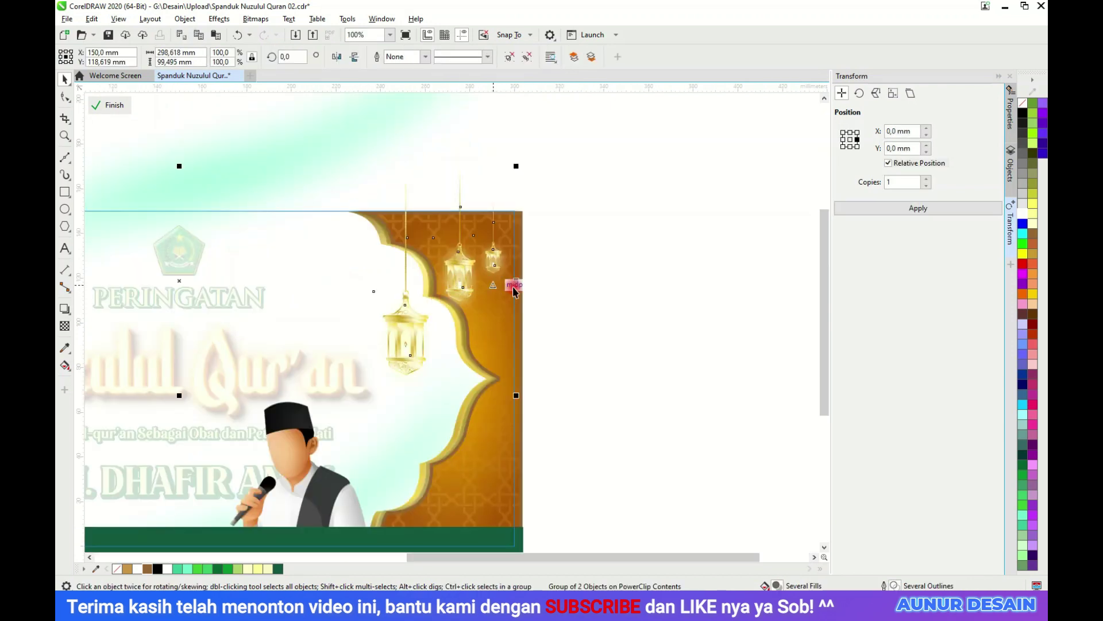
pyautogui.click(572, 309)
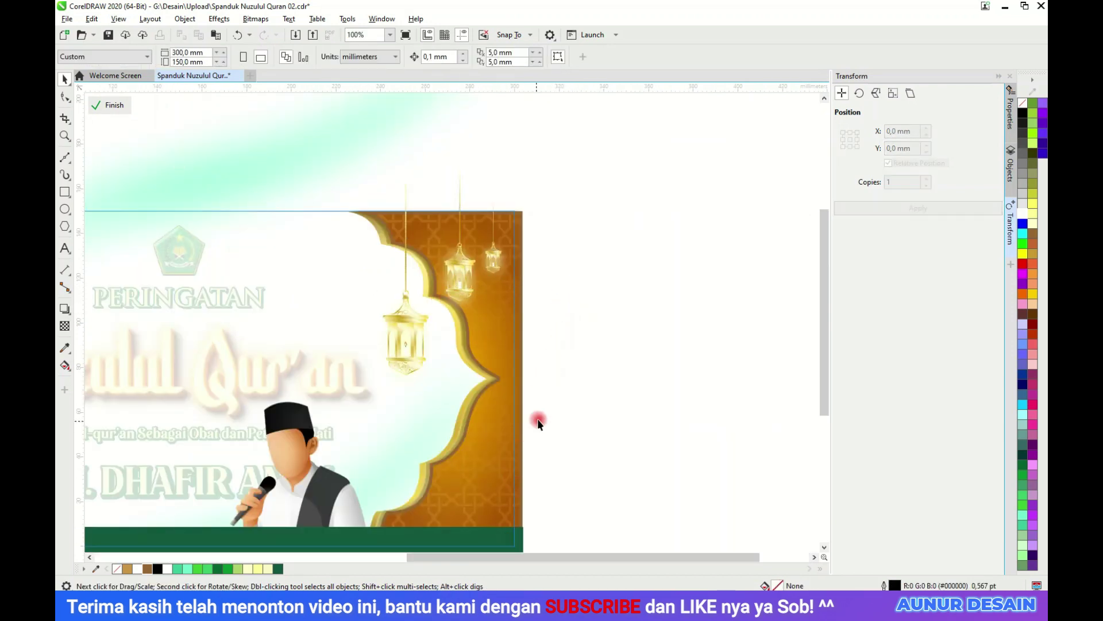
# Recolour the green rectangle along the banner's bottom edge, trying brown (#996633) and settling on the light brown document colour.
pyautogui.scroll(-2, 537, 418)
pyautogui.scroll(2, 352, 512)
pyautogui.click(379, 436)
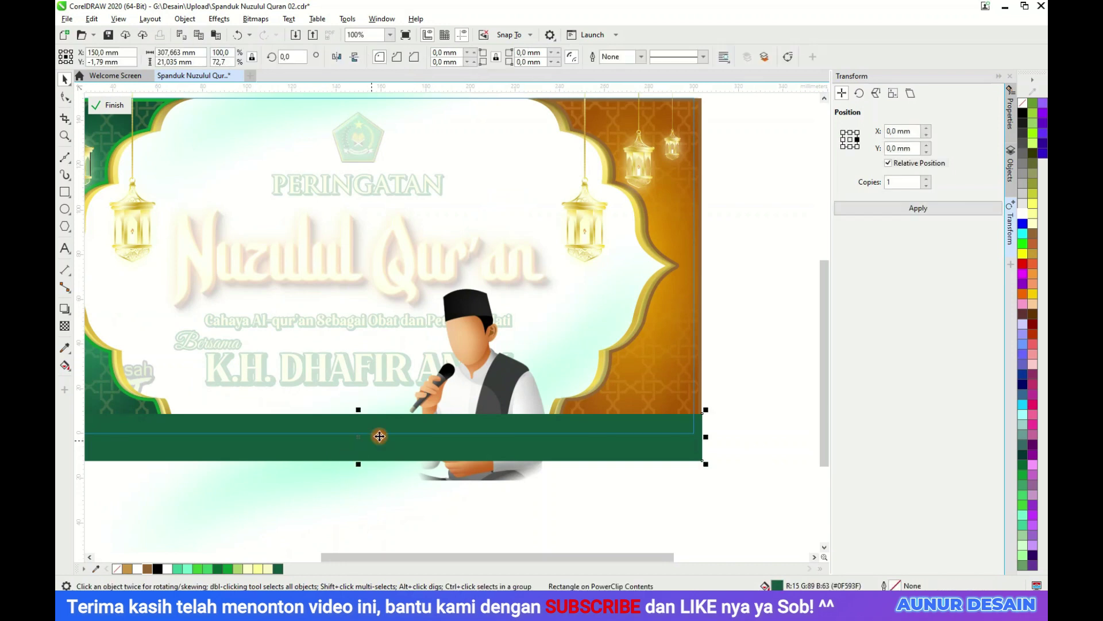
pyautogui.click(147, 569)
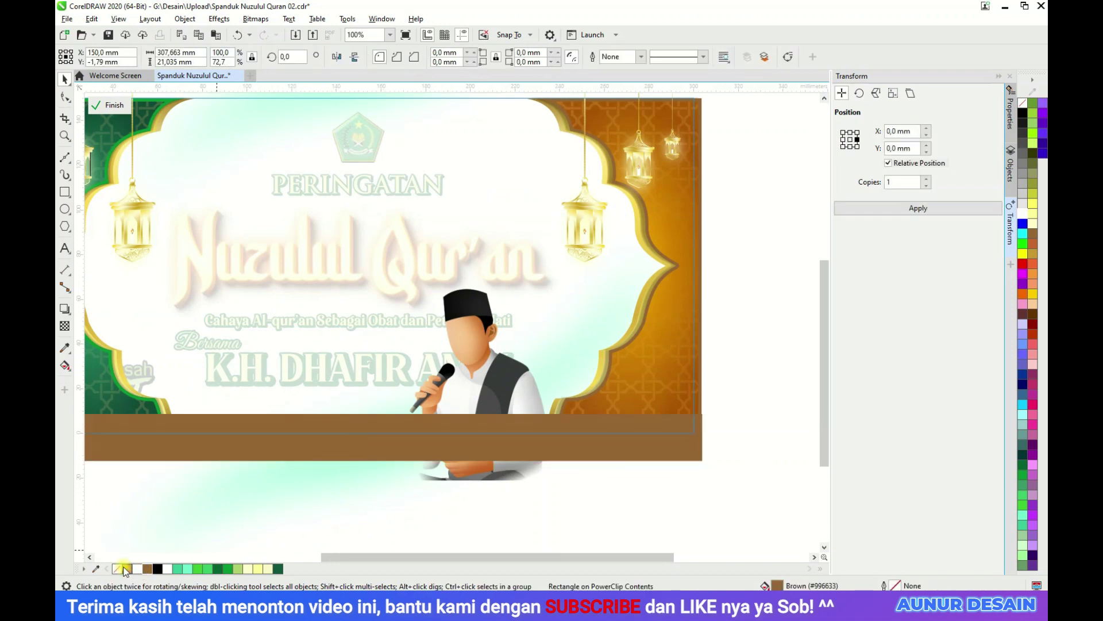
pyautogui.click(127, 569)
pyautogui.click(304, 509)
pyautogui.scroll(-2, 287, 360)
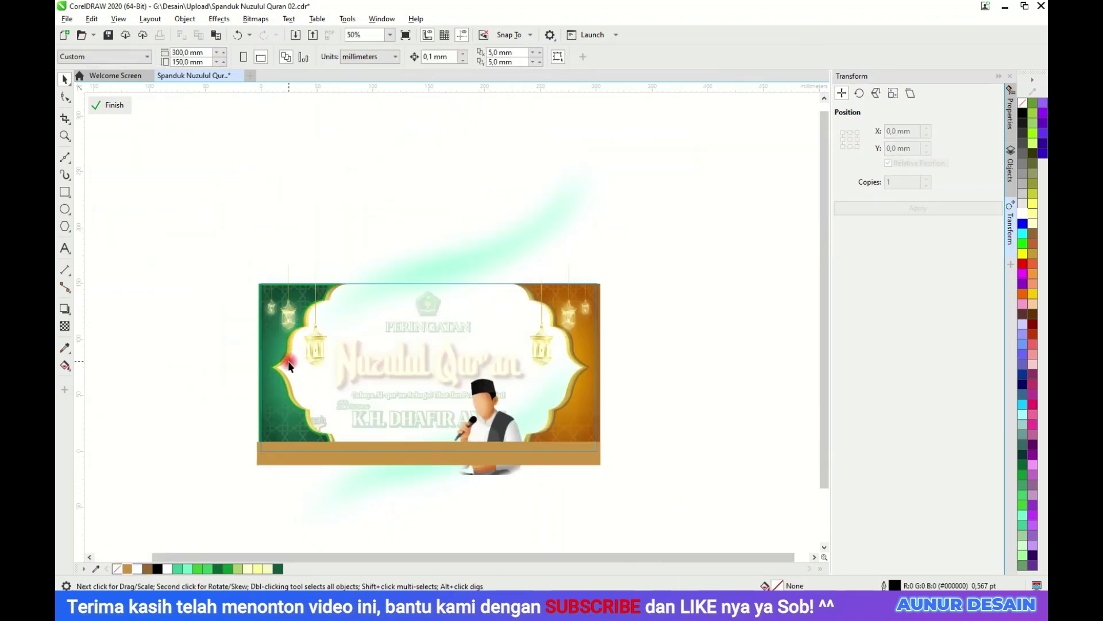
# Ungroup the left half of the ornamental frame and activate the Interactive Fill tool on its green patterned panel.
pyautogui.click(288, 361)
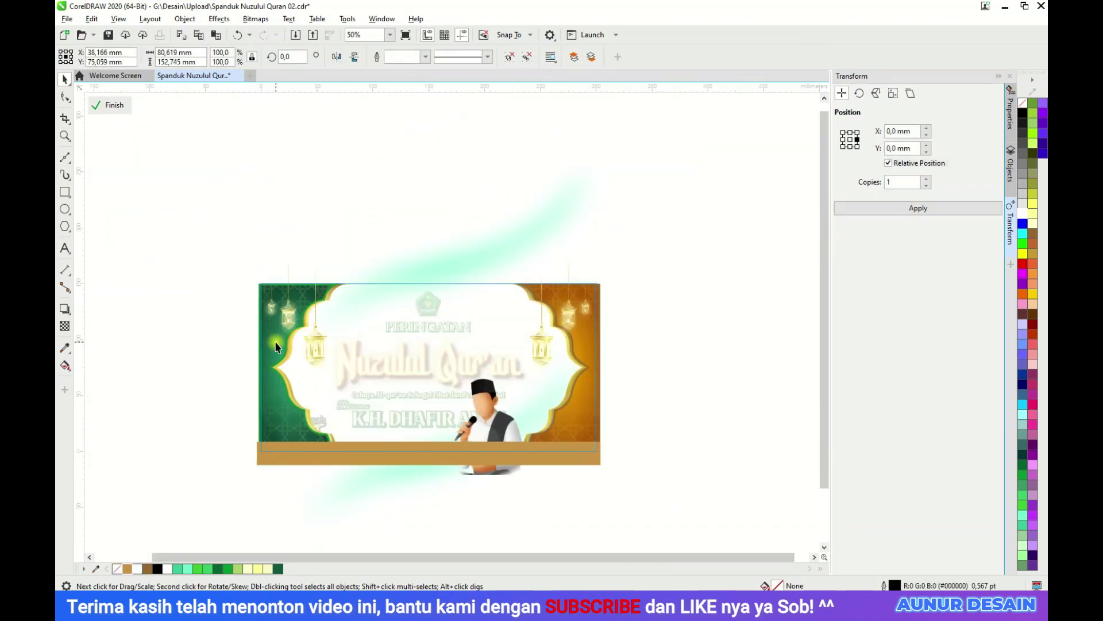
pyautogui.click(508, 57)
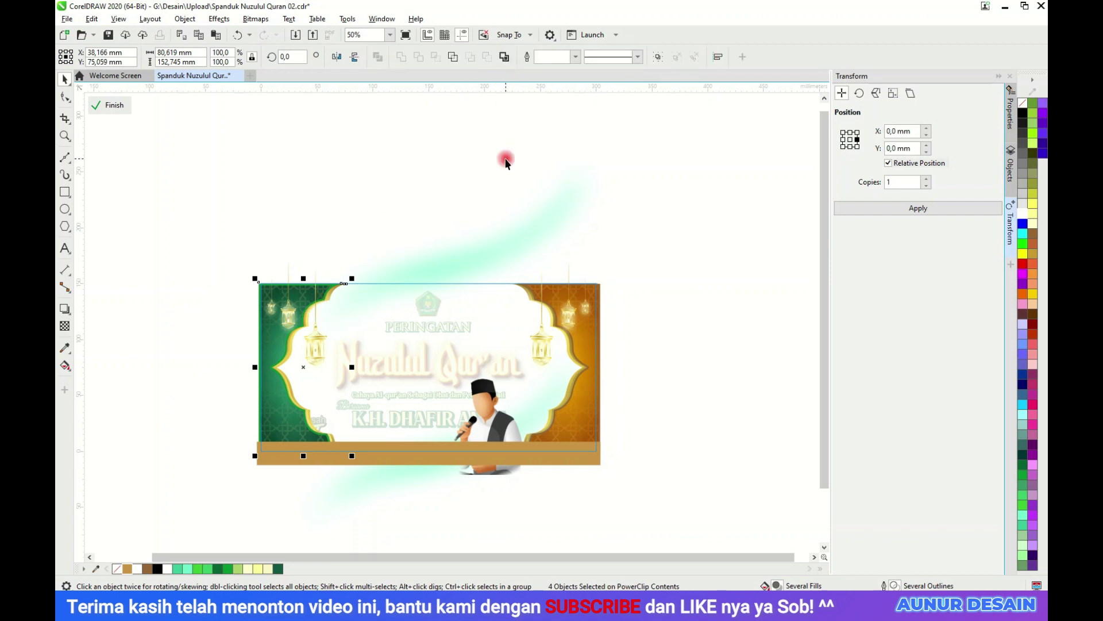
pyautogui.click(345, 290)
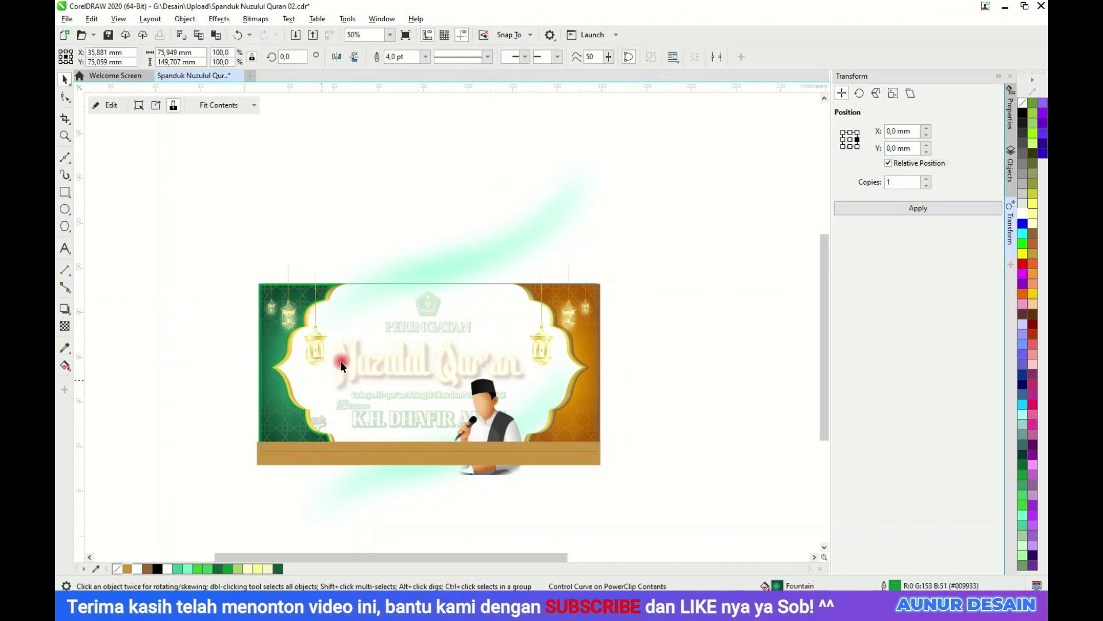
pyautogui.scroll(2, 279, 412)
pyautogui.click(65, 365)
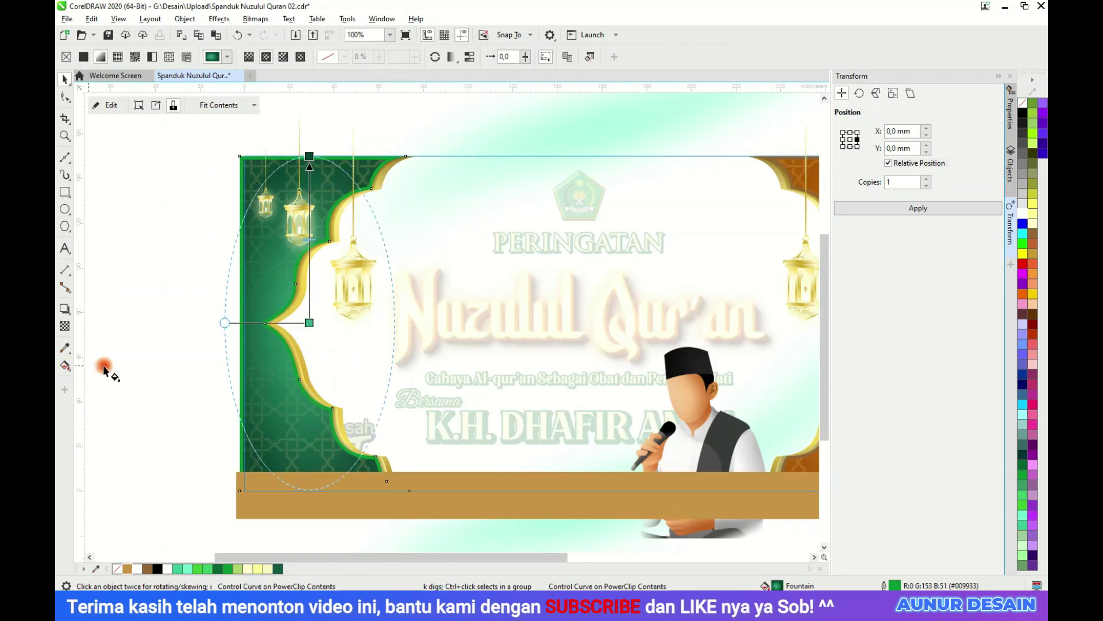
# Set the centre colour of the left panel's fountain fill to the light brown document colour.
pyautogui.click(309, 323)
pyautogui.click(339, 315)
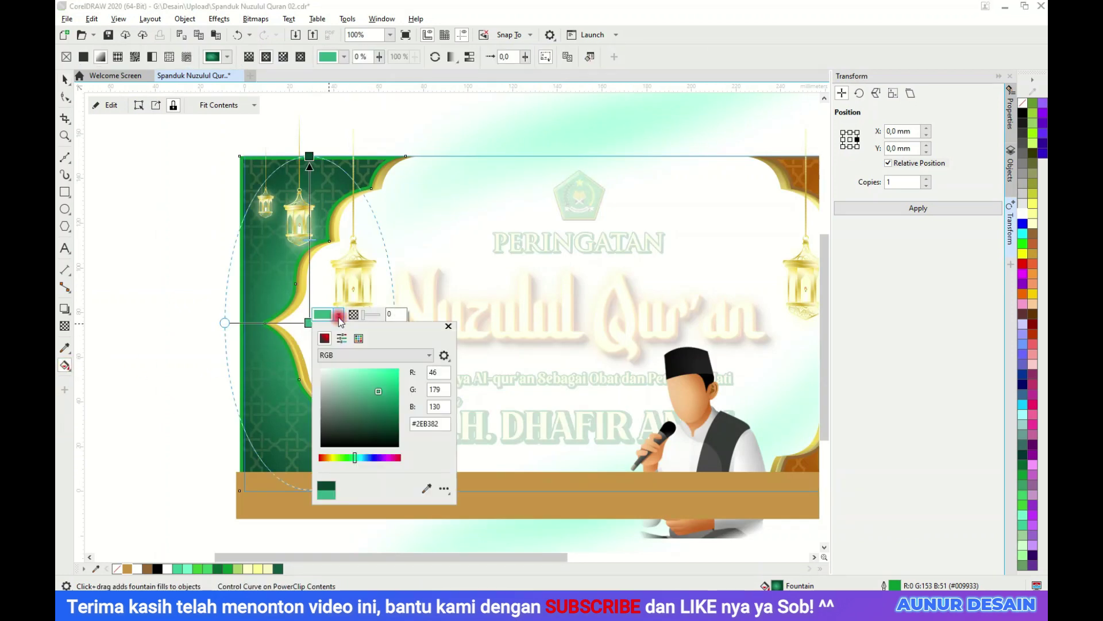
pyautogui.click(127, 568)
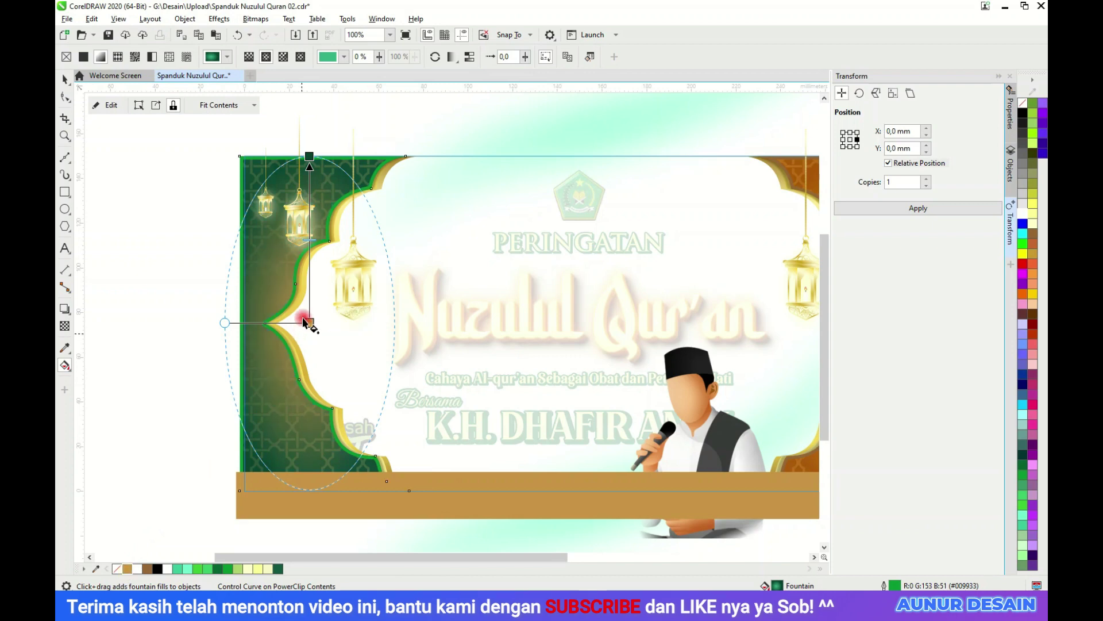
# Sample the dark orange near the right panel's upper edge as the outer colour of the left panel's fountain fill.
pyautogui.click(309, 156)
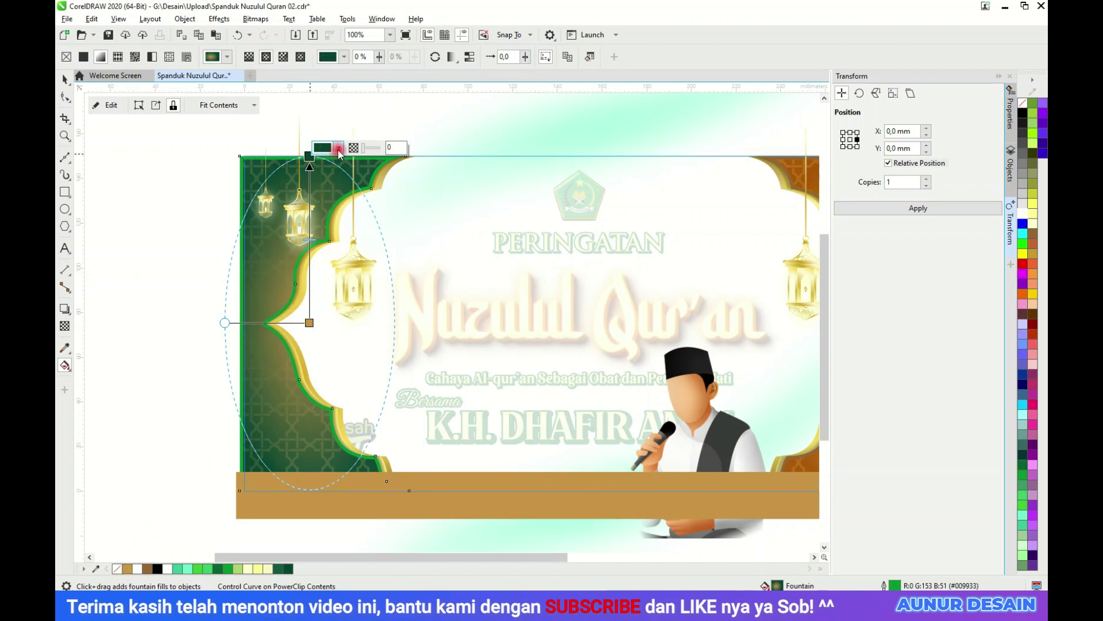
pyautogui.scroll(-1, 295, 273)
pyautogui.scroll(1, 387, 267)
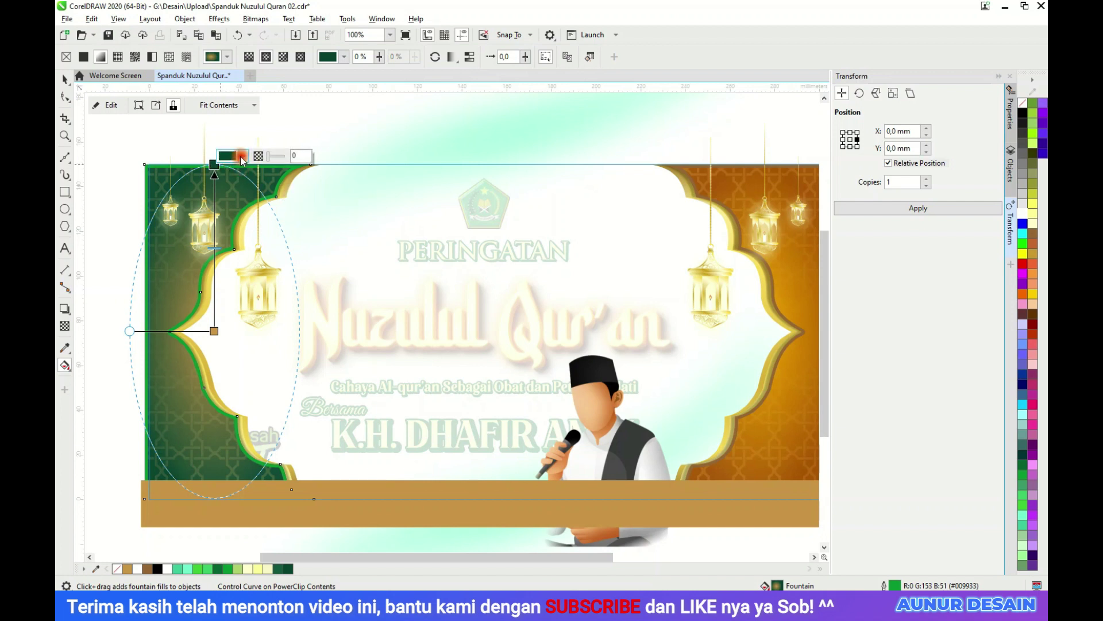
pyautogui.click(244, 156)
pyautogui.click(335, 327)
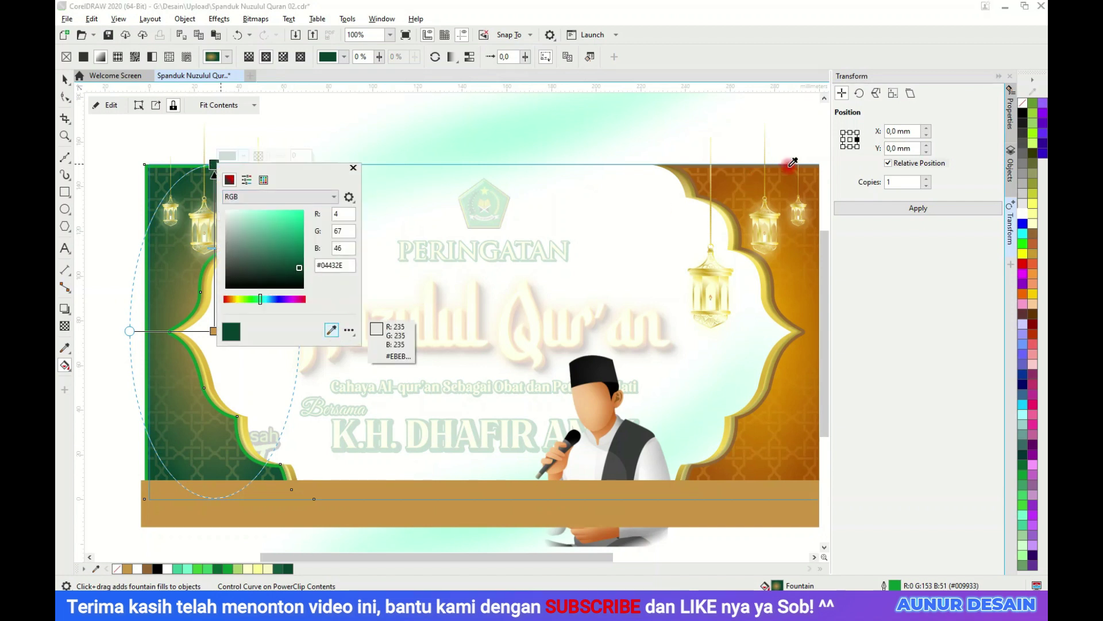
pyautogui.click(724, 171)
pyautogui.click(352, 134)
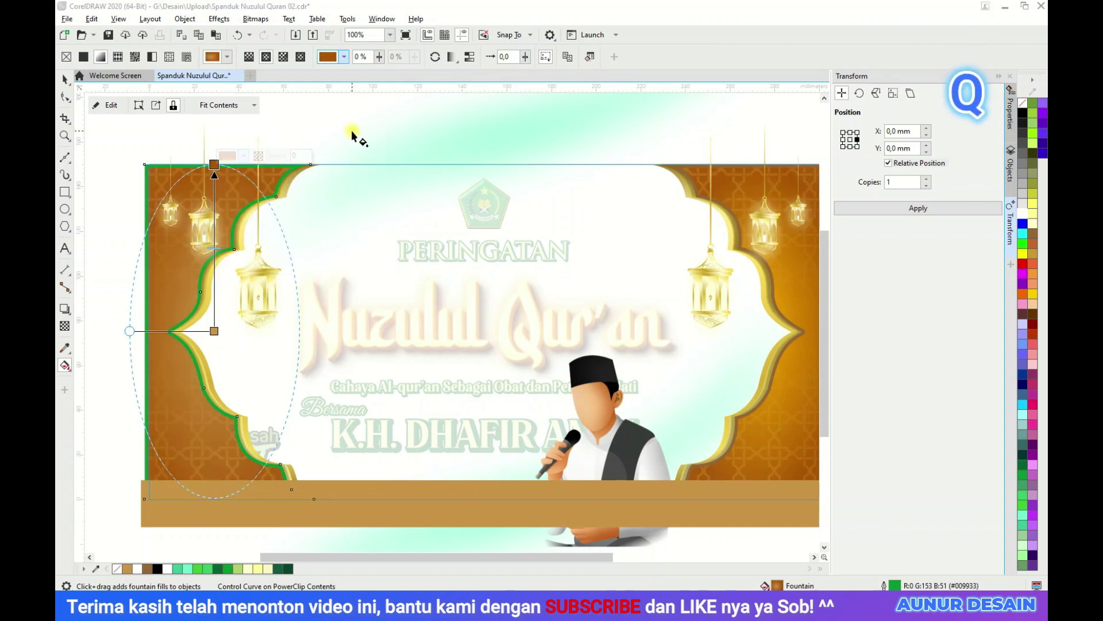
# Sample the lighter orange from the middle of the right panel as the centre colour of the left panel's fountain fill.
pyautogui.click(214, 330)
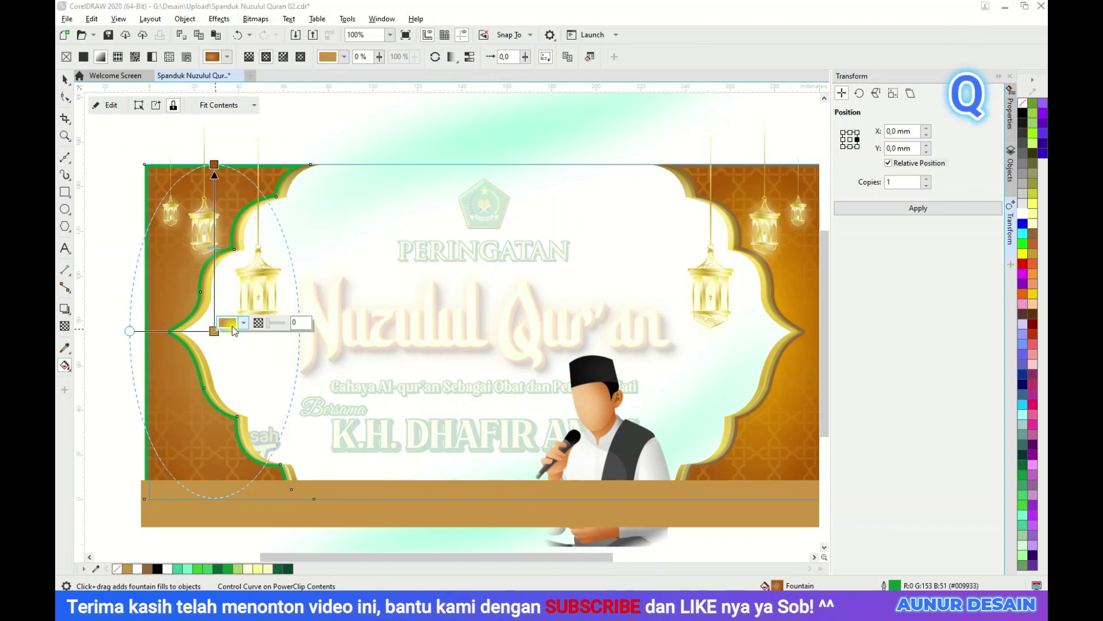
pyautogui.click(232, 323)
pyautogui.click(331, 514)
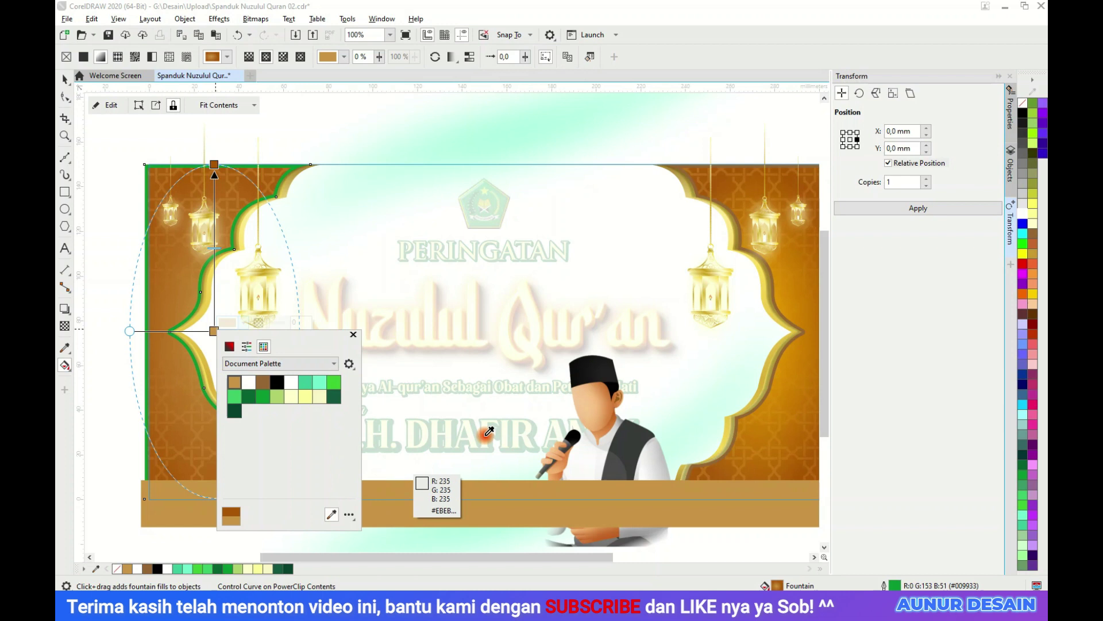
pyautogui.click(790, 311)
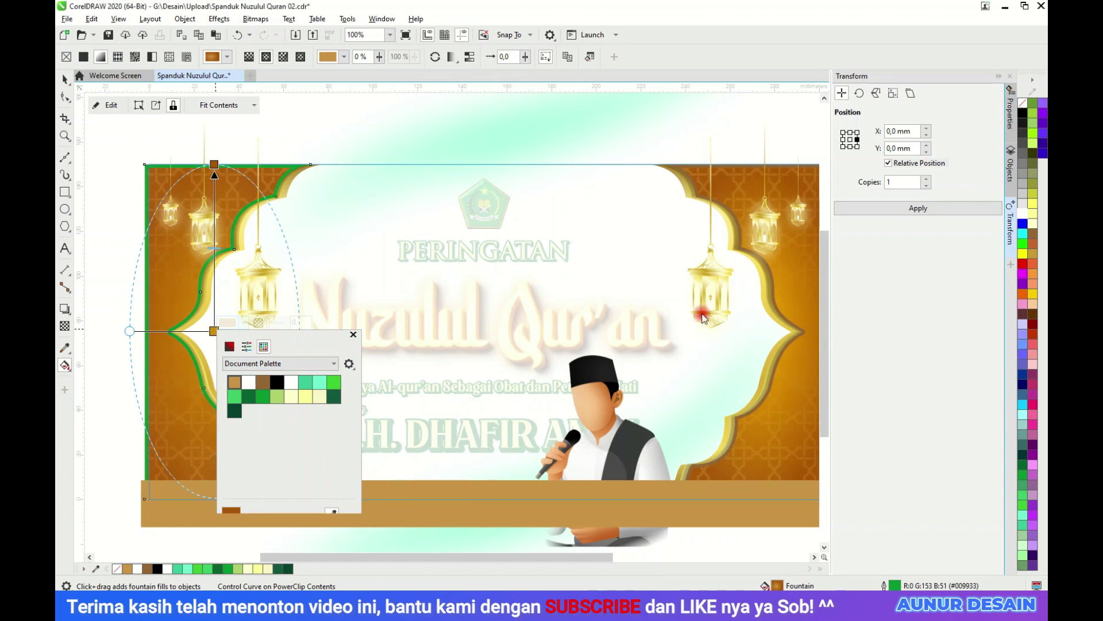
pyautogui.click(335, 153)
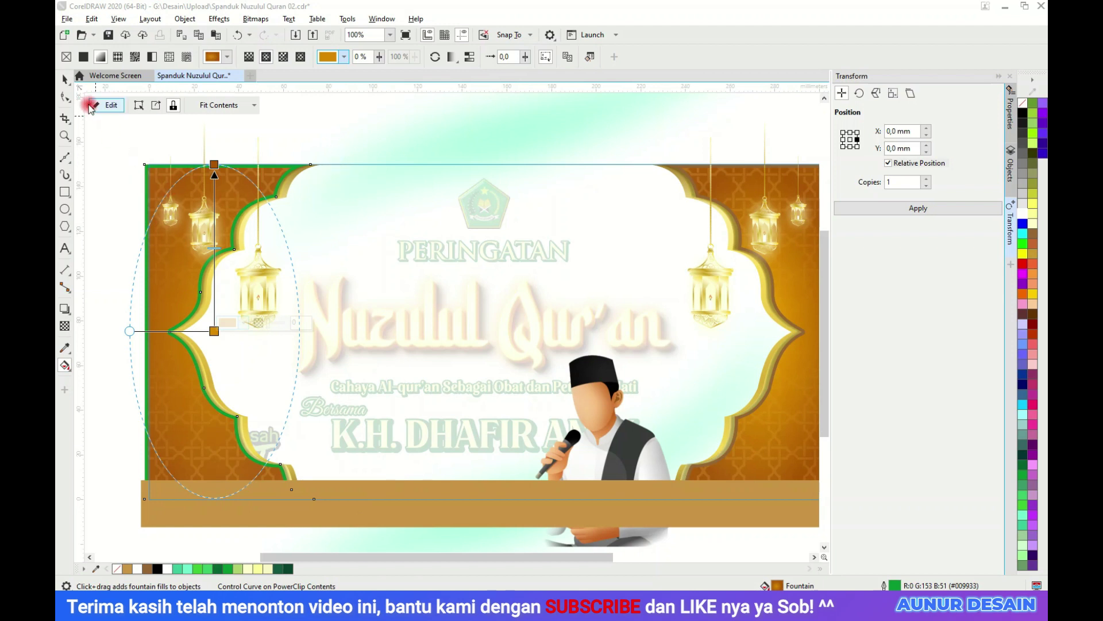
# Change the left panel's green outline to brown and clear the selection.
pyautogui.click(65, 80)
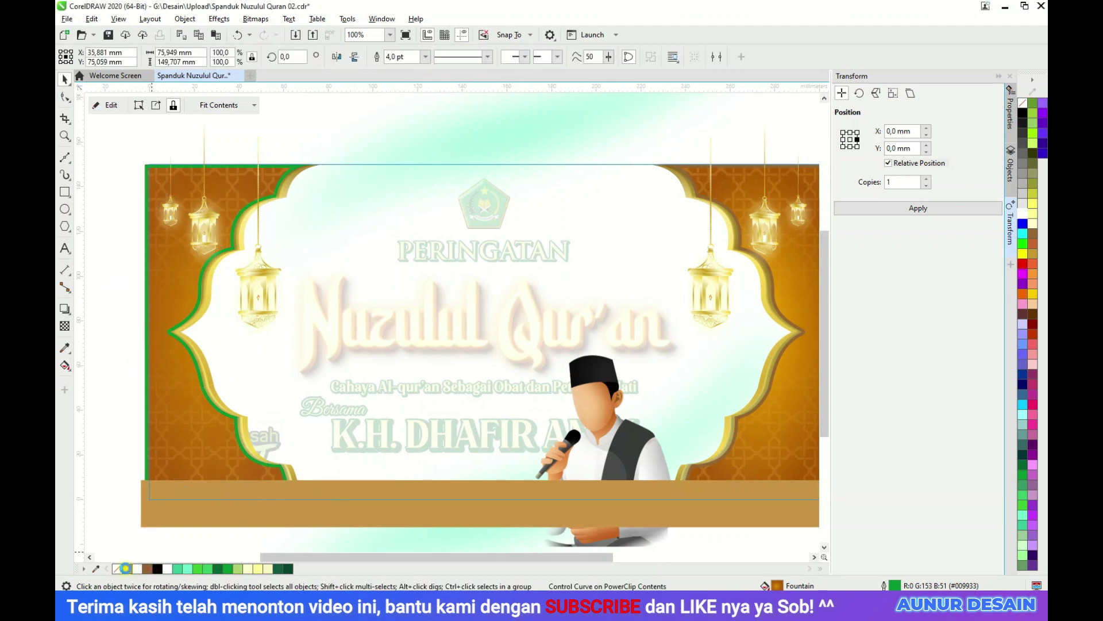
pyautogui.rightClick(127, 568)
pyautogui.click(144, 567)
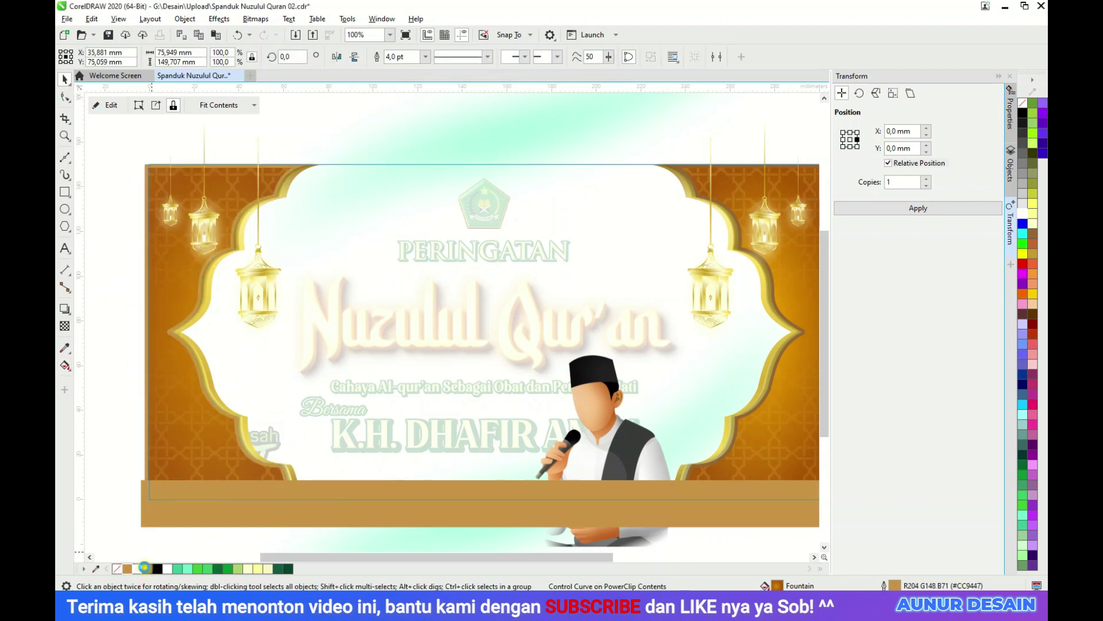
pyautogui.click(476, 225)
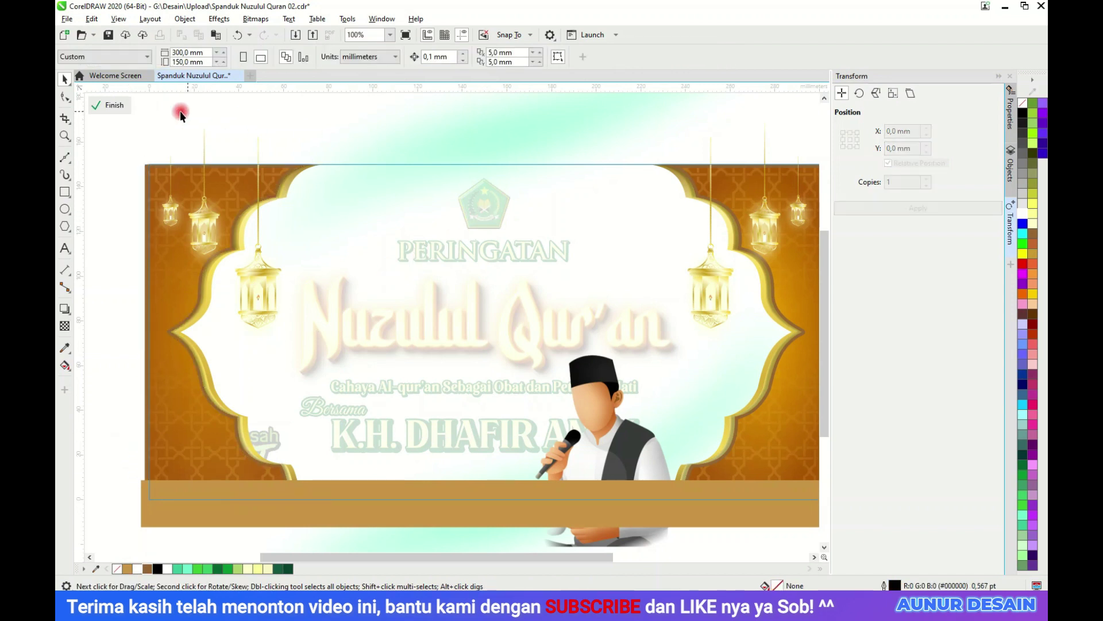
# Recolour the upper and lower turquoise light curves to the light brown document colour and finish editing the PowerClip.
pyautogui.click(465, 154)
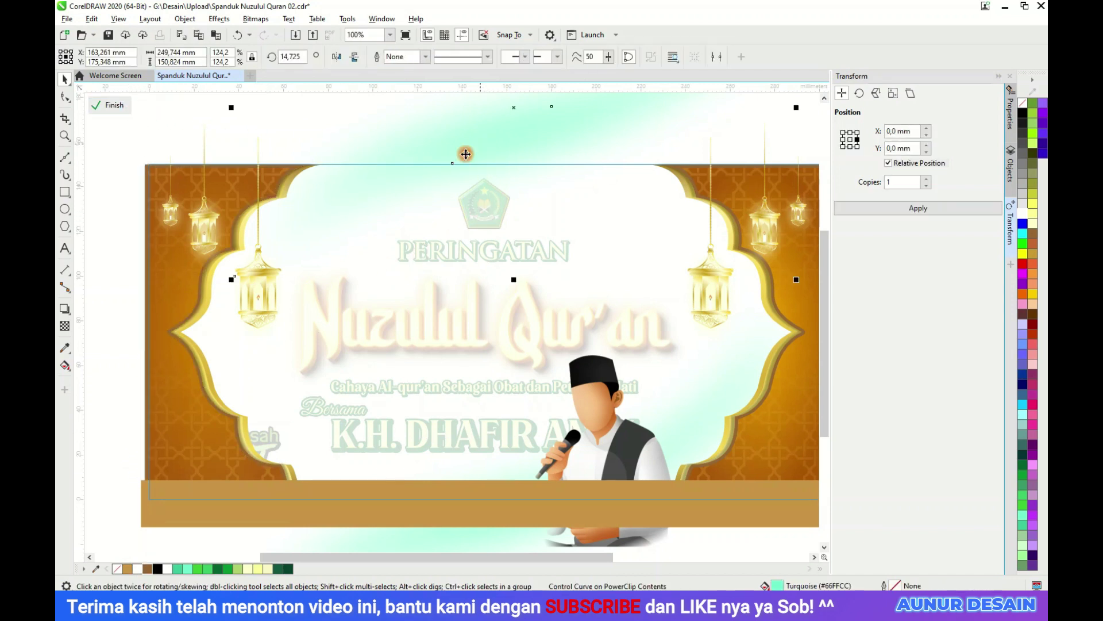
pyautogui.click(567, 480)
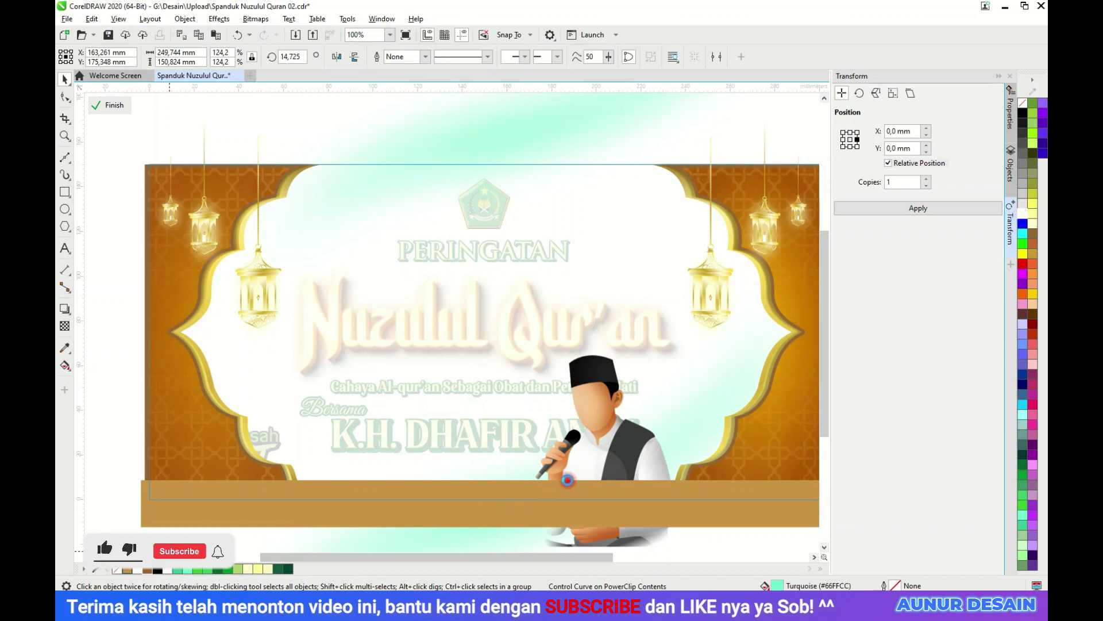
pyautogui.click(394, 539)
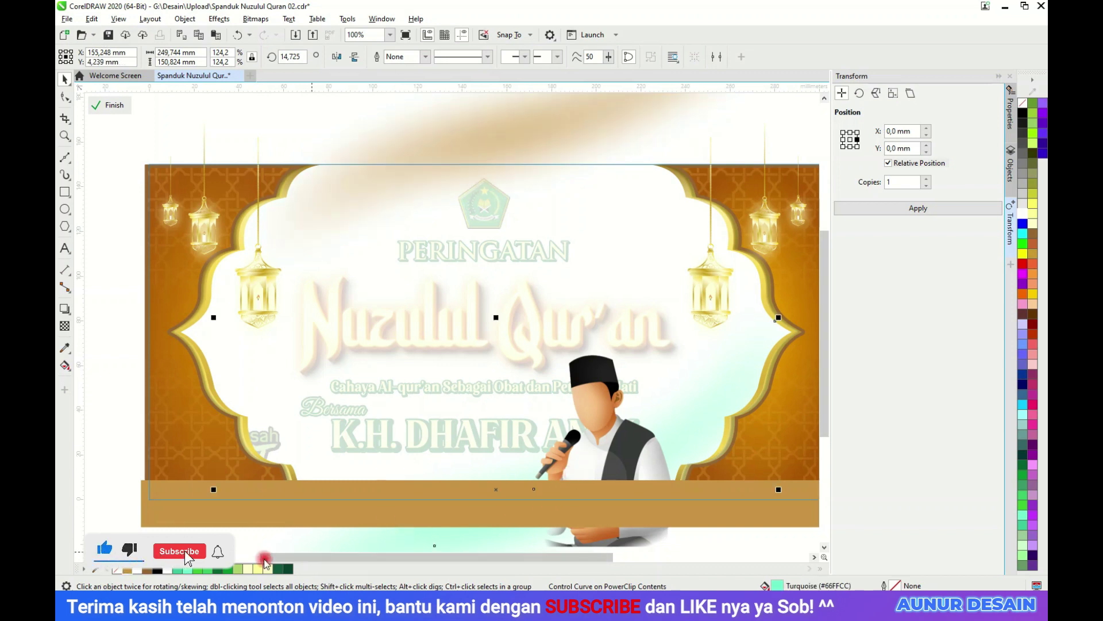
pyautogui.click(128, 570)
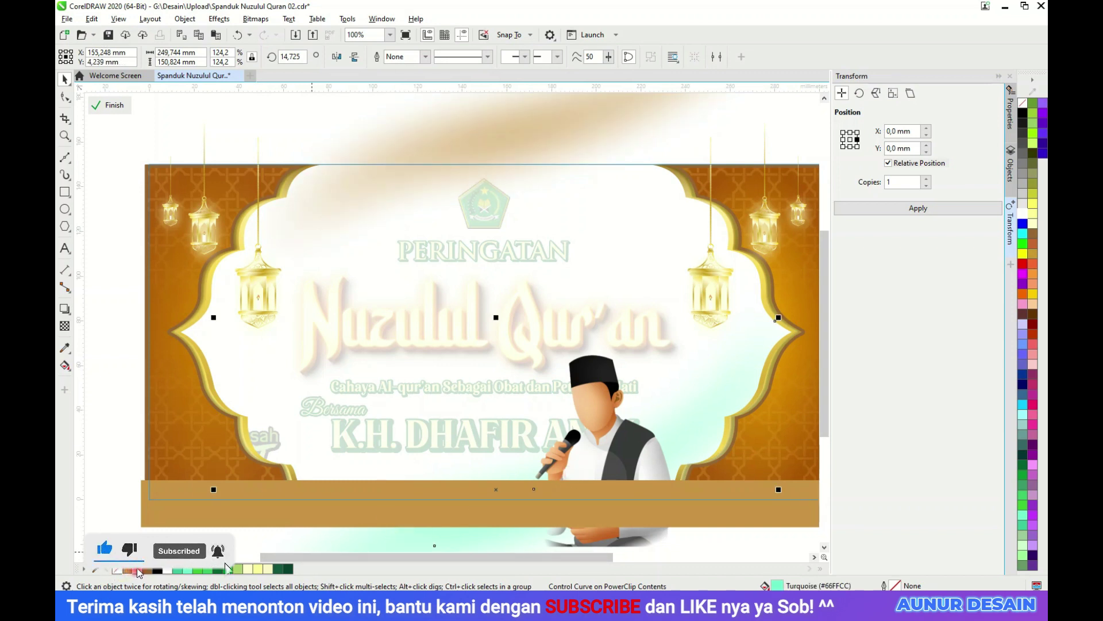
pyautogui.click(123, 247)
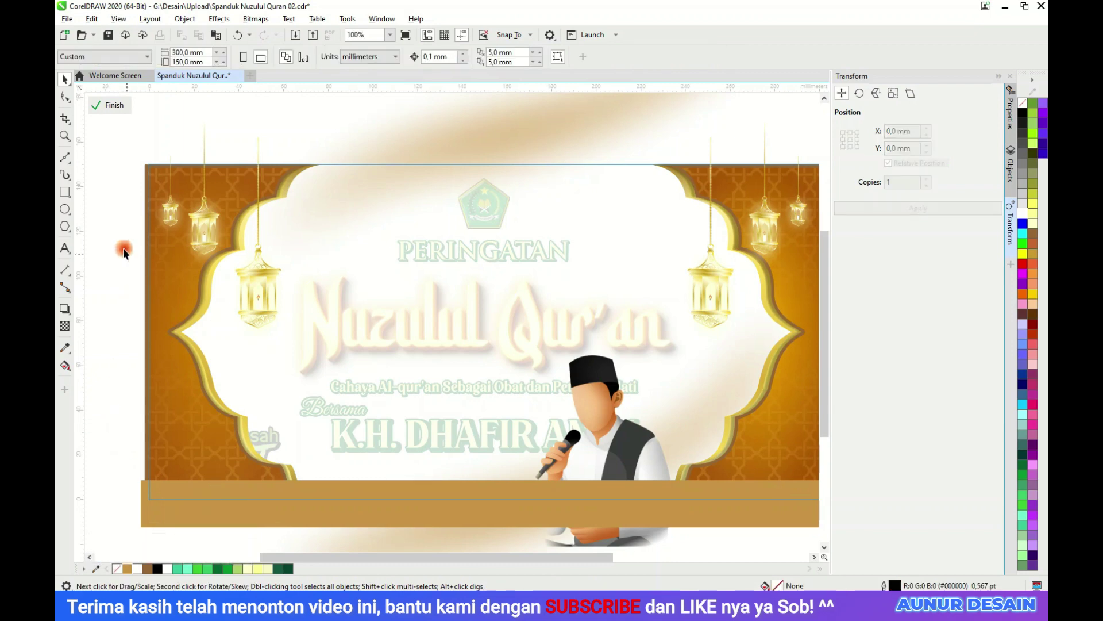
pyautogui.click(102, 115)
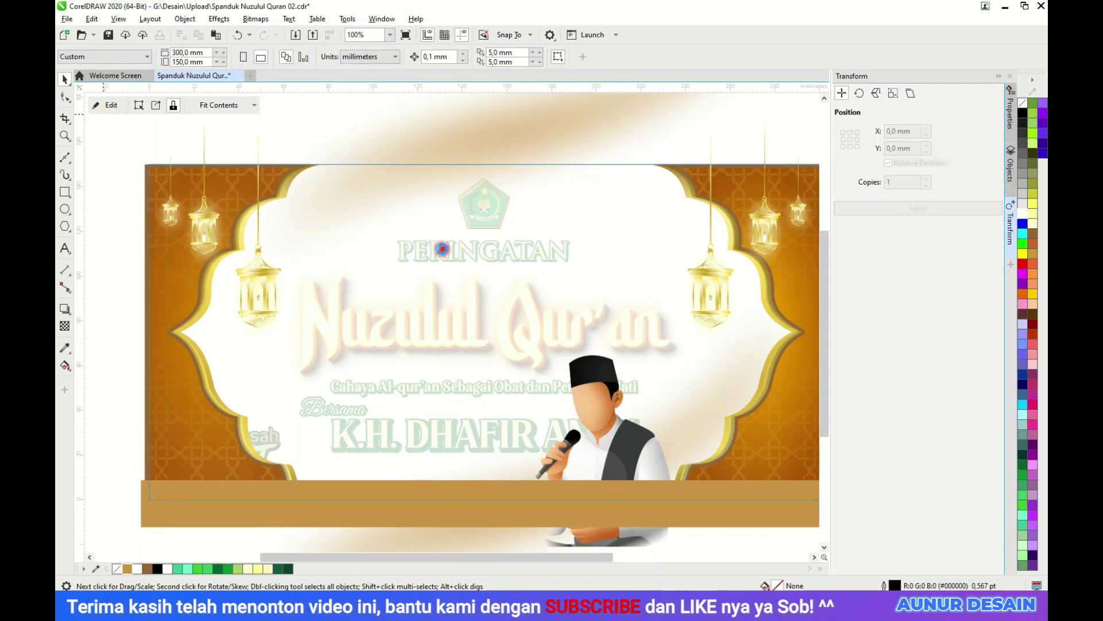
# Set the centre colour of the banner background's green fountain fill to a bright orange.
pyautogui.click(442, 248)
pyautogui.click(463, 257)
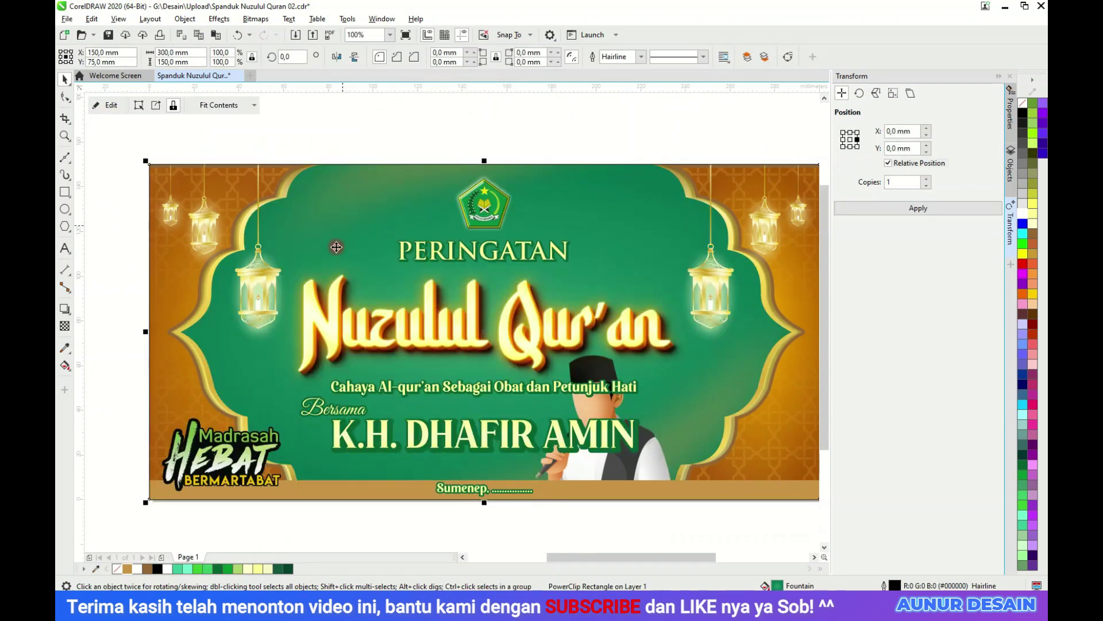
pyautogui.click(65, 365)
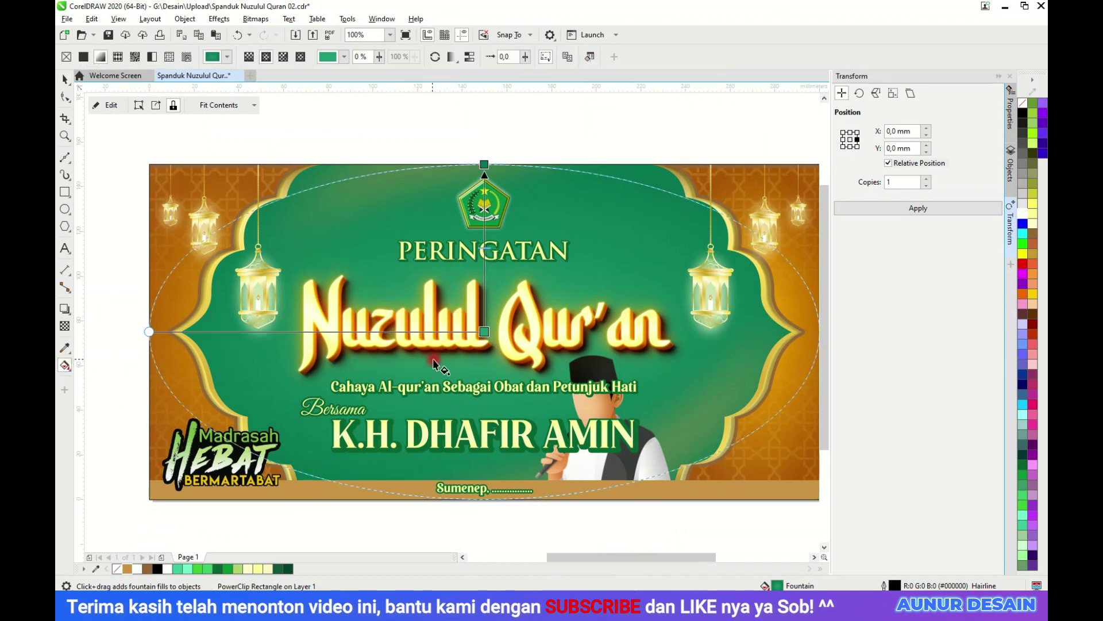
pyautogui.click(485, 331)
pyautogui.click(504, 324)
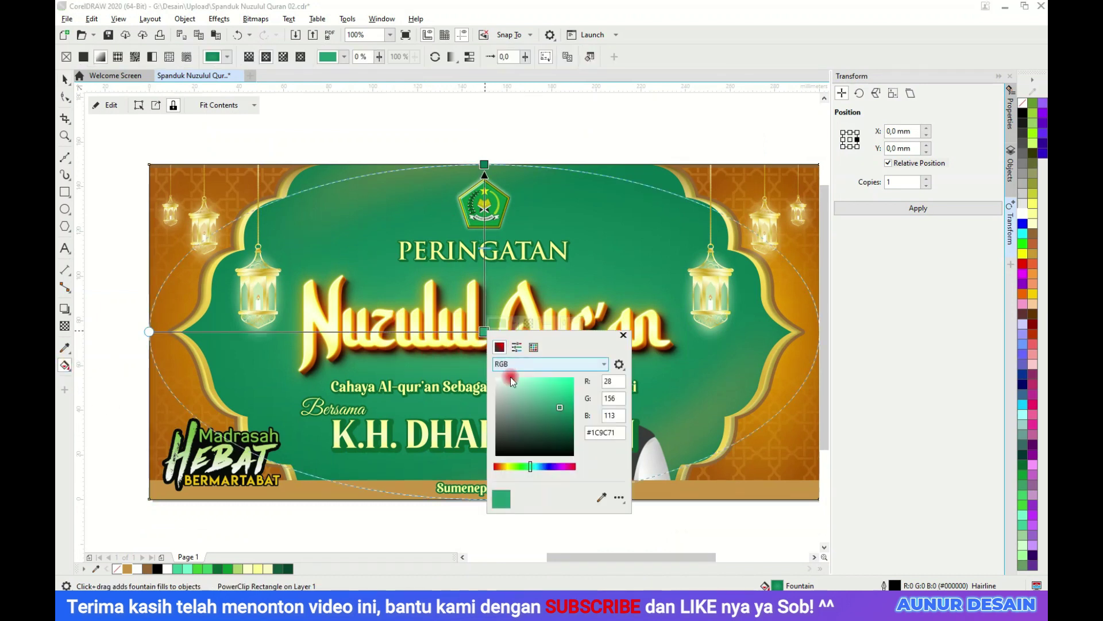
pyautogui.click(502, 467)
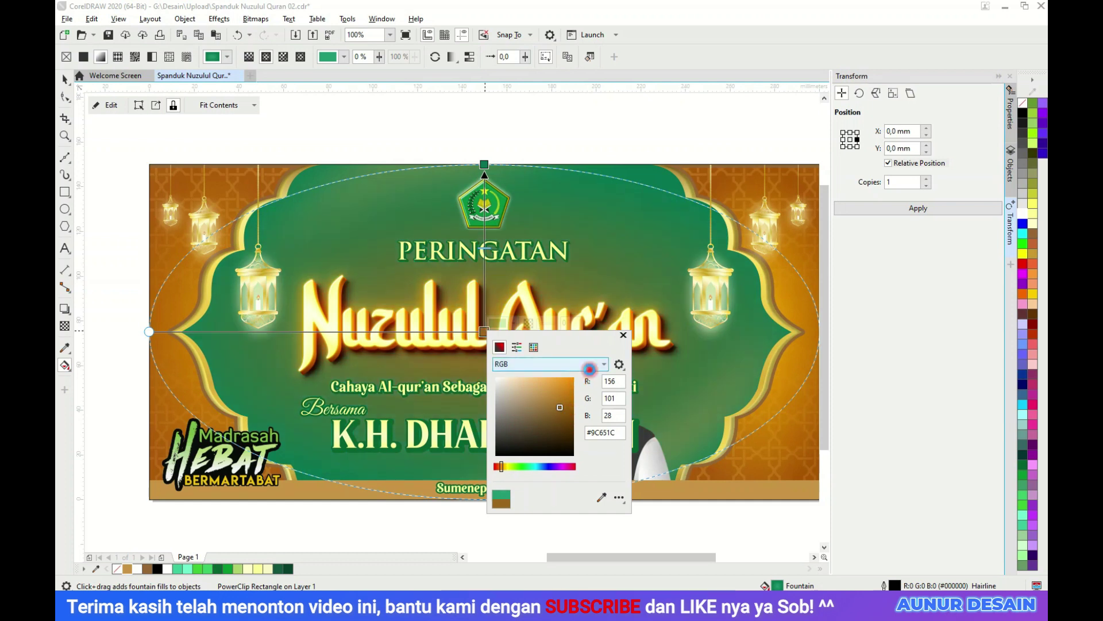
pyautogui.click(438, 209)
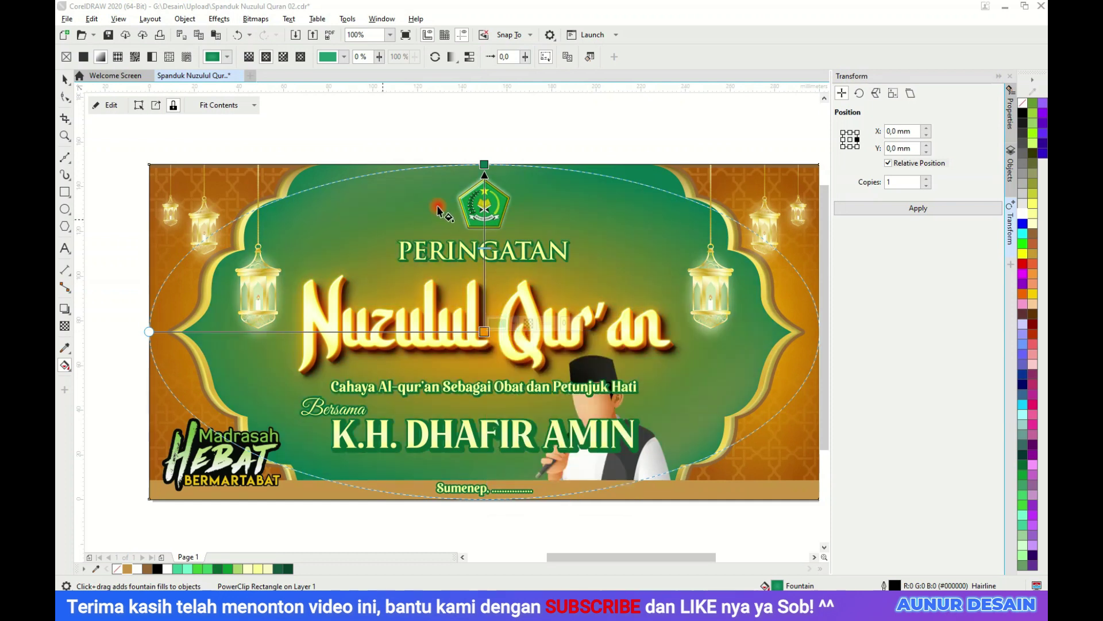
# Set the outer colour of the background's fountain fill to dark brown and clear the selection.
pyautogui.click(484, 165)
pyautogui.click(498, 155)
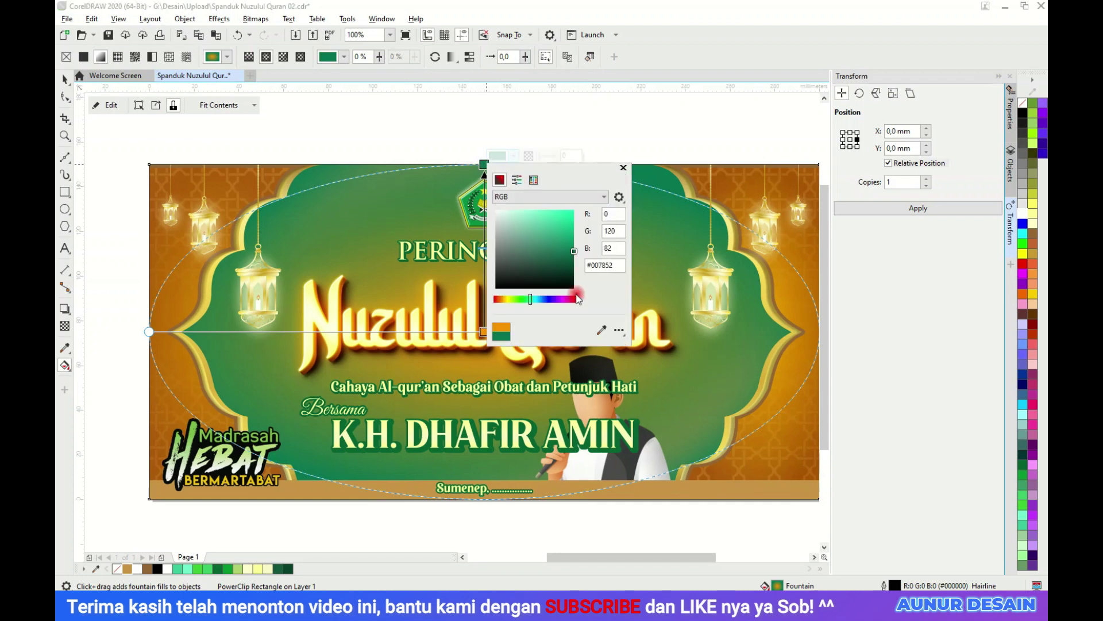
pyautogui.click(499, 299)
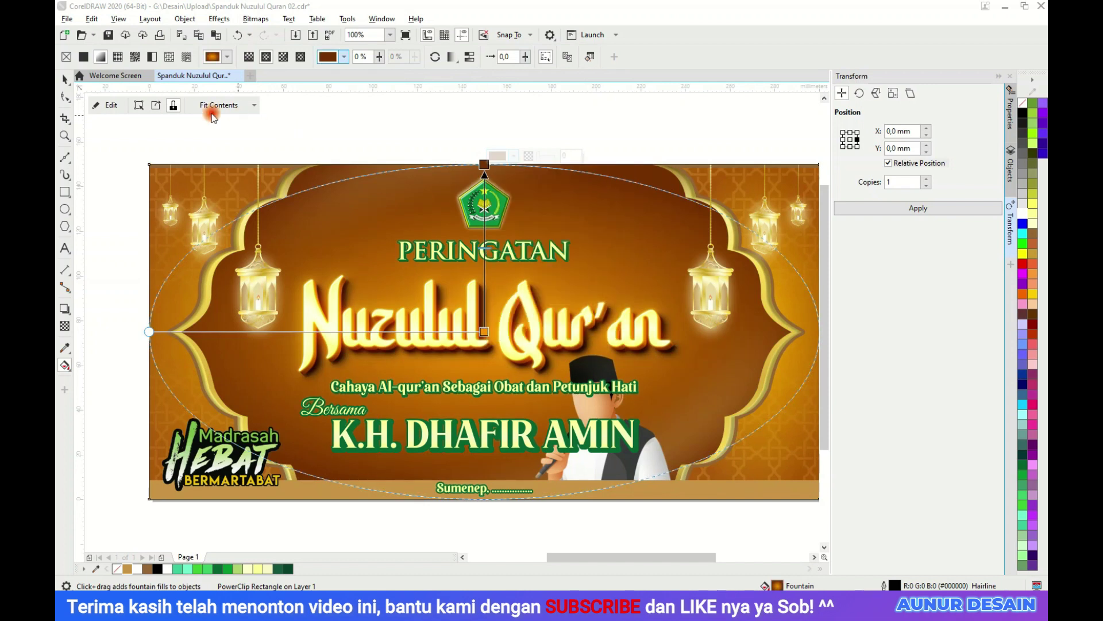
pyautogui.click(65, 78)
pyautogui.click(378, 144)
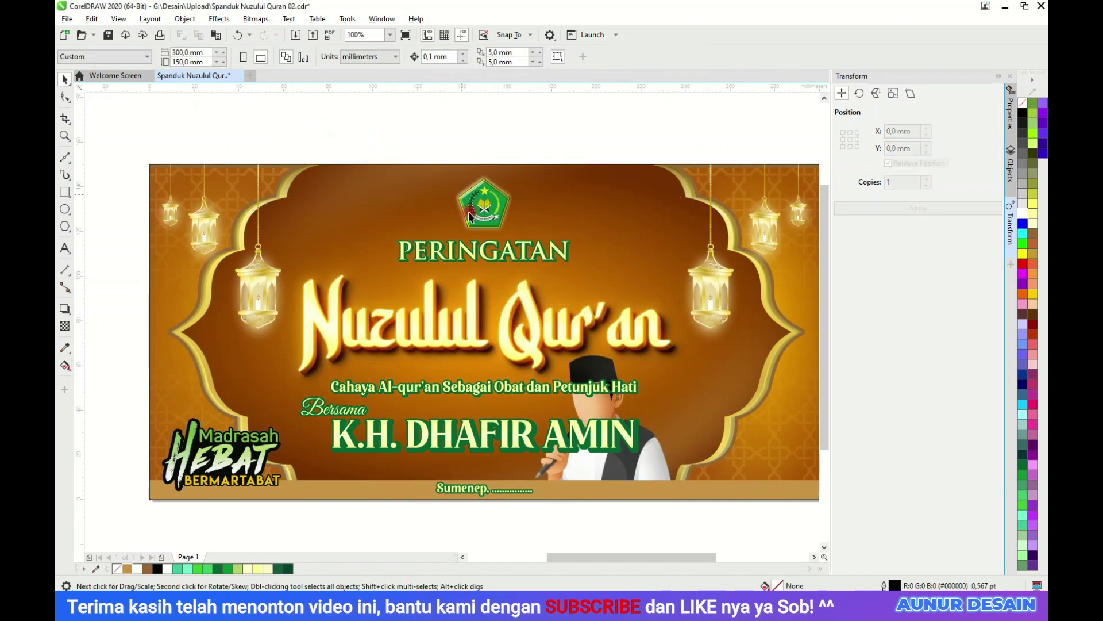
# Move the man with the microphone inside the PowerClip to about X 268 mm, Y 35.5 mm and finish editing the contents.
pyautogui.doubleClick(636, 458)
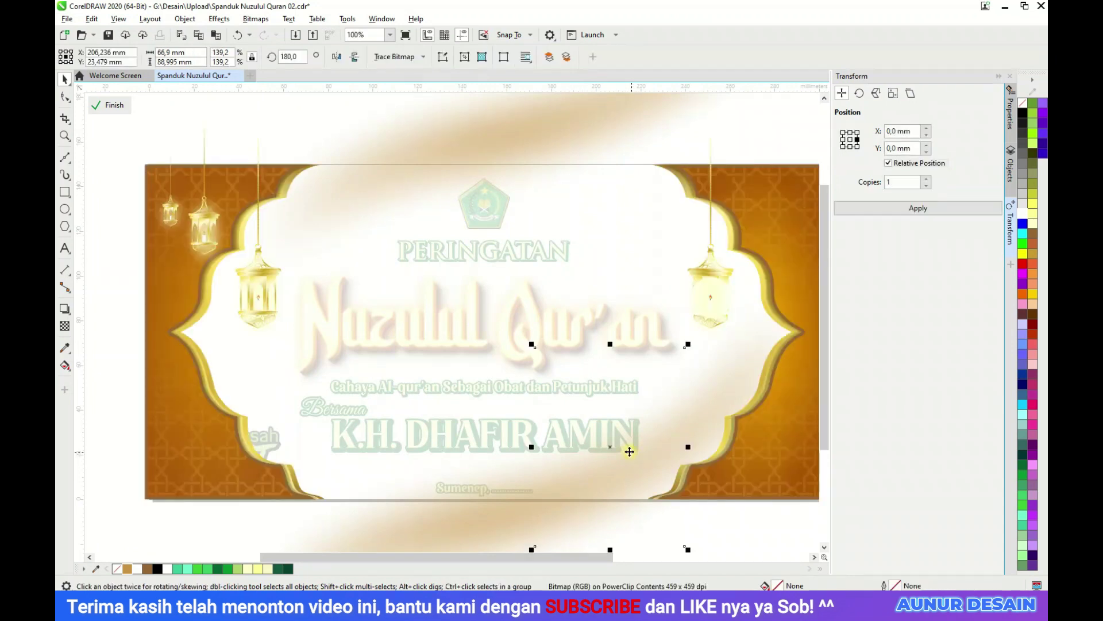
pyautogui.click(759, 407)
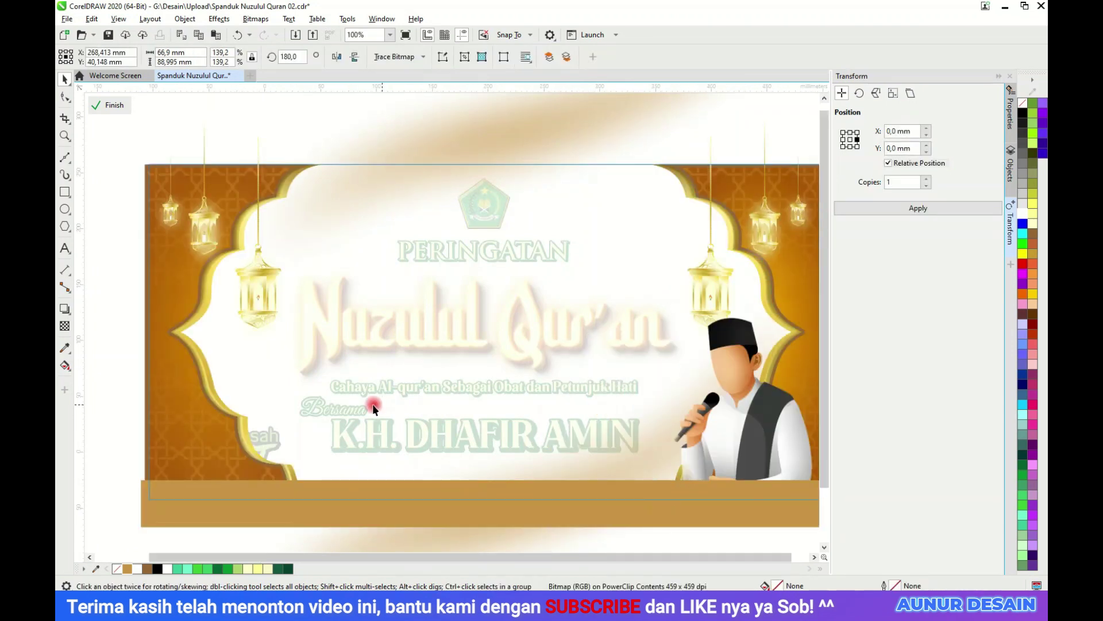
pyautogui.scroll(-2, 372, 404)
pyautogui.scroll(2, 688, 433)
pyautogui.scroll(2, 462, 418)
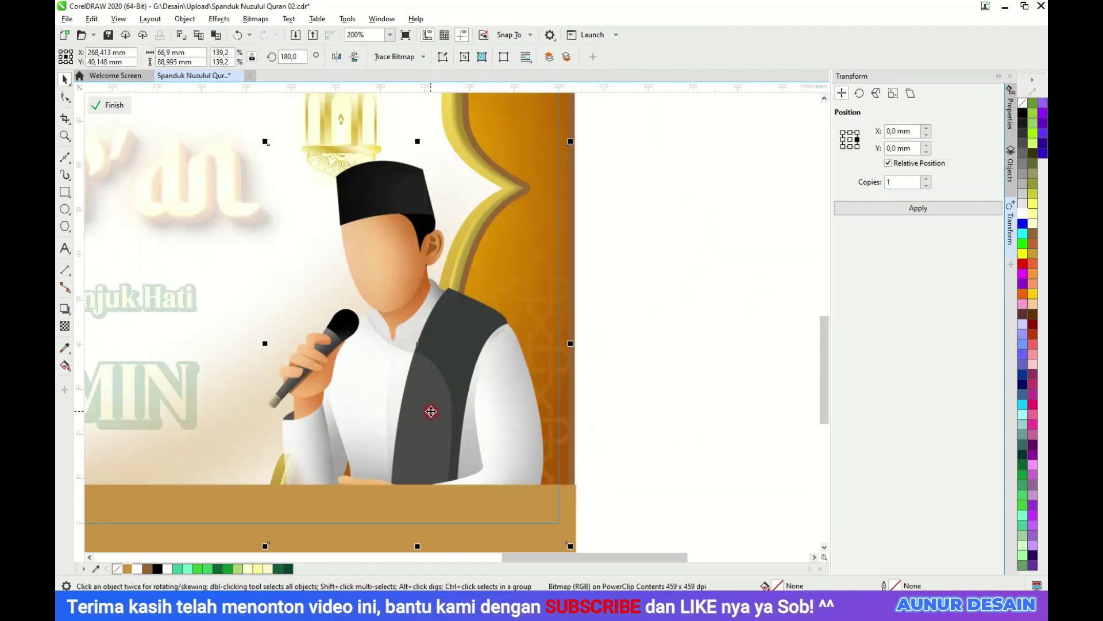
pyautogui.moveTo(439, 394); pyautogui.dragTo(481, 409)
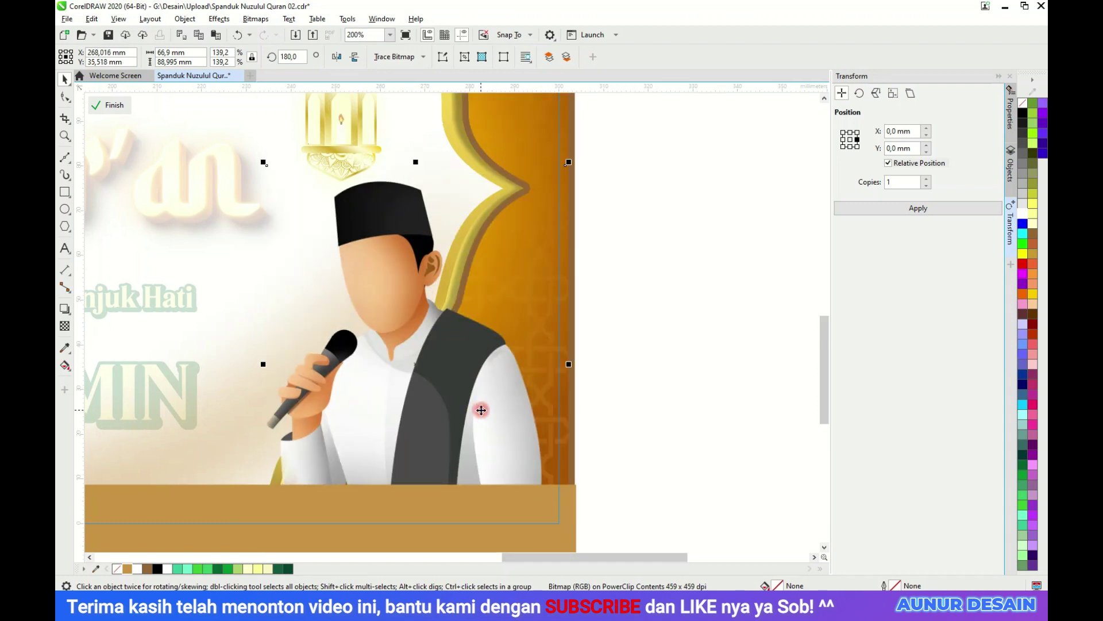
pyautogui.click(628, 381)
pyautogui.click(111, 105)
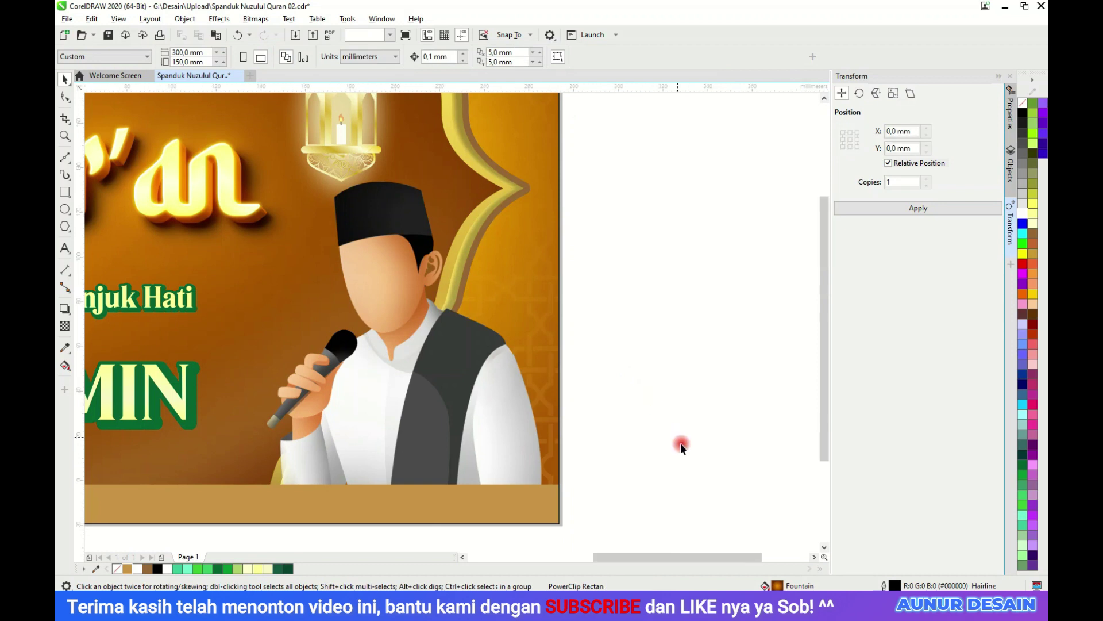
pyautogui.click(680, 443)
# Change the green outline of the PERINGATAN text objects to Brown (#996633) and clear the selection.
pyautogui.scroll(-2, 680, 437)
pyautogui.click(304, 238)
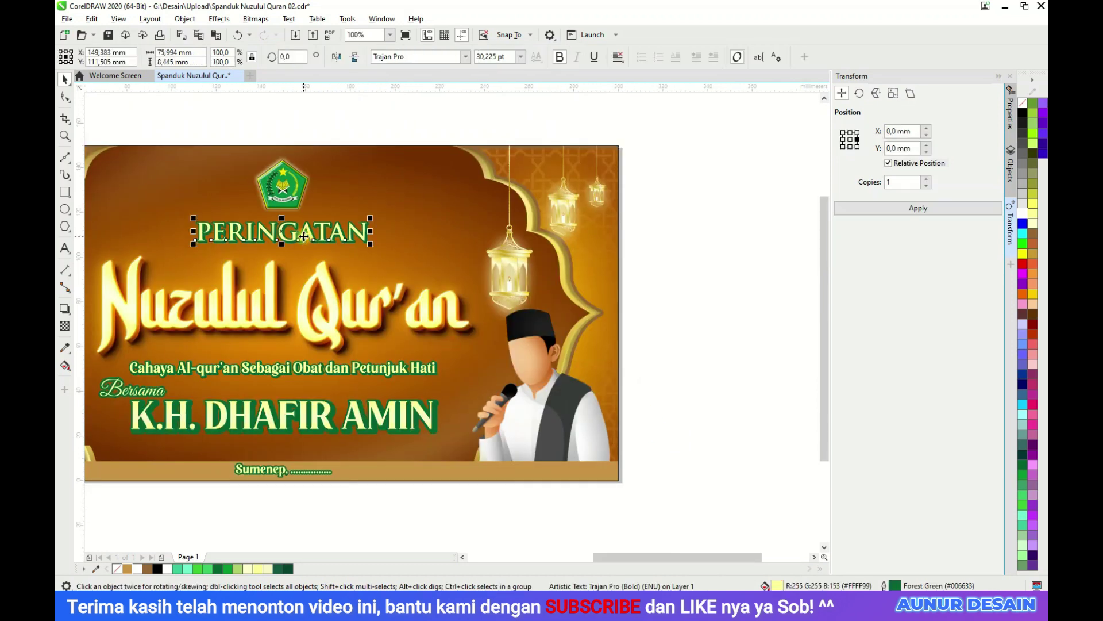
pyautogui.moveTo(650, 181); pyautogui.dragTo(175, 265)
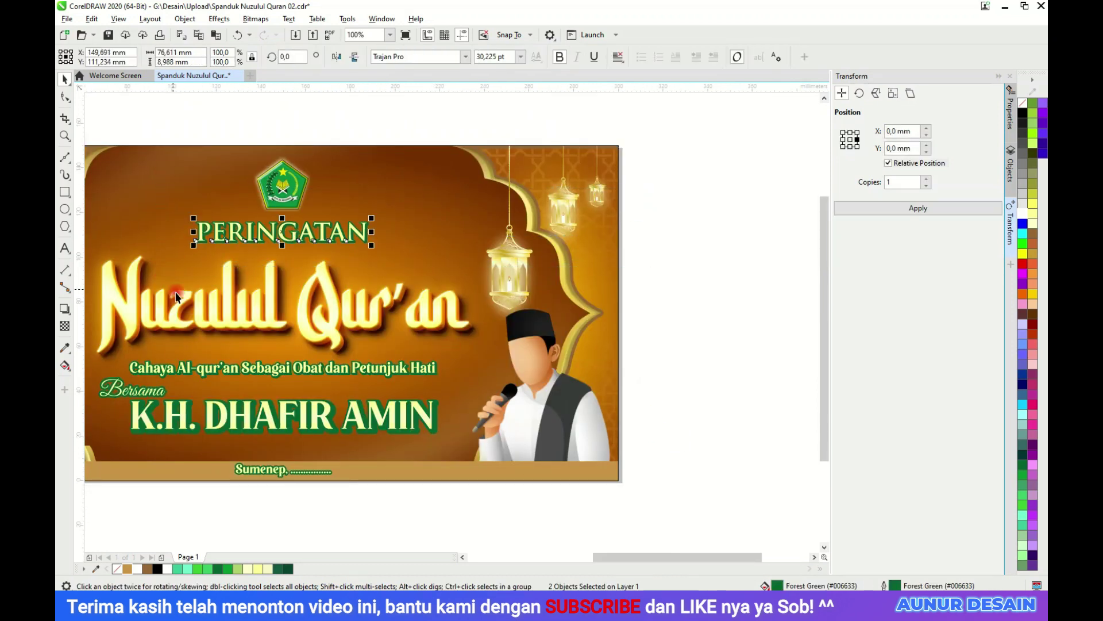
pyautogui.rightClick(150, 570)
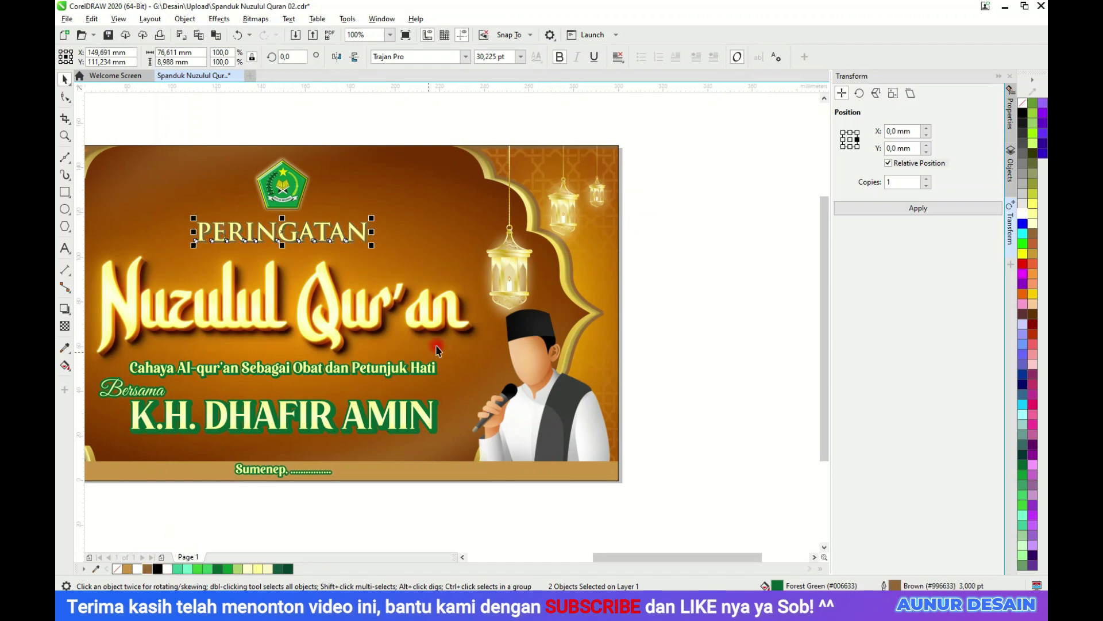
pyautogui.click(608, 272)
# Change the green outlines of the subtitle, "Bersama", speaker name and "Sumenep" texts to brown and clear the selection.
pyautogui.moveTo(647, 323); pyautogui.dragTo(172, 529)
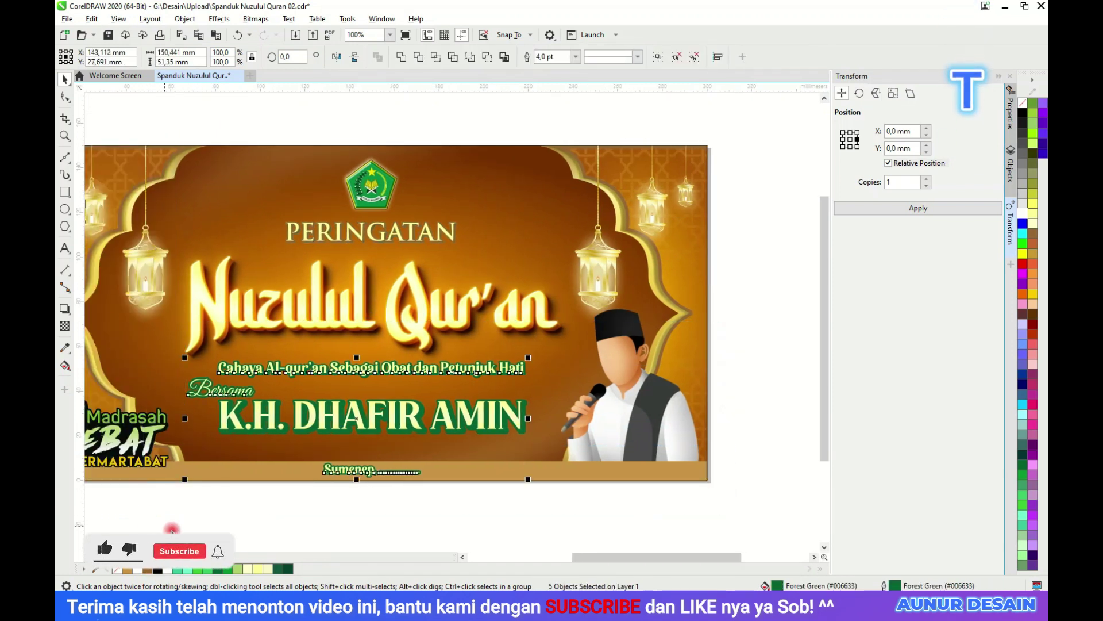
pyautogui.rightClick(148, 570)
pyautogui.click(367, 524)
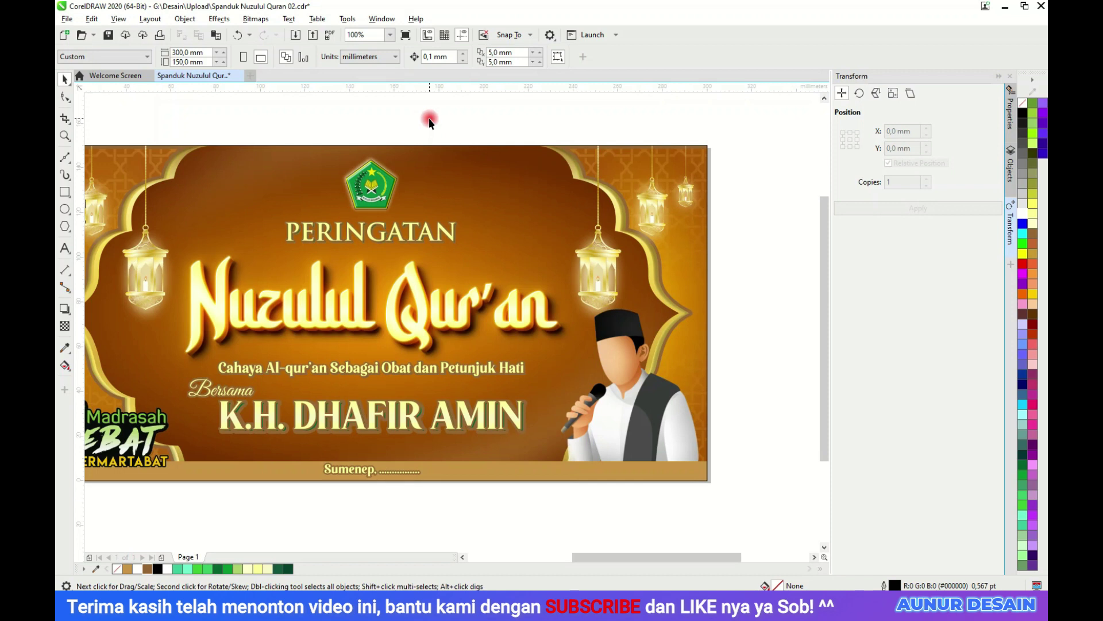
# Save all the banner's objects, as selected only, to a new CorelDRAW file named "Spanduk Nuzulul Quran 02 Gold".
pyautogui.scroll(1, 428, 118)
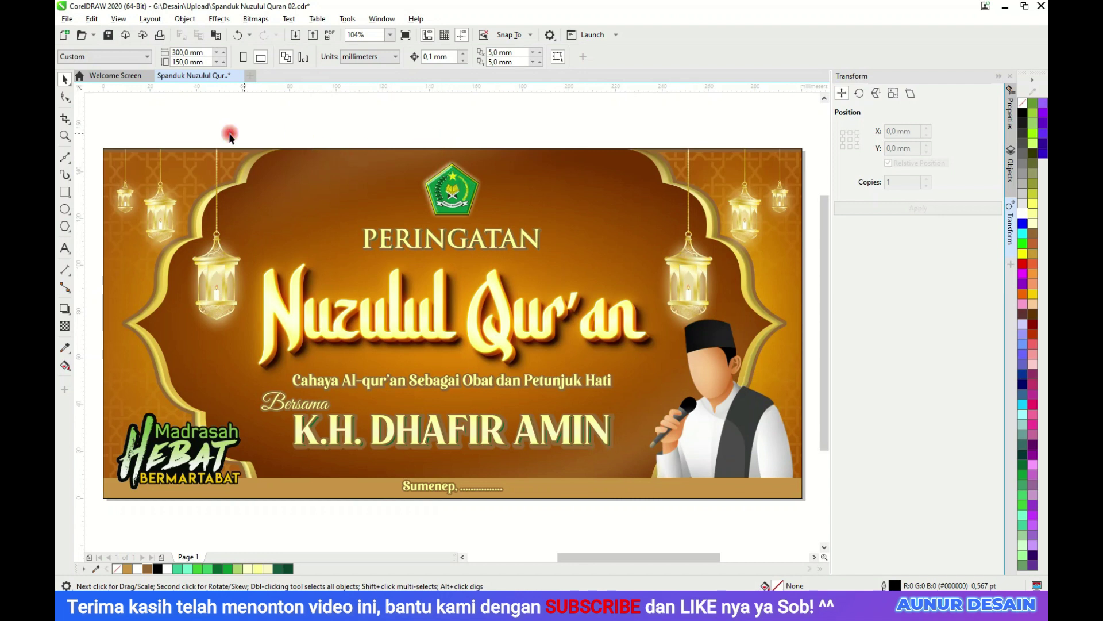
pyautogui.moveTo(115, 153); pyautogui.dragTo(740, 503)
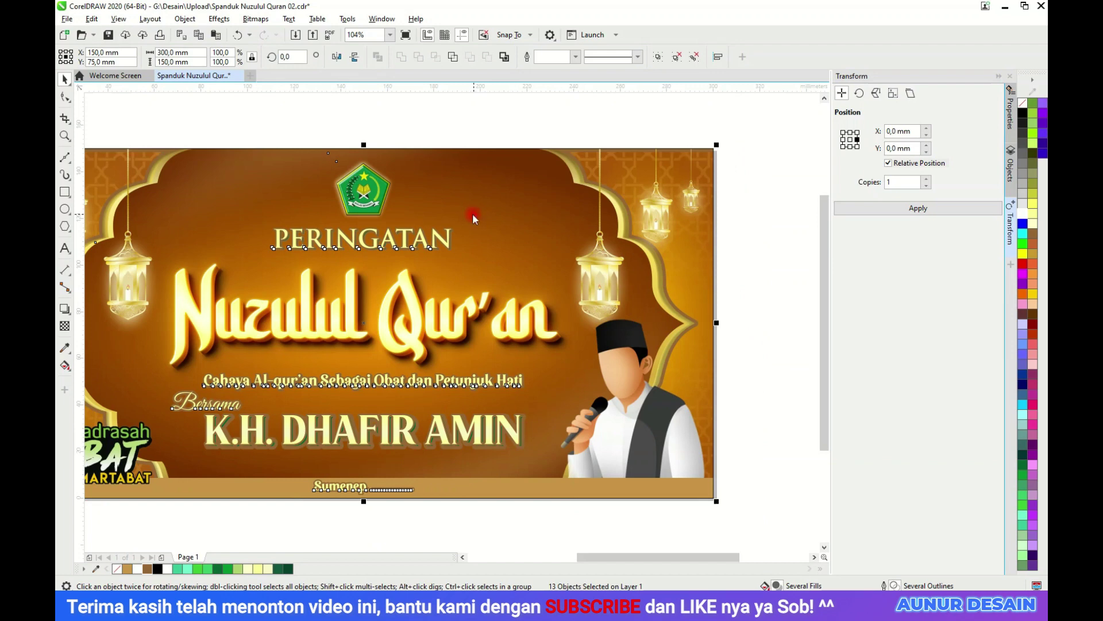
pyautogui.hotkey('ctrl', 'shift', 's')
pyautogui.click(380, 352)
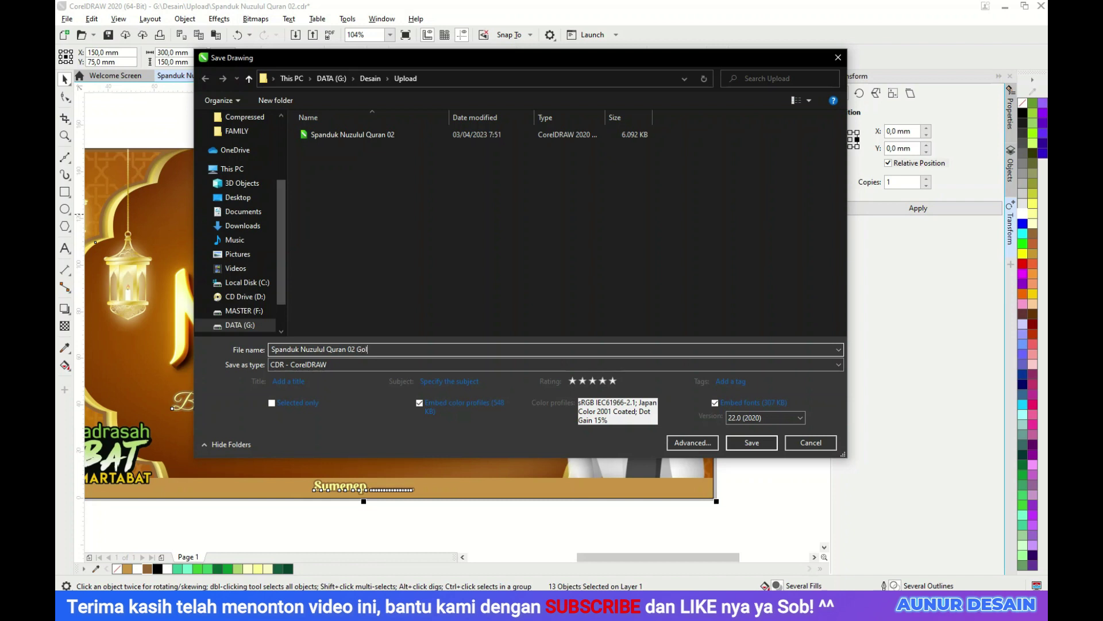
pyautogui.click(751, 444)
pyautogui.click(272, 402)
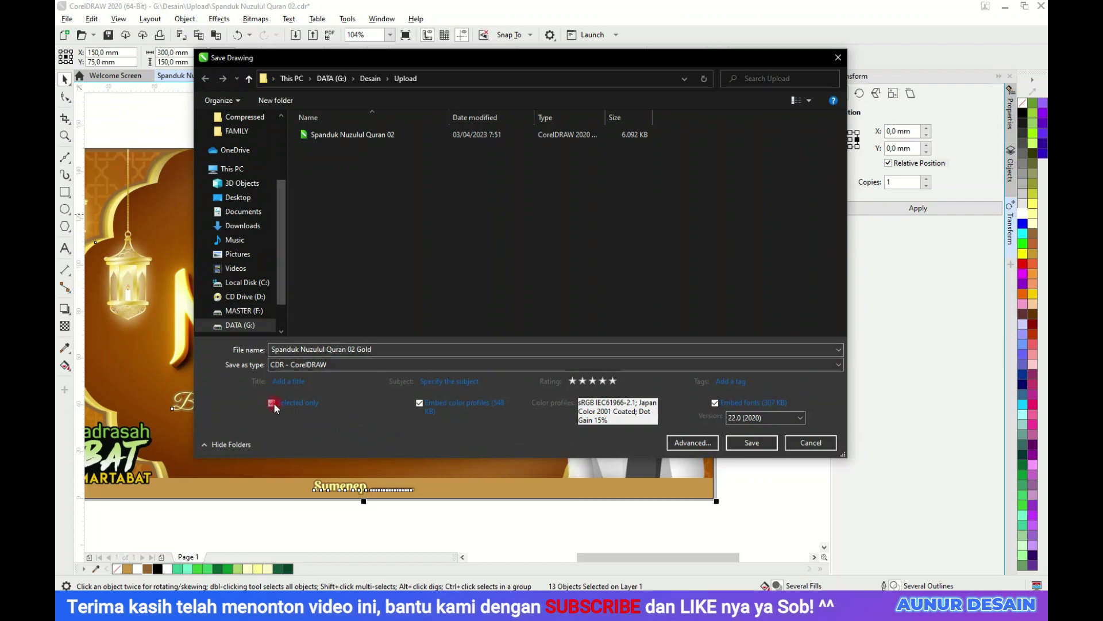
pyautogui.click(753, 443)
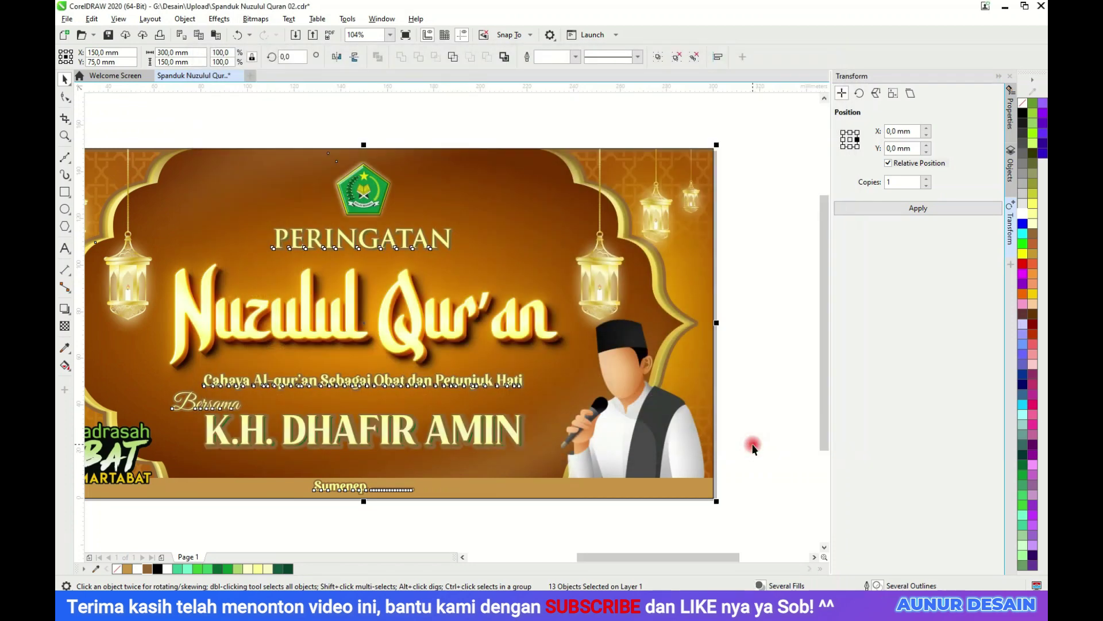
pyautogui.click(749, 434)
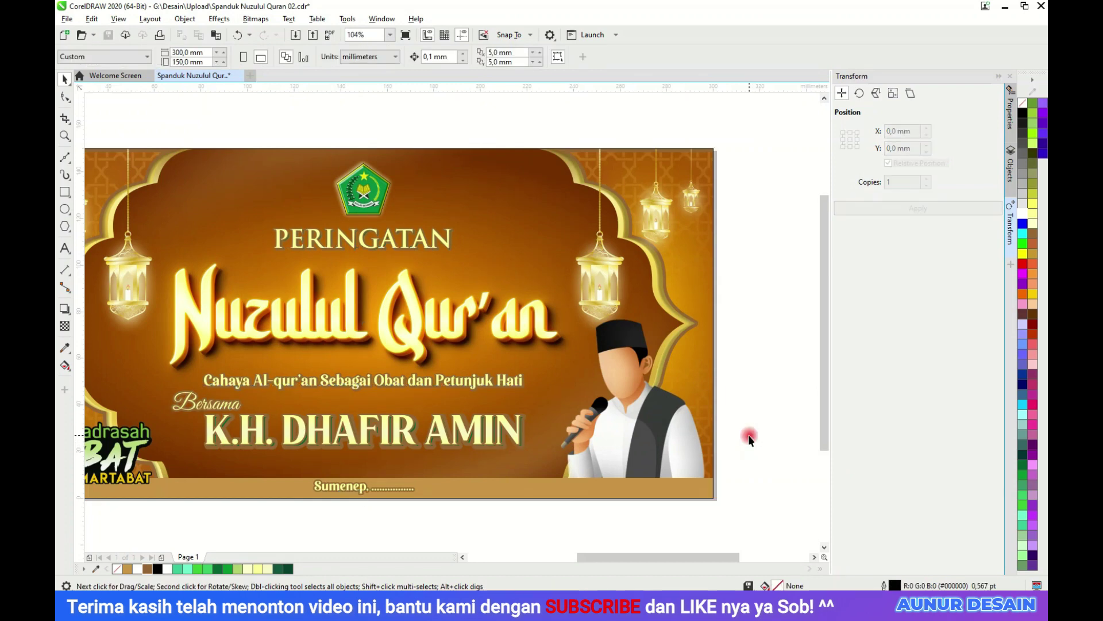
pyautogui.hscroll(-3, 575, 316)
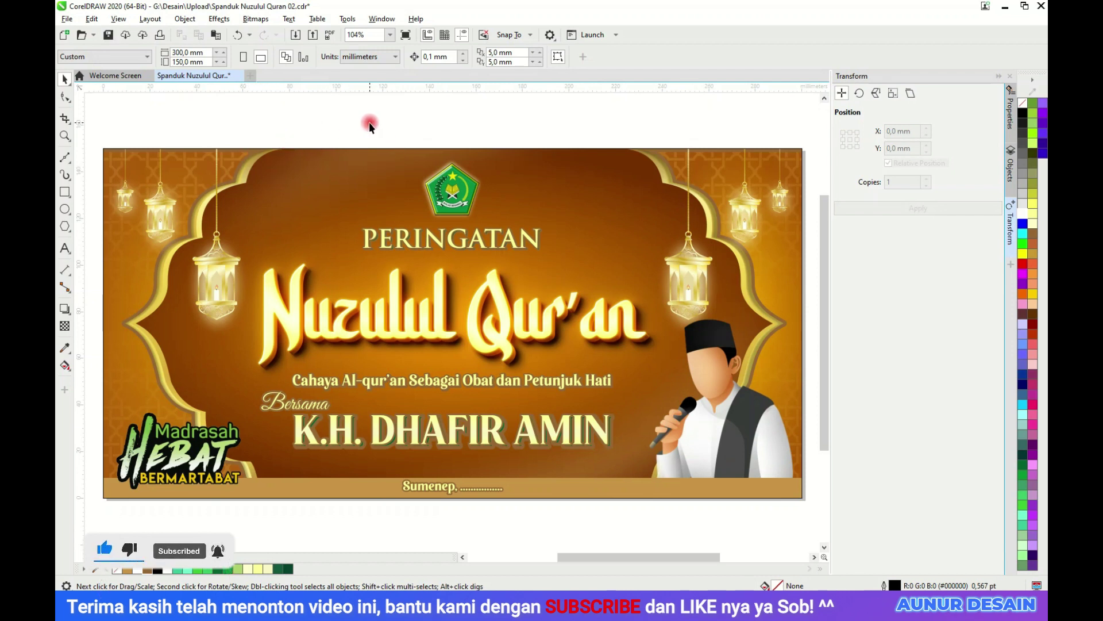
pyautogui.click(651, 383)
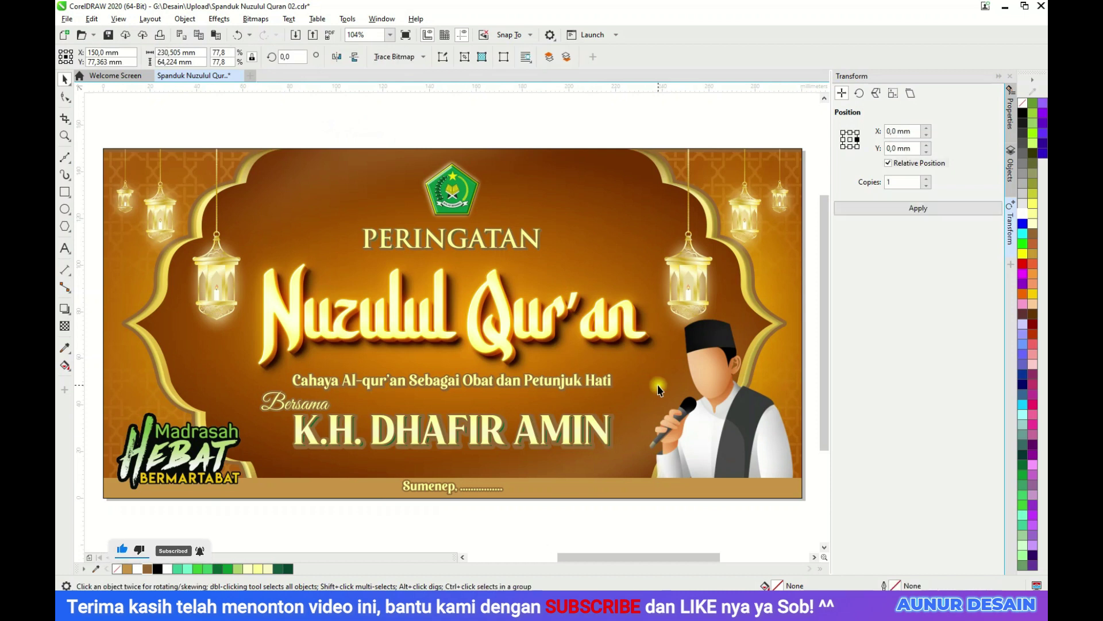
pyautogui.click(539, 129)
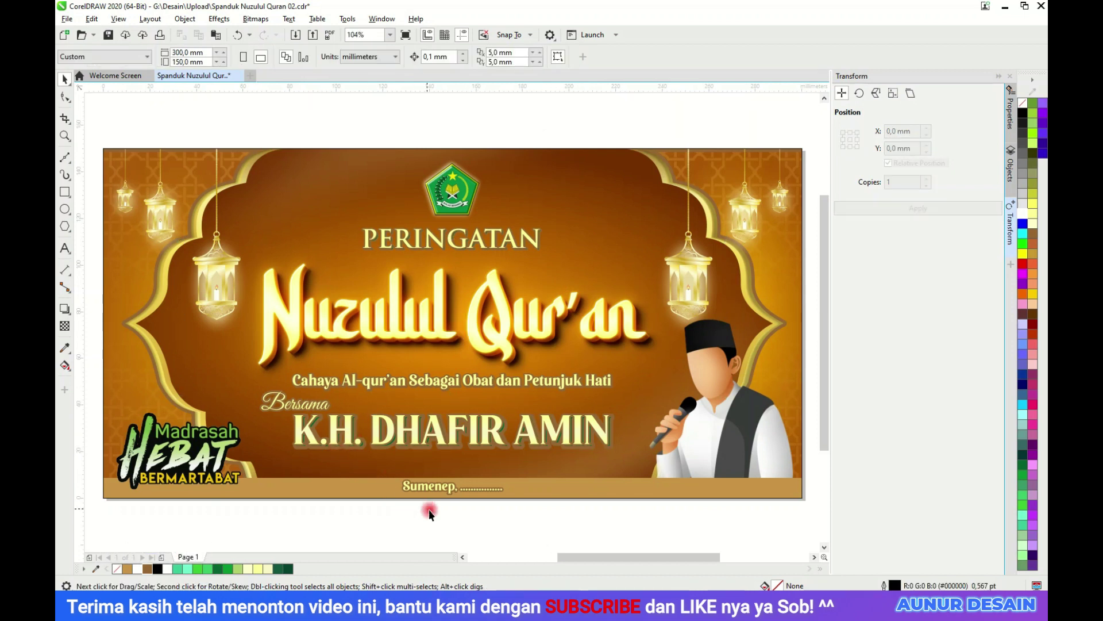
# Try moving the Madrasah Hebat logo up and inward, undo the move and clear the selection.
pyautogui.click(196, 470)
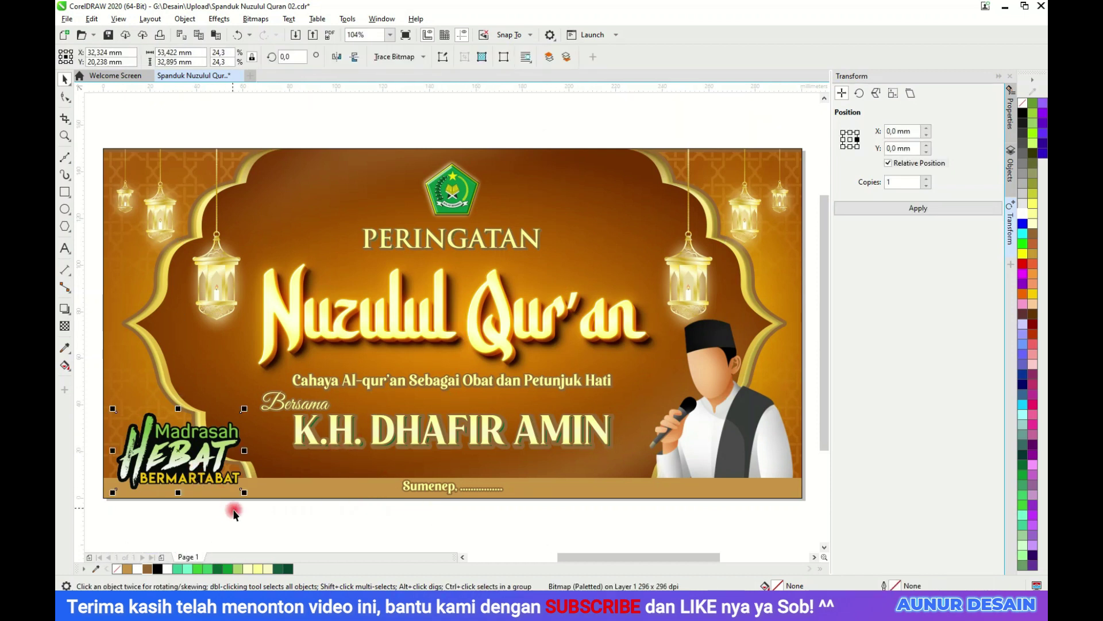
pyautogui.moveTo(190, 463); pyautogui.dragTo(220, 433)
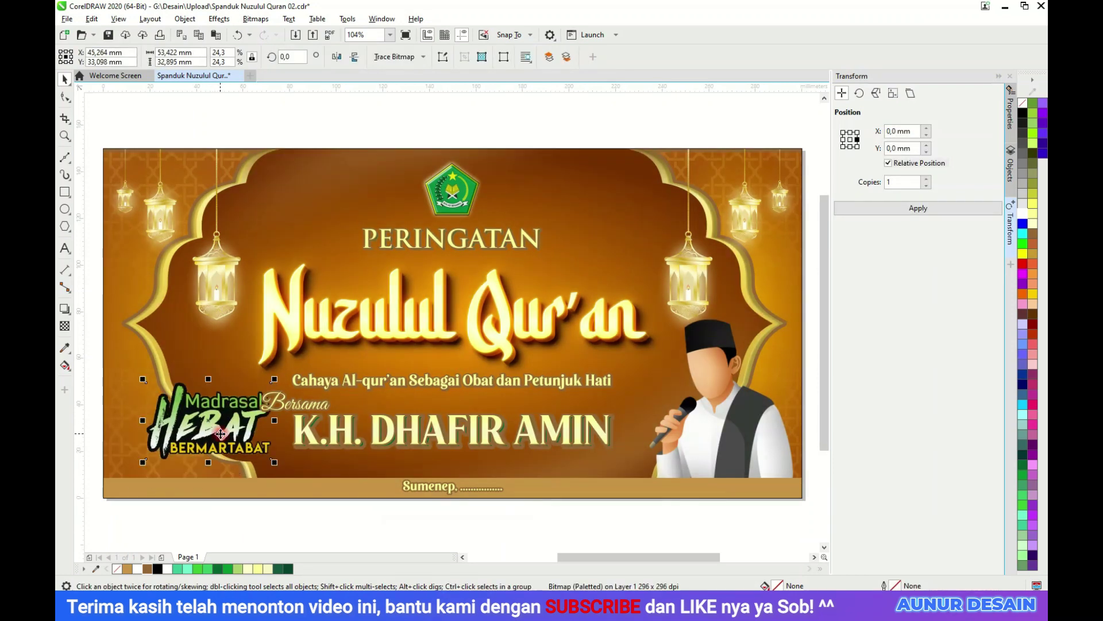
pyautogui.hotkey('ctrl', 'z')
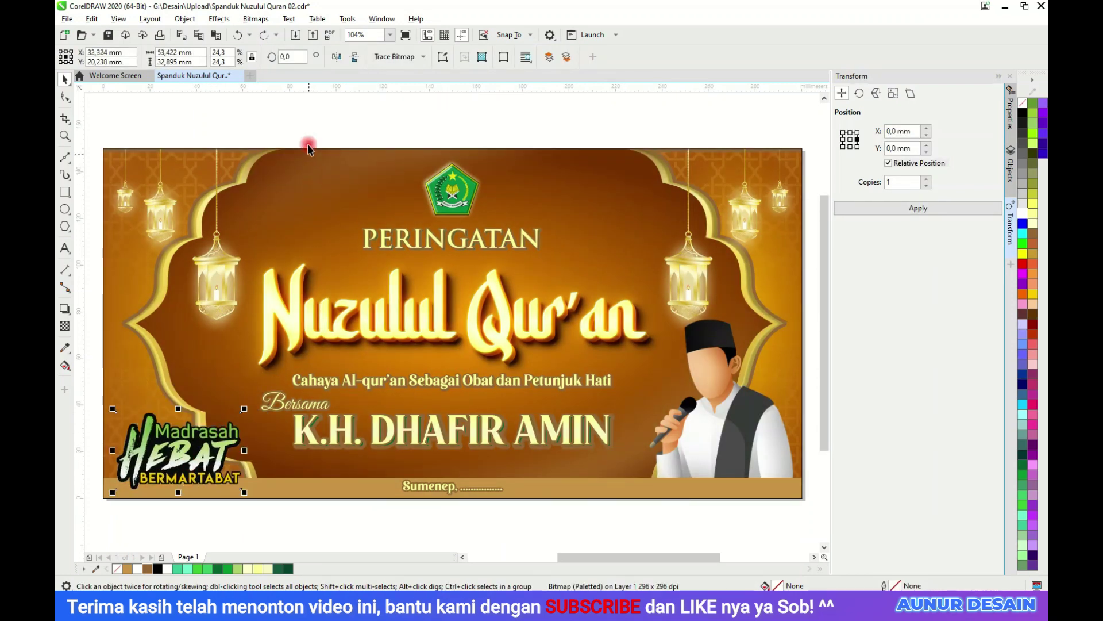
pyautogui.click(305, 132)
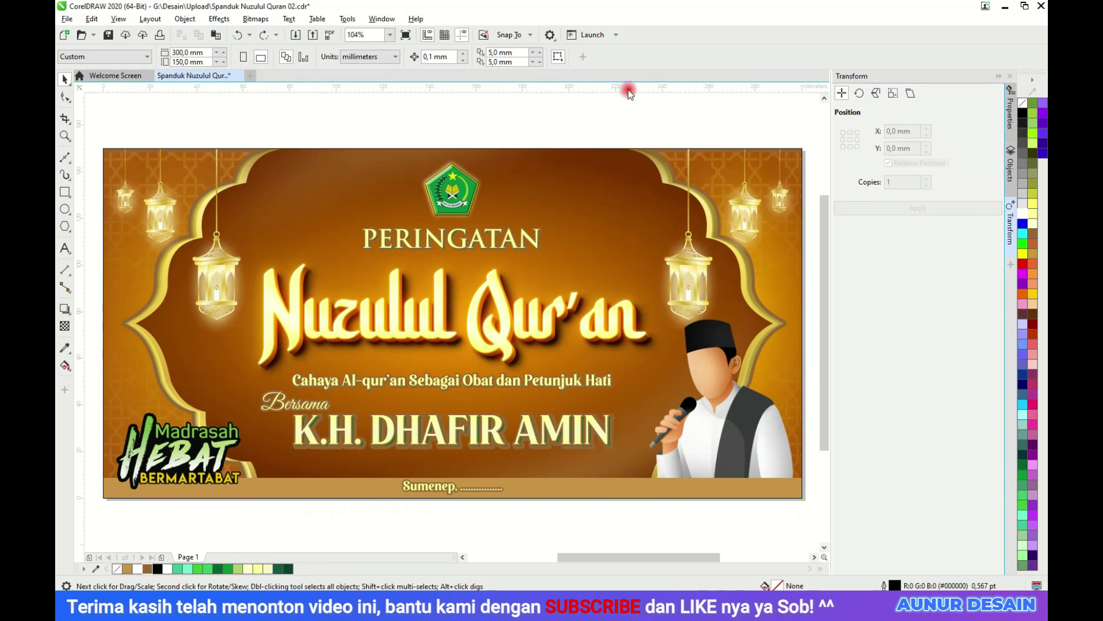